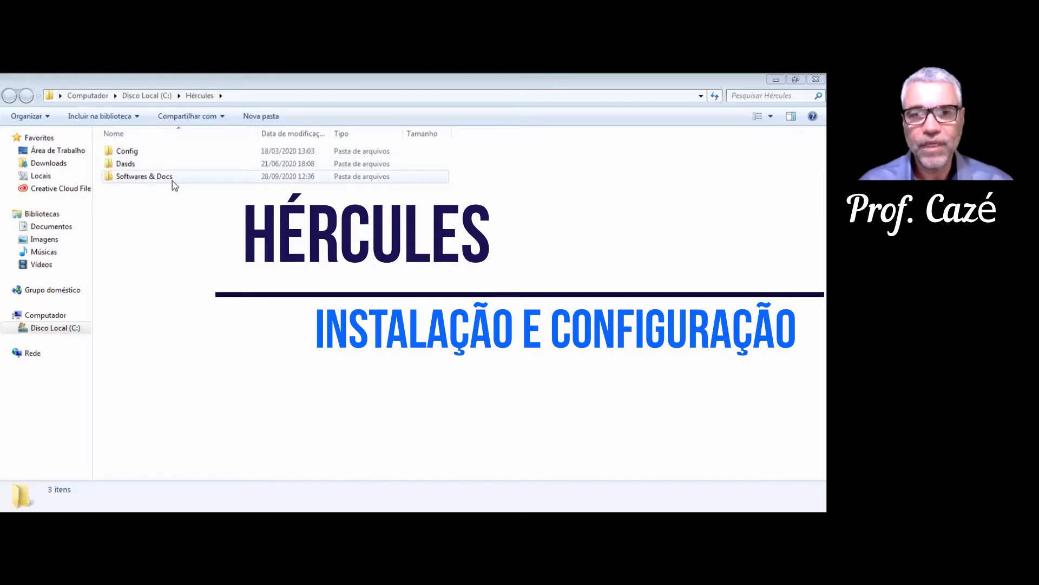
- Open the ZosV12_BB configuration file from the Config folder
double_click(127, 151)
click(135, 169)
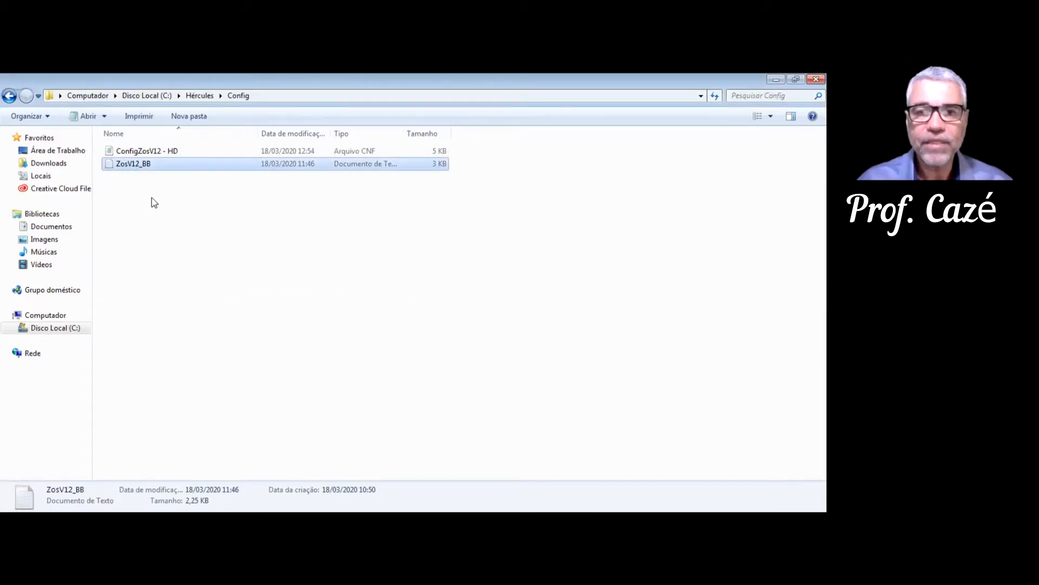
key(Return)
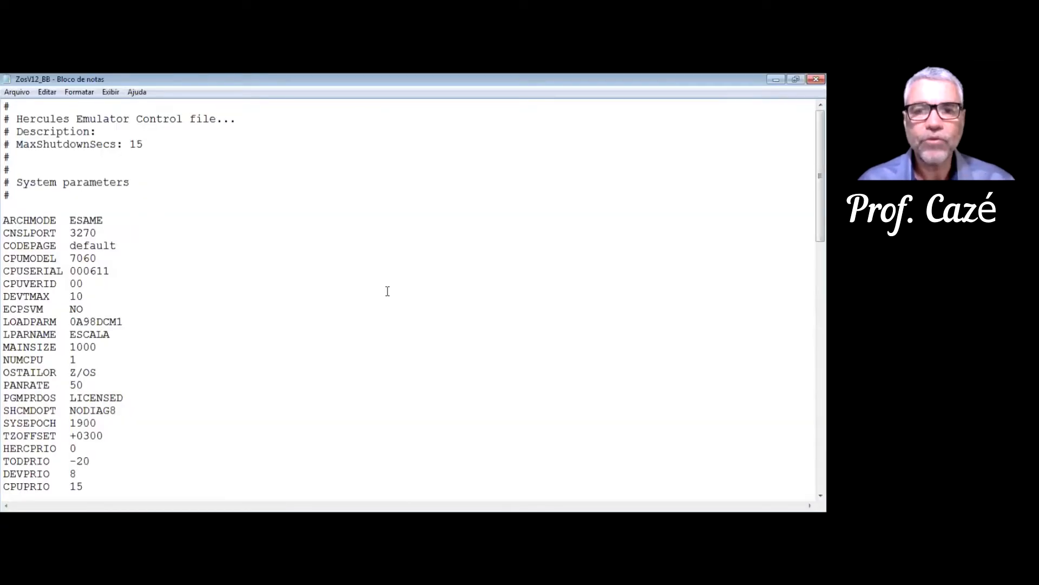
- Read through the Hercules control file, from the system parameters through the printers and terminals to the DASD devices and CTC adapters
scroll(387, 292, down, 8)
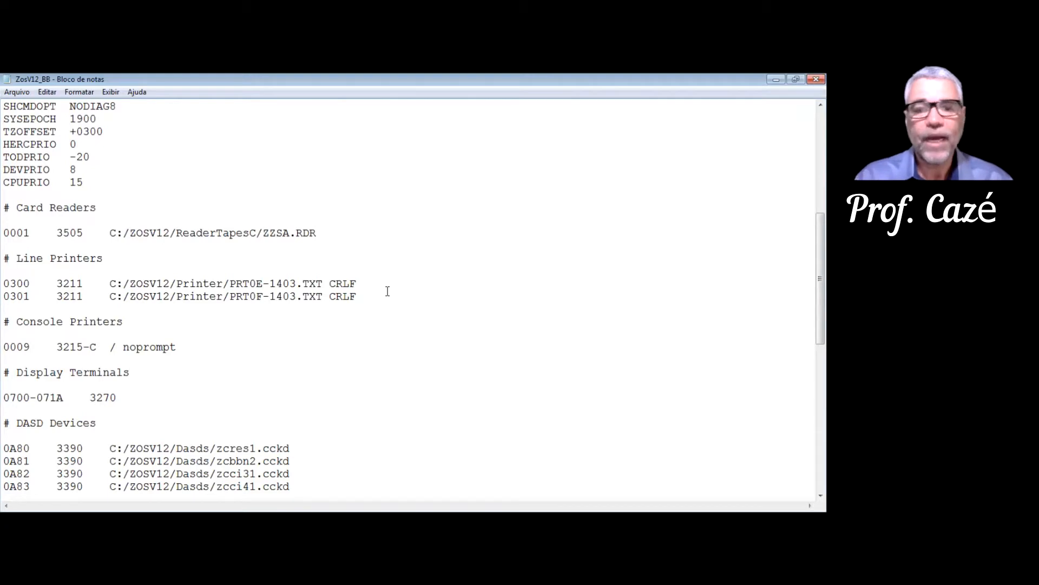
scroll(388, 291, down, 1)
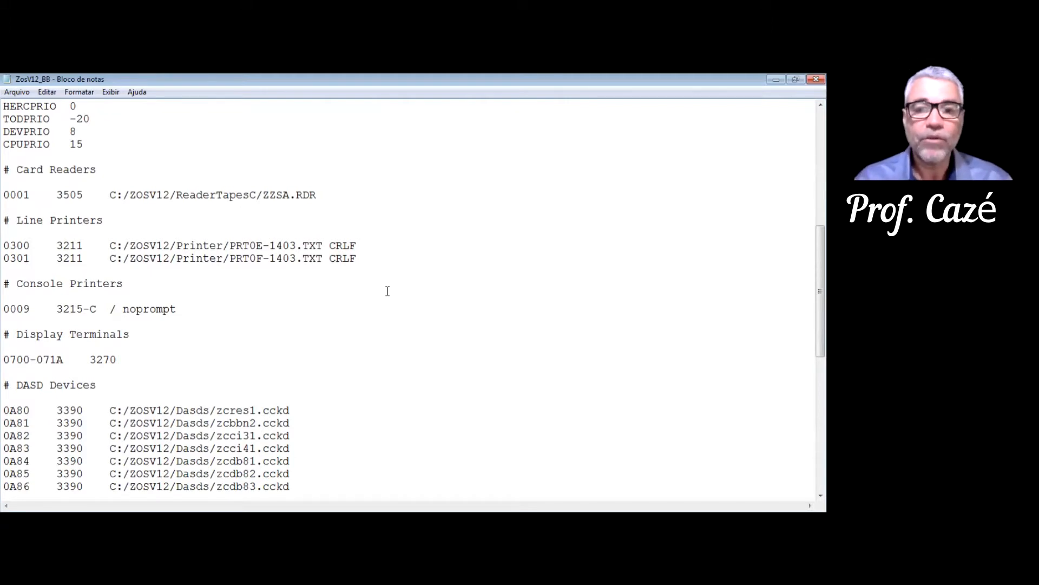
scroll(387, 291, down, 3)
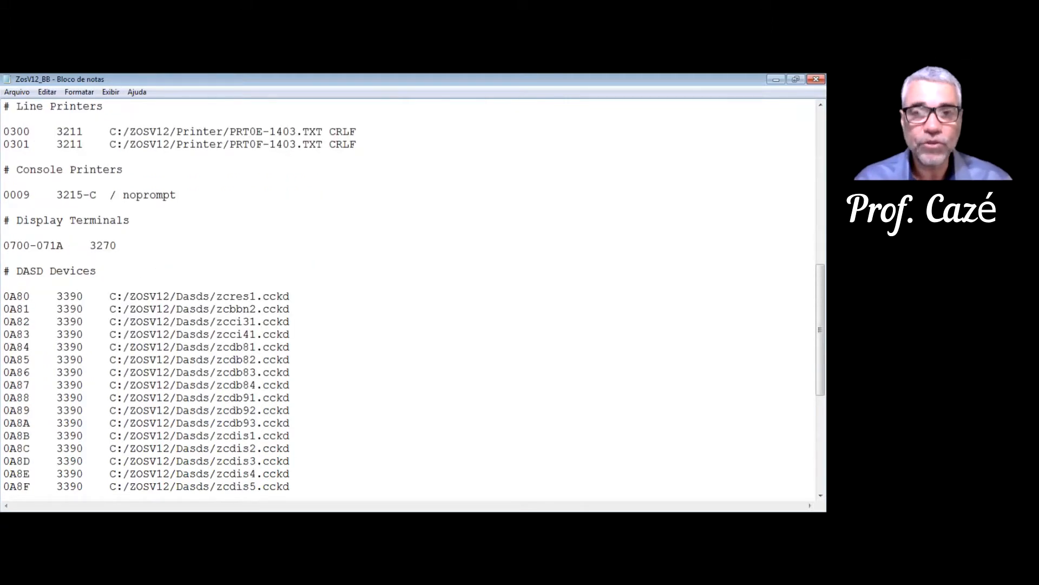
scroll(312, 332, down, 3)
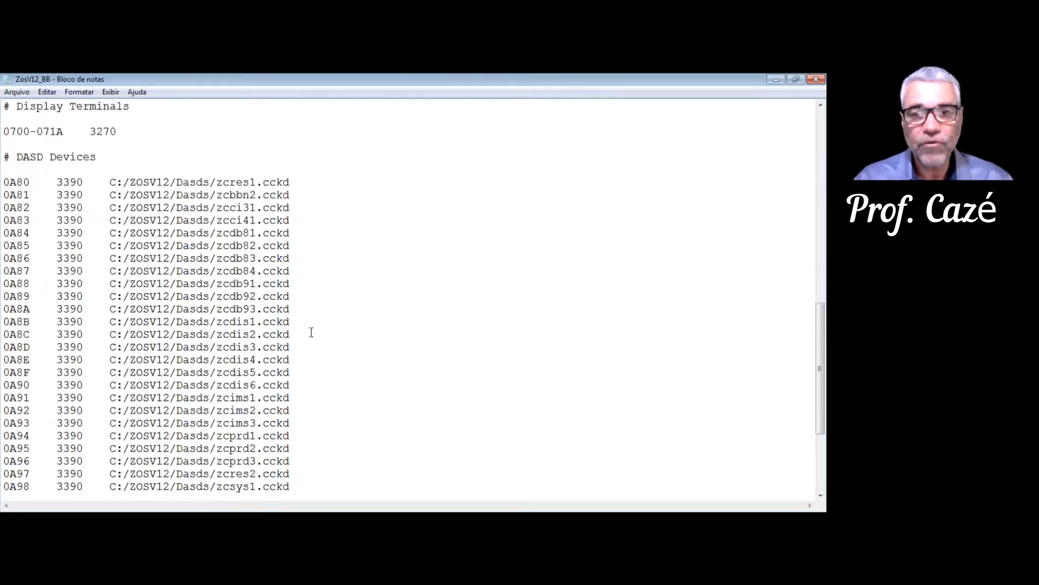
scroll(311, 331, down, 2)
scroll(312, 332, up, 2)
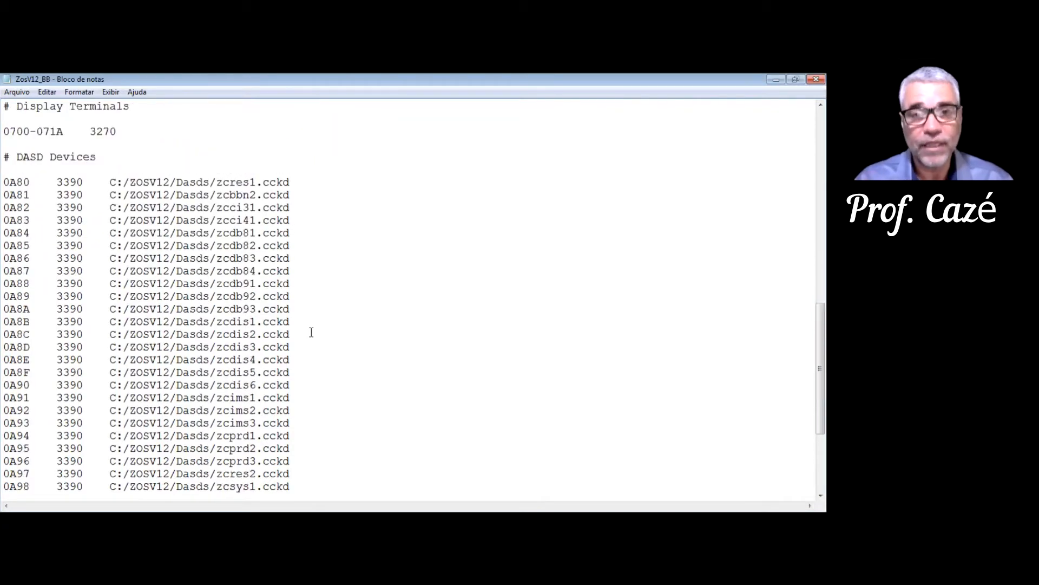
scroll(344, 256, down, 4)
scroll(344, 256, up, 7)
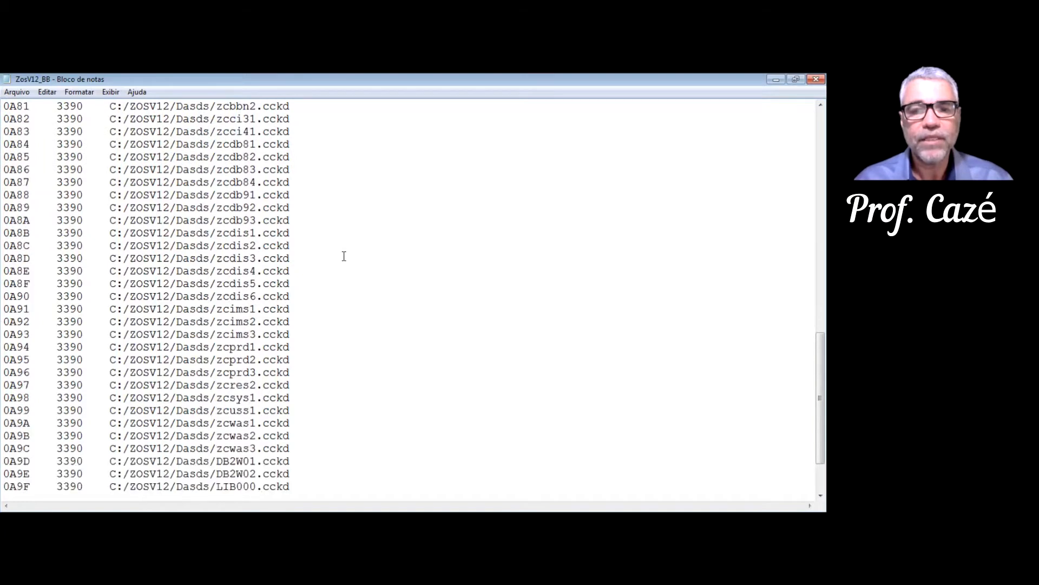
scroll(344, 256, down, 7)
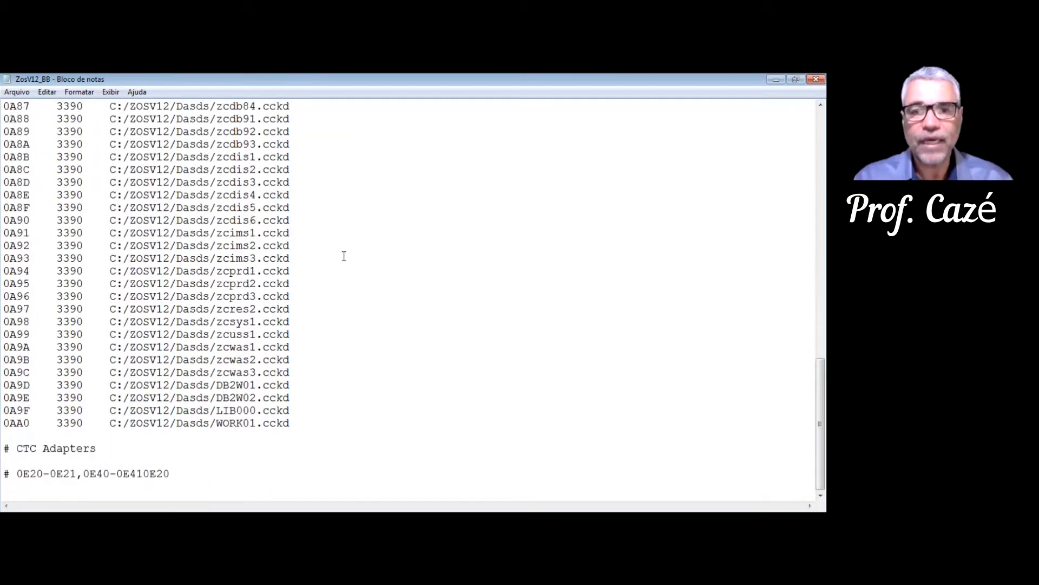
scroll(343, 256, up, 4)
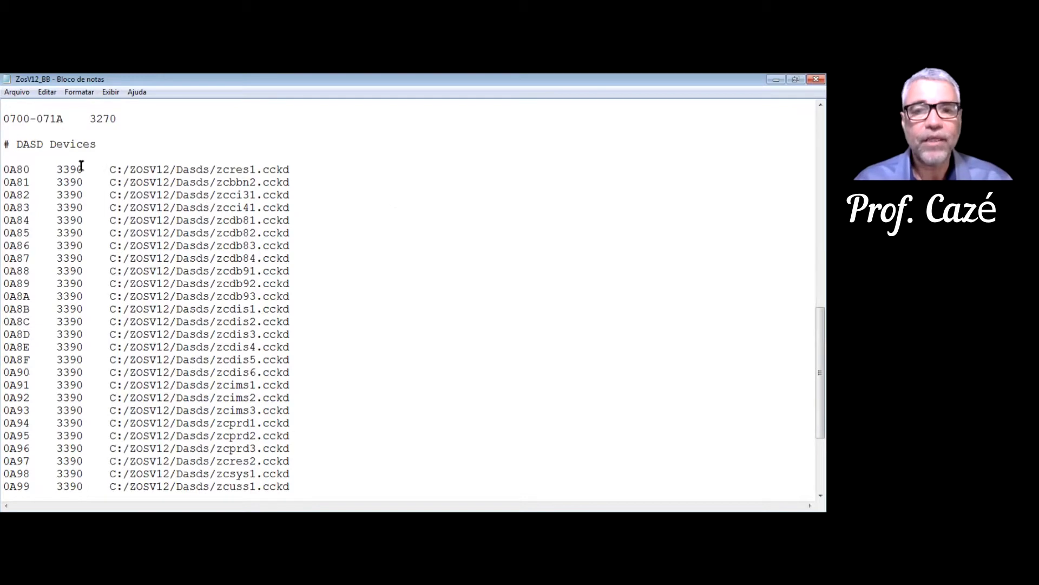
- Examine the DASD device paths by highlighting the drive, the ZOSV12 and Dasds folders and the .cckd file names in the first entries
drag(109, 171, 130, 171)
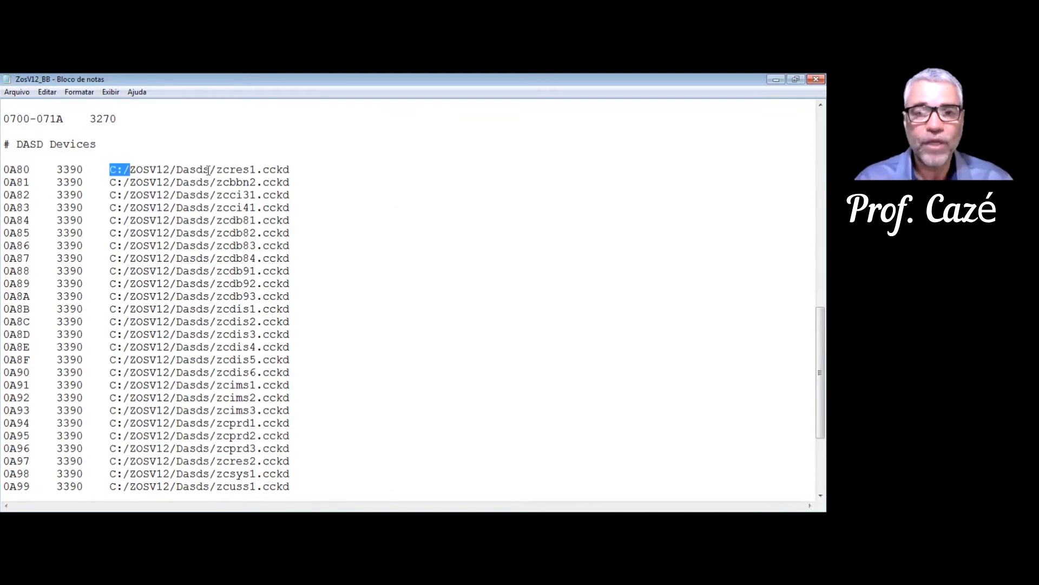
drag(217, 170, 289, 169)
drag(216, 182, 289, 182)
drag(217, 195, 291, 186)
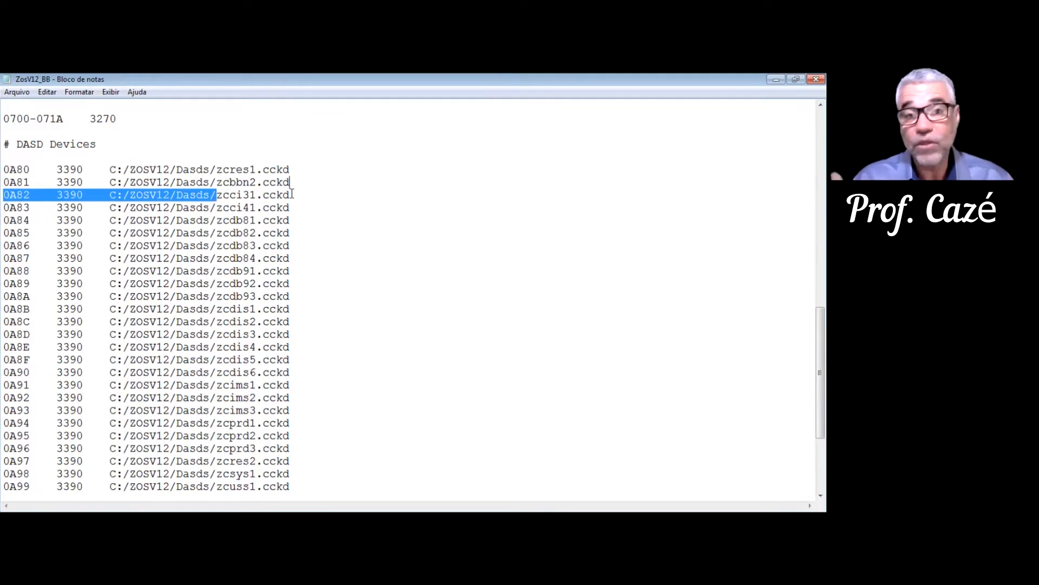
click(292, 194)
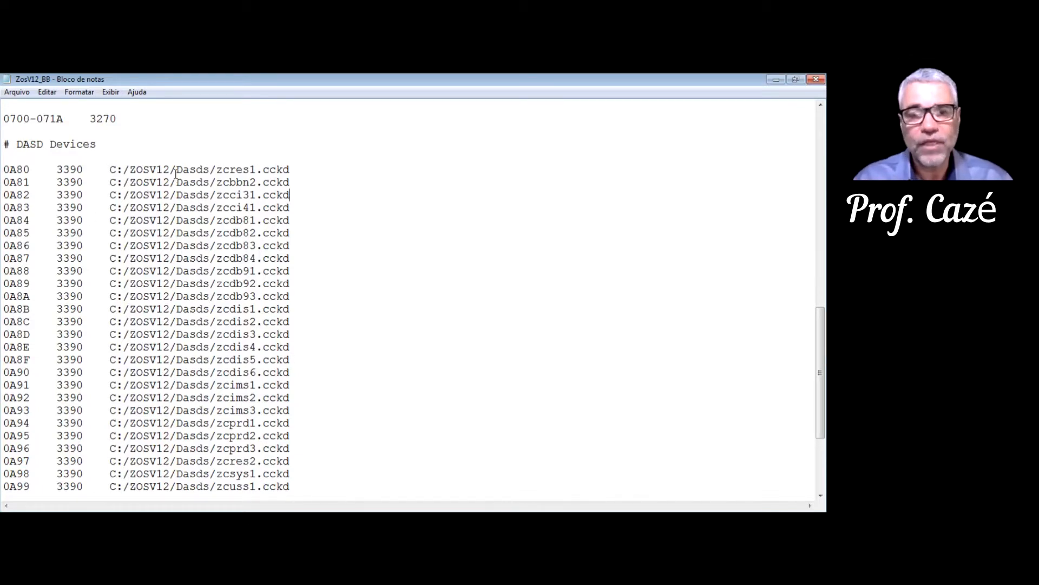
drag(176, 169, 211, 168)
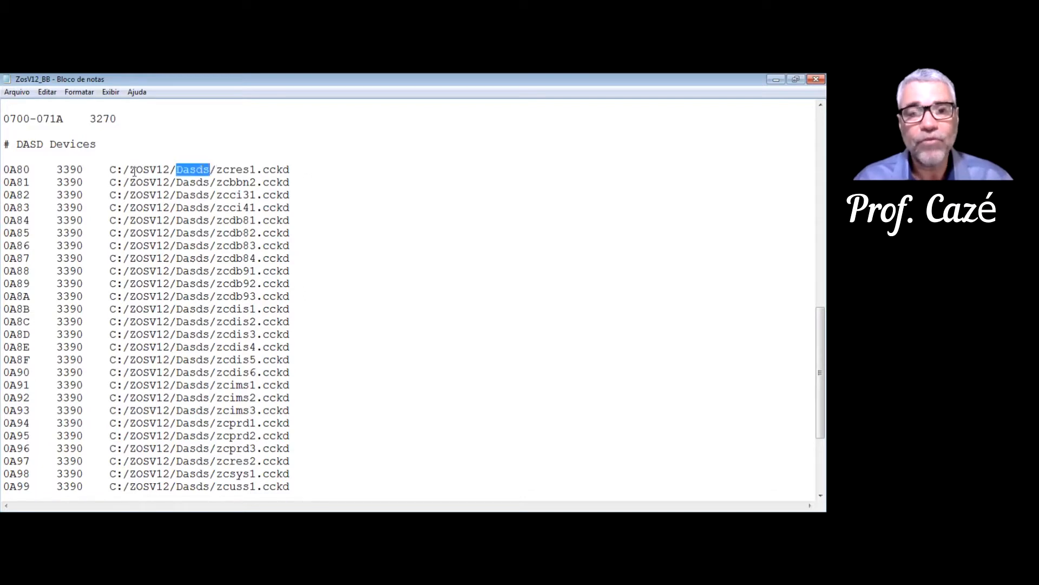
drag(130, 170, 169, 168)
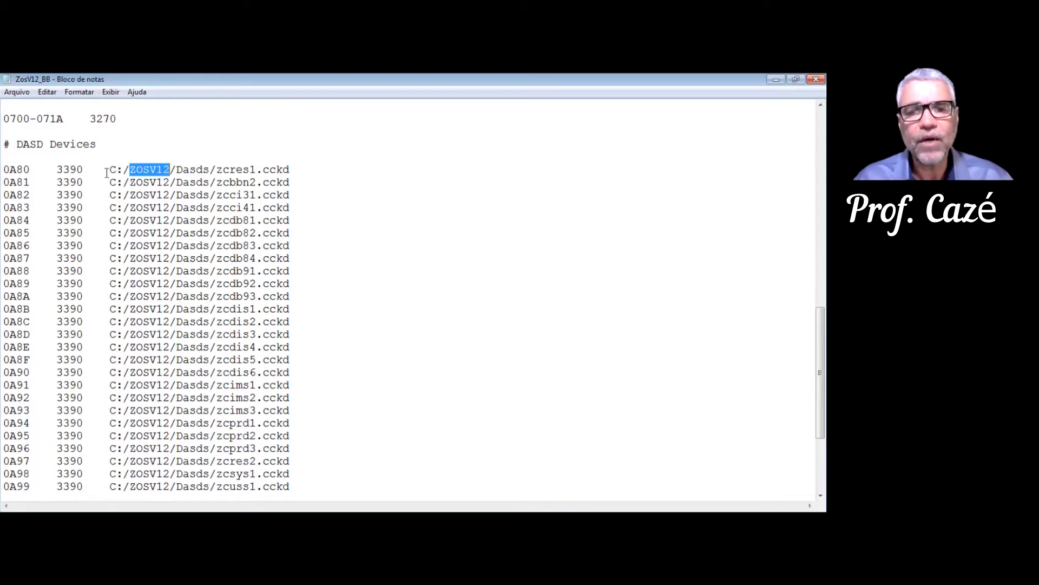
drag(109, 169, 123, 172)
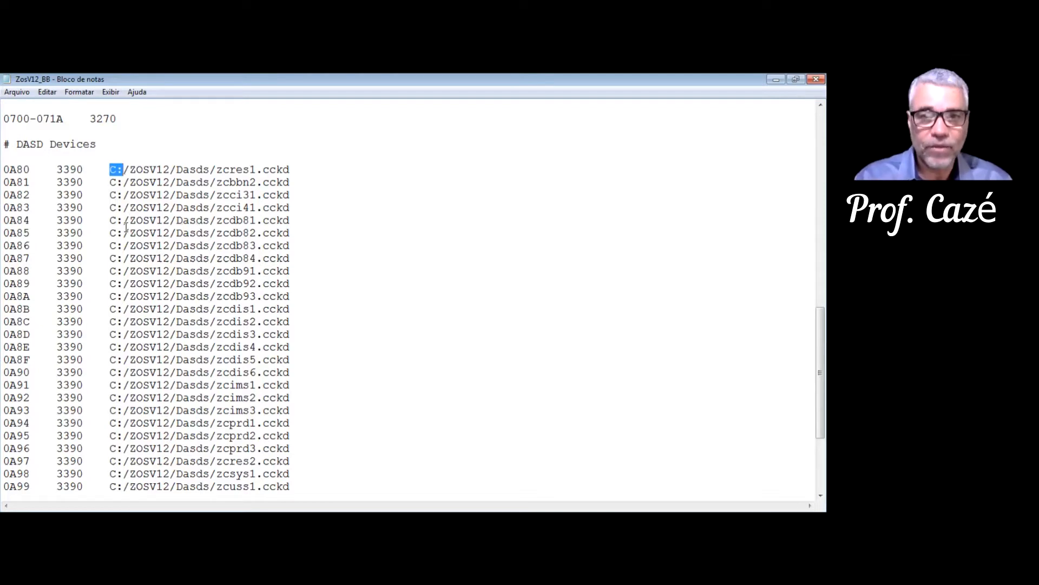
drag(109, 183, 124, 182)
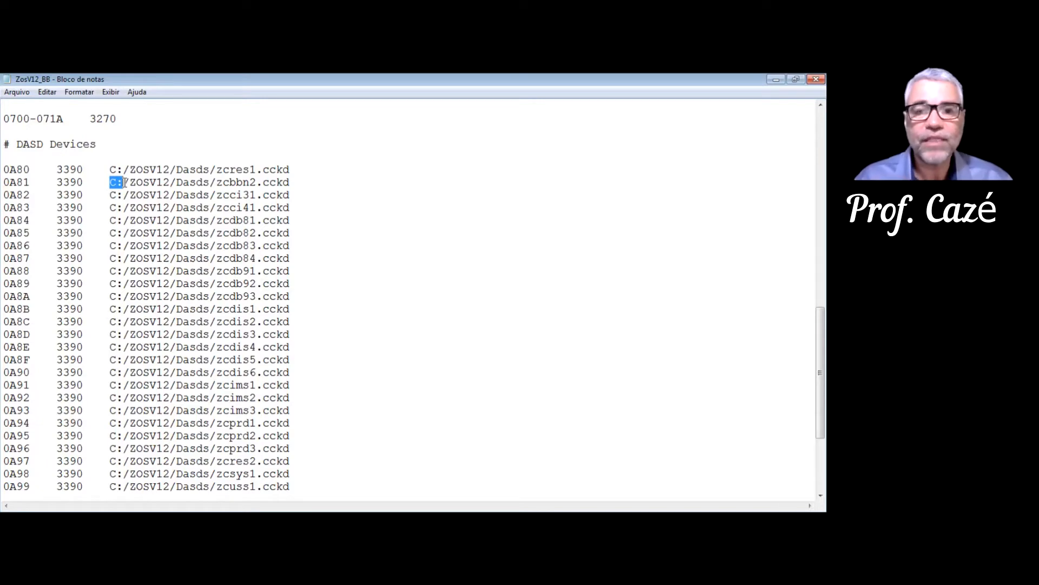
- Examine the MAINSIZE and NUMCPU system parameters and skim the rest of the control file
scroll(324, 253, up, 8)
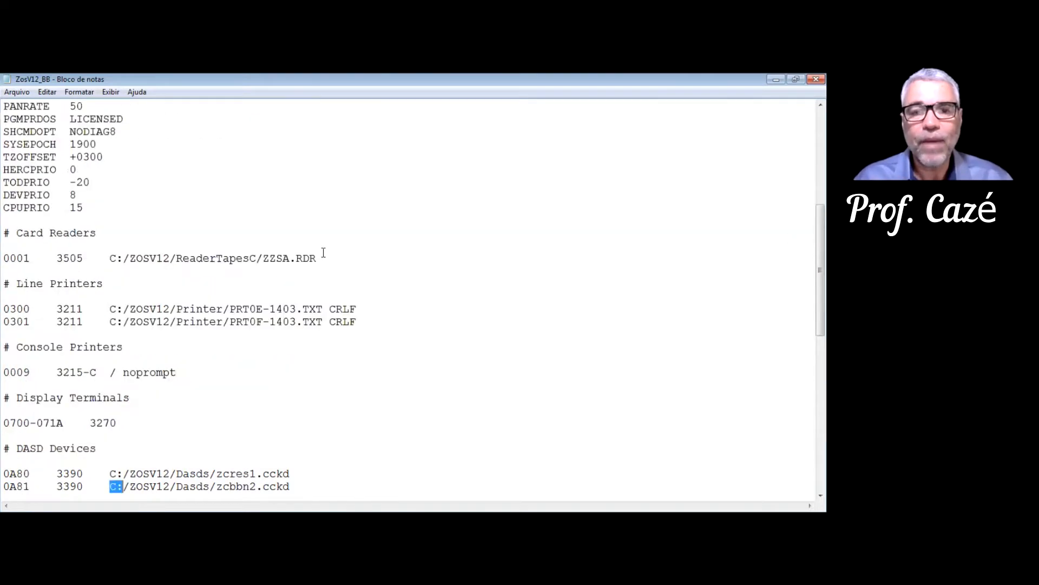
scroll(324, 253, up, 7)
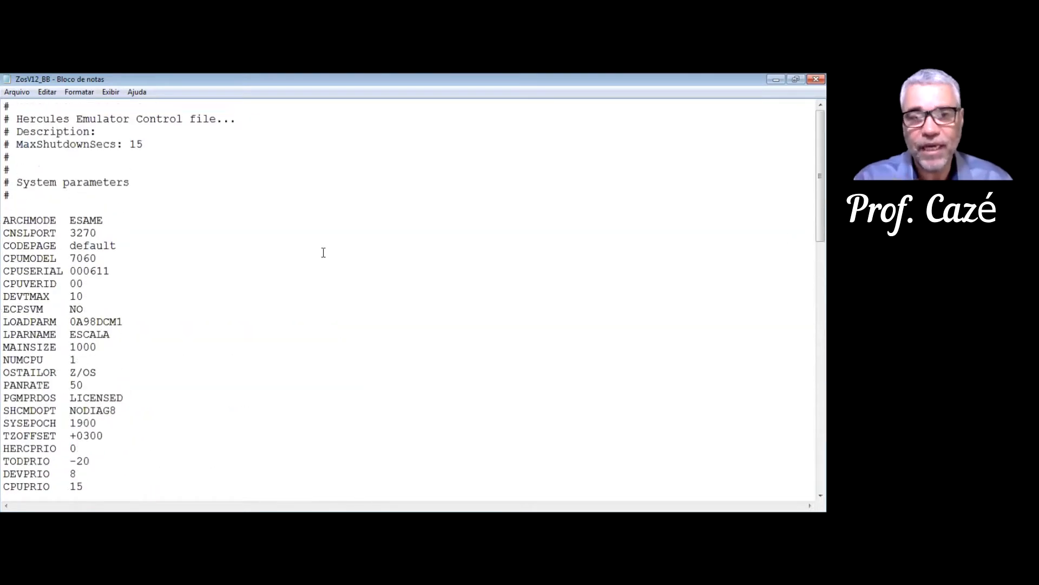
scroll(324, 253, down, 12)
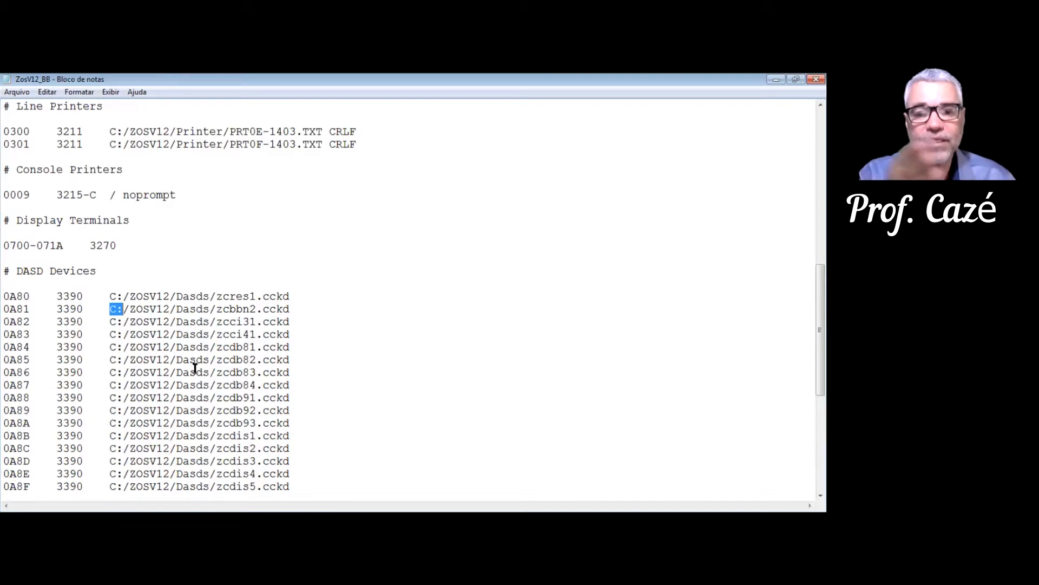
scroll(230, 429, up, 12)
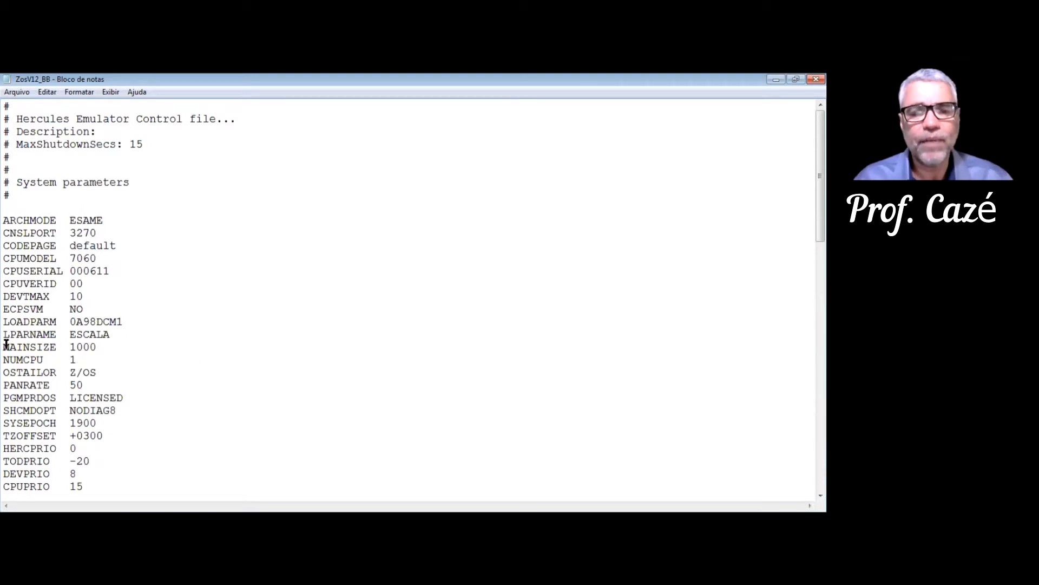
drag(4, 345, 54, 345)
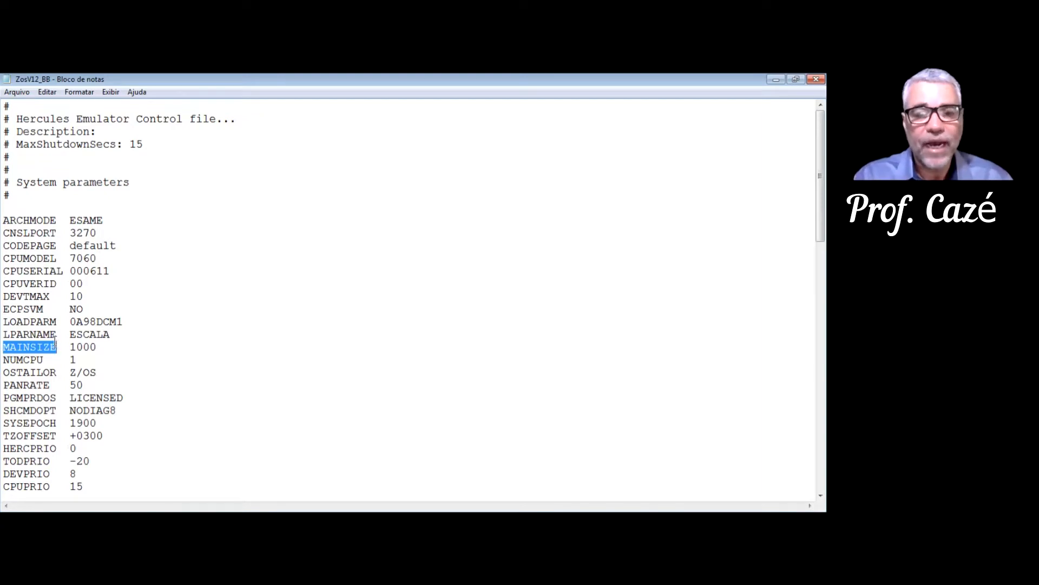
drag(70, 346, 98, 345)
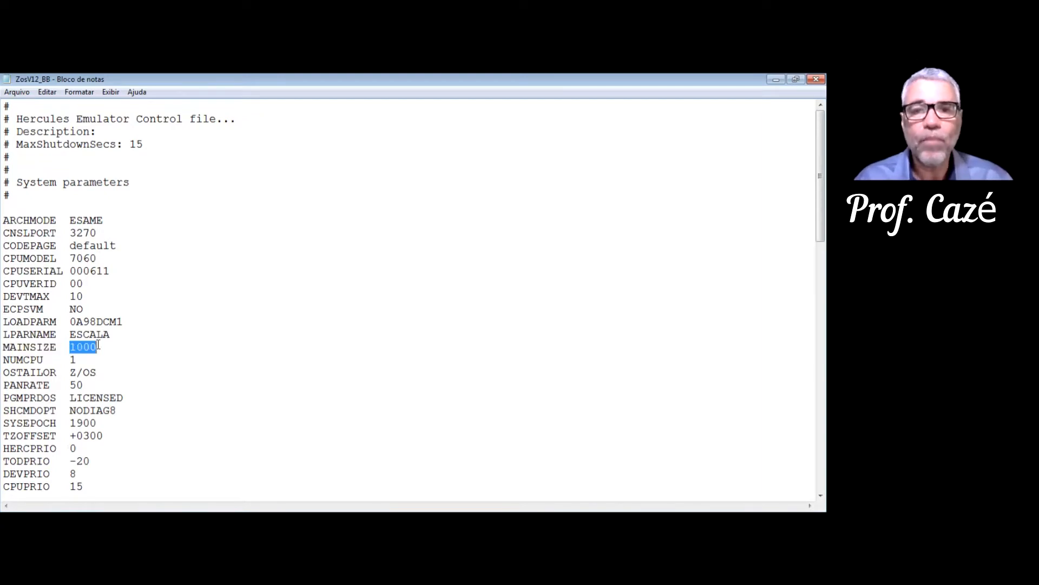
click(7, 359)
shift+click(74, 360)
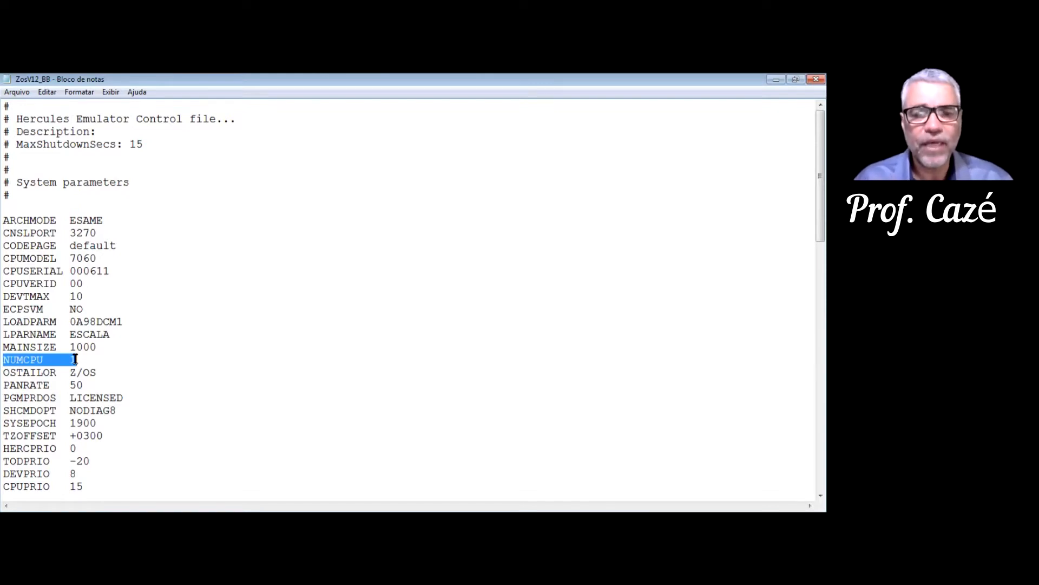
click(76, 359)
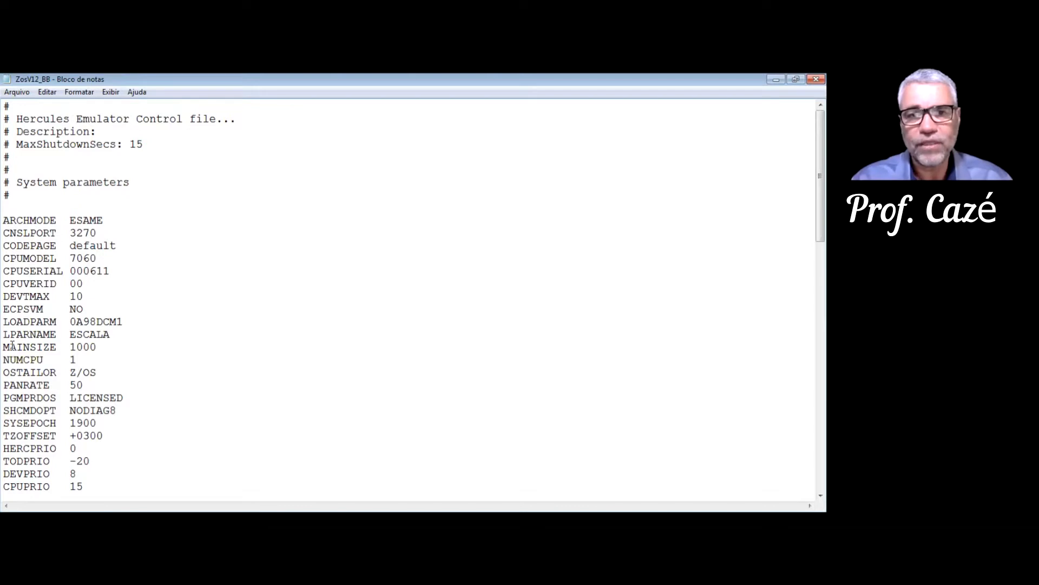
scroll(136, 348, down, 3)
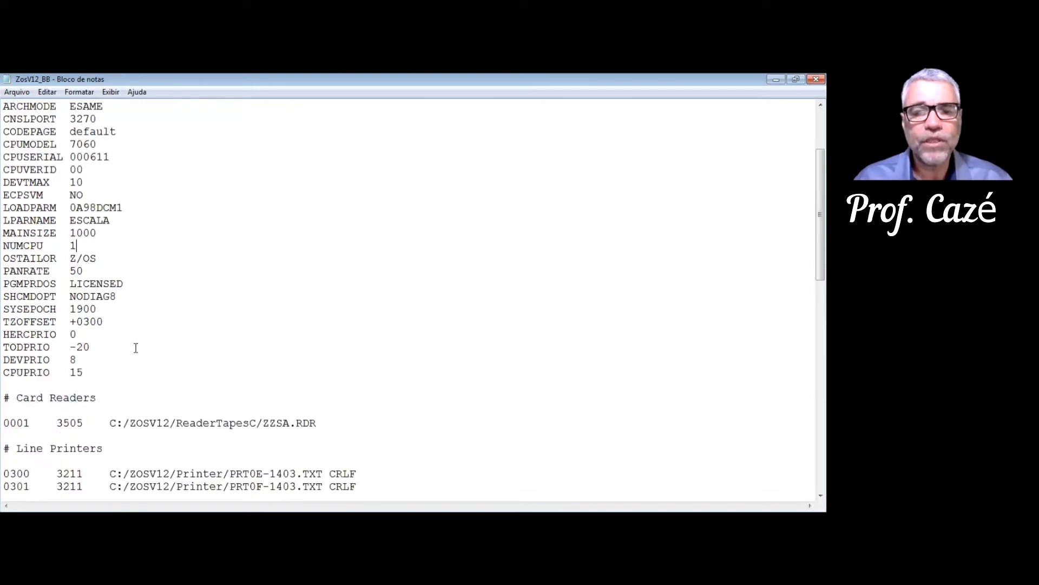
scroll(136, 347, down, 9)
scroll(136, 348, down, 1)
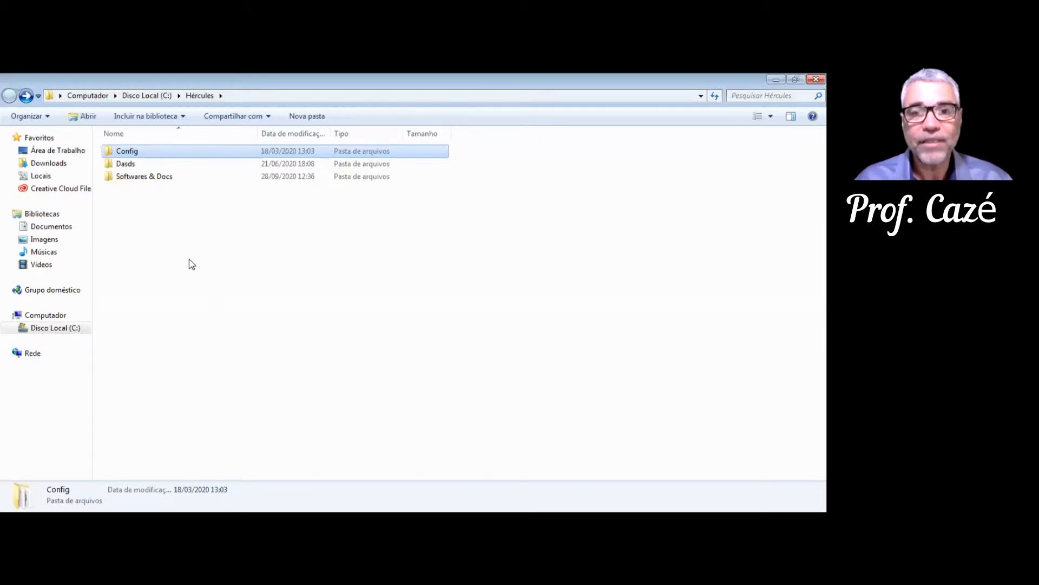
- Review the .cckd disk files in the Dasds folder and return to the Hércules folder
click(125, 168)
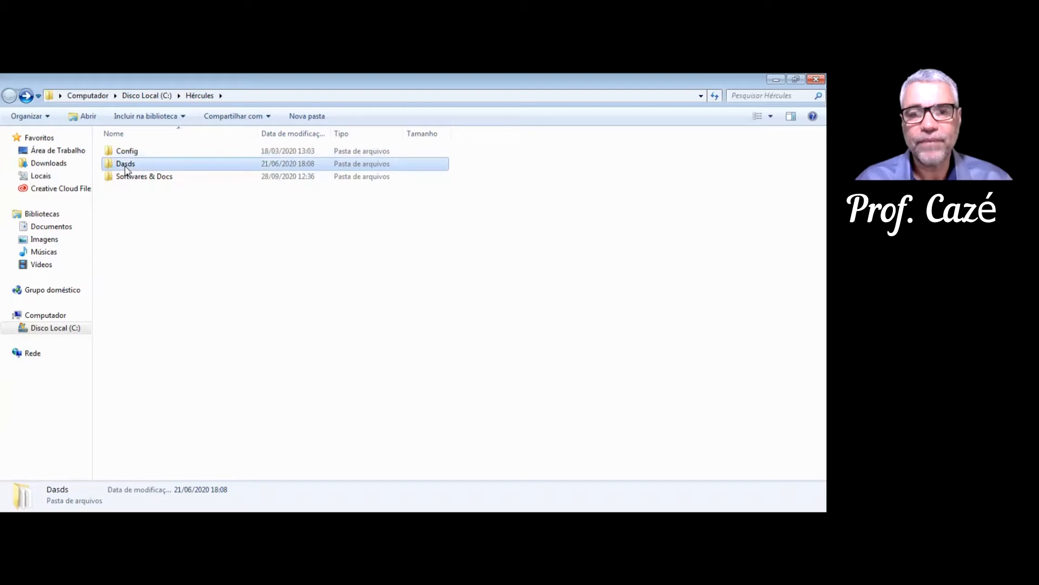
double_click(125, 168)
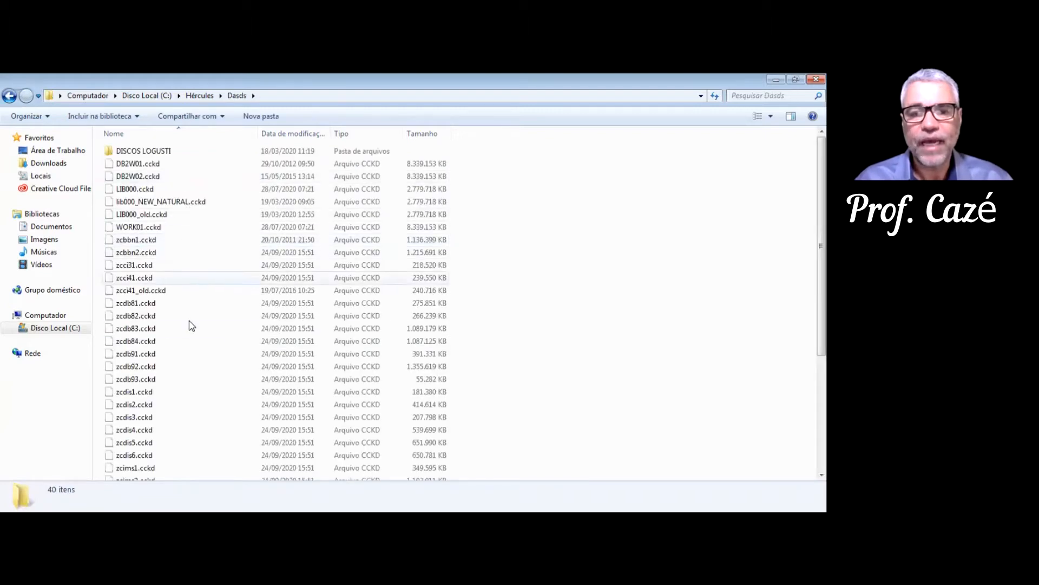
scroll(190, 325, down, 5)
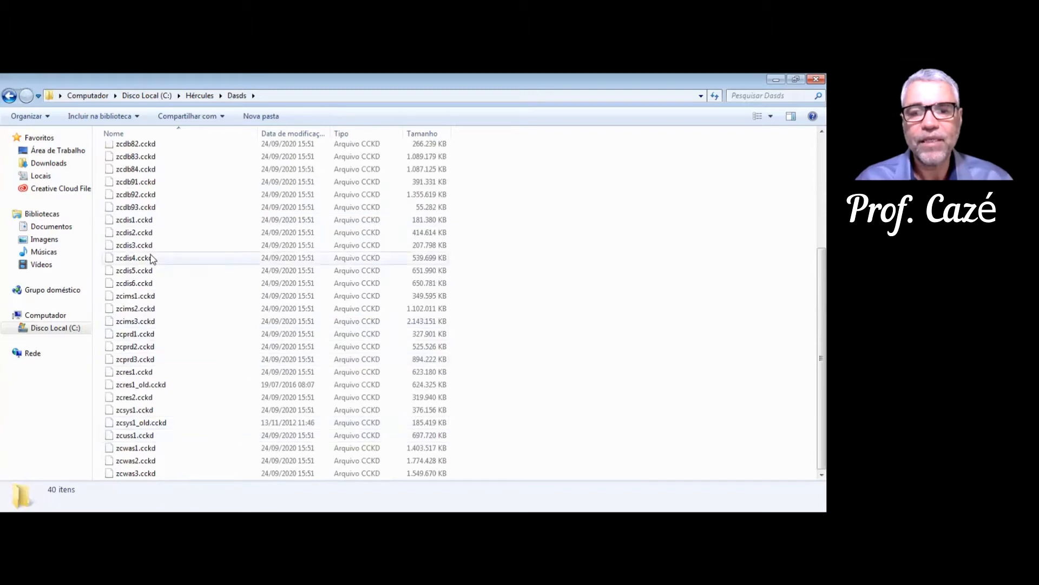
scroll(152, 258, up, 1)
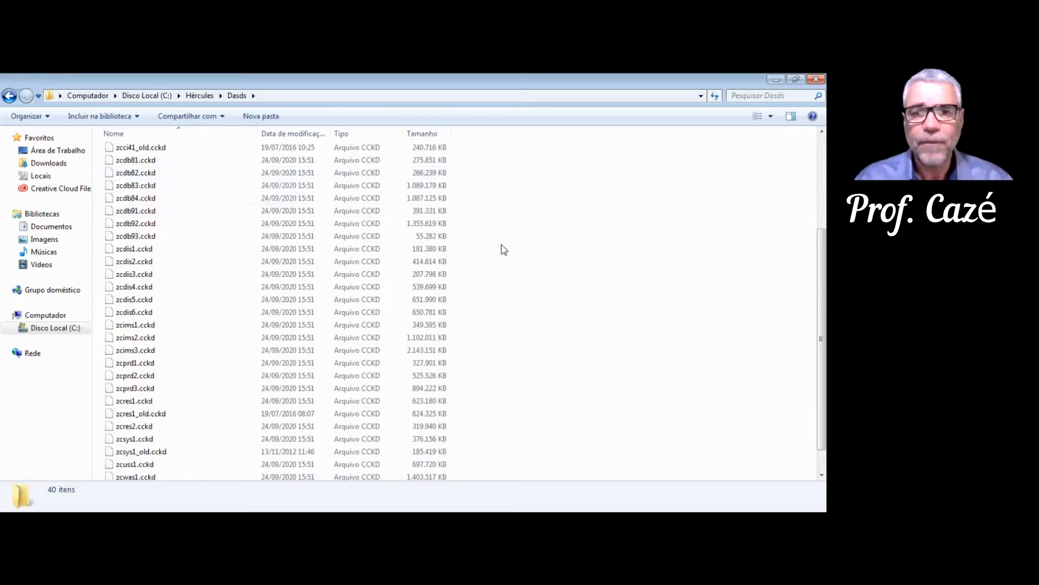
key(BackSpace)
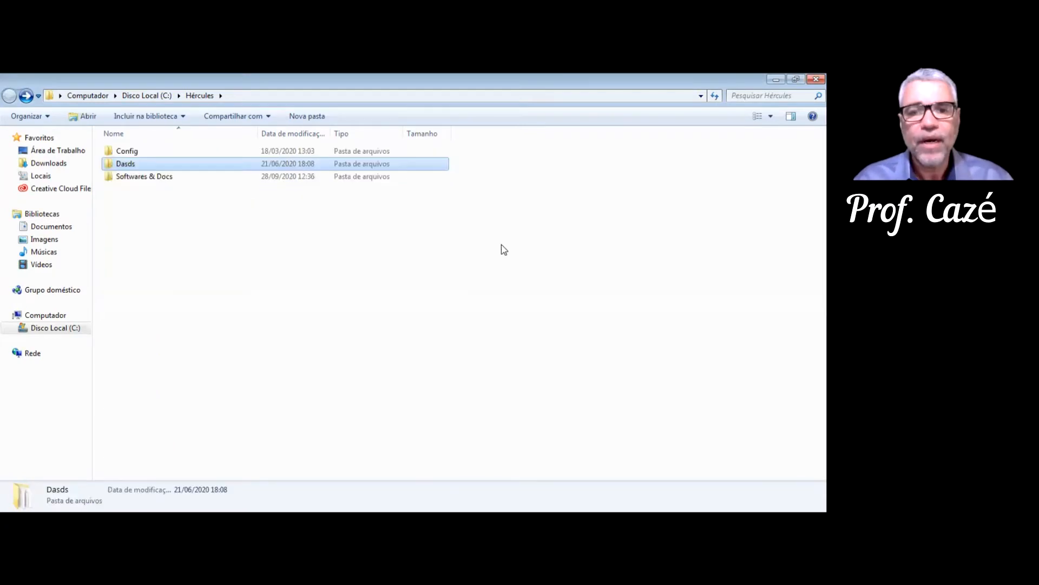
- Launch the hercules-3.05-native installer from the Softwares & Docs folder
double_click(154, 179)
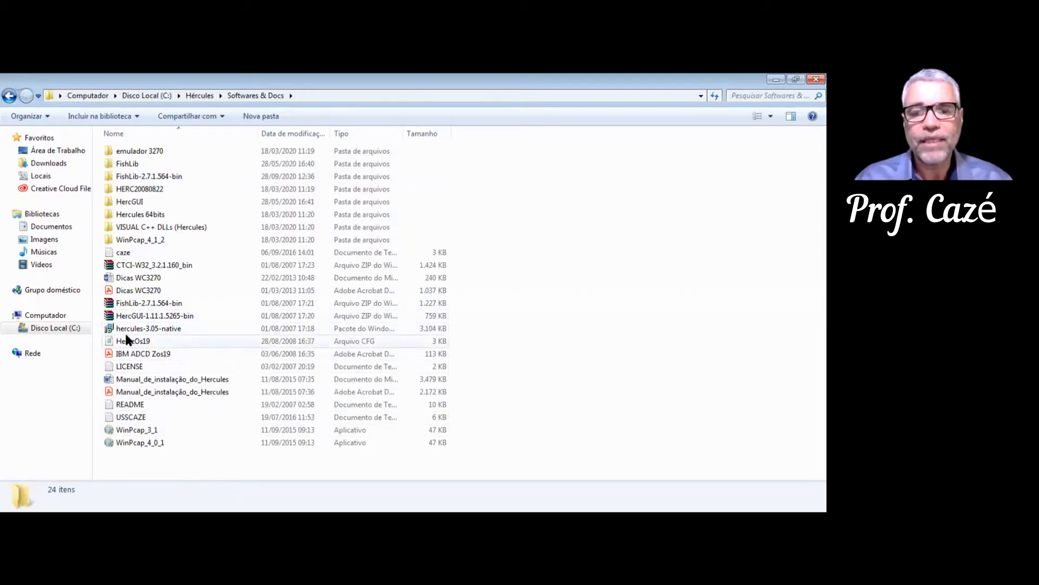
mouse_move(145, 334)
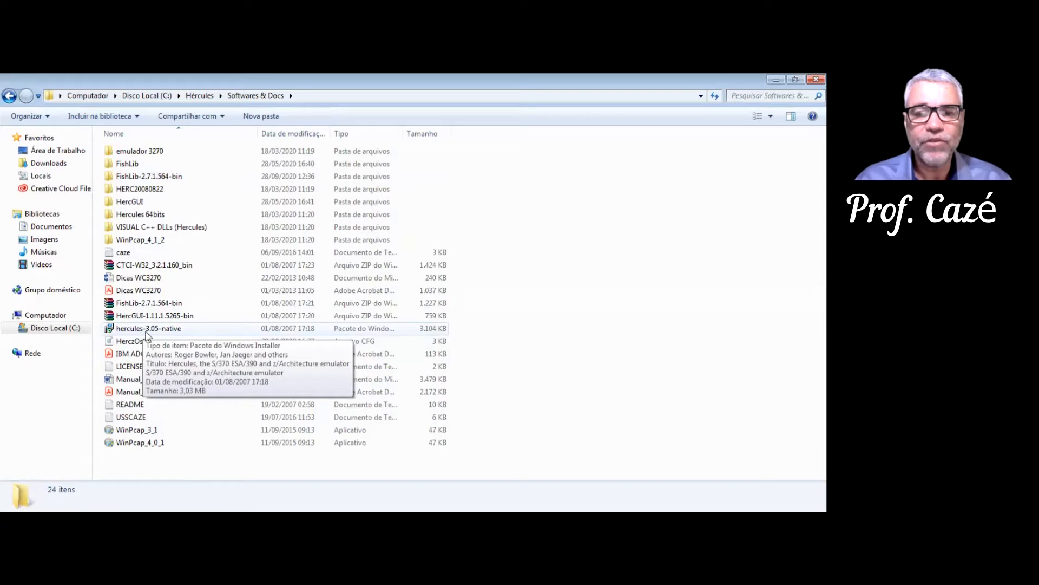
click(146, 335)
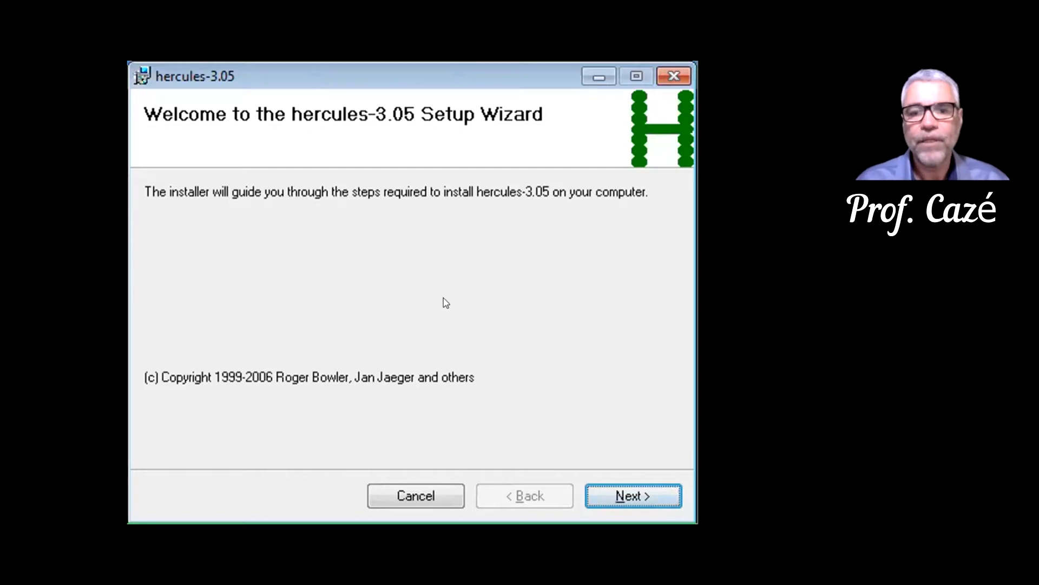
- Accept the license agreement and install hercules-3.05 for everyone in C:\Program Files (x86)\hercules\hercules-3.05\
click(621, 495)
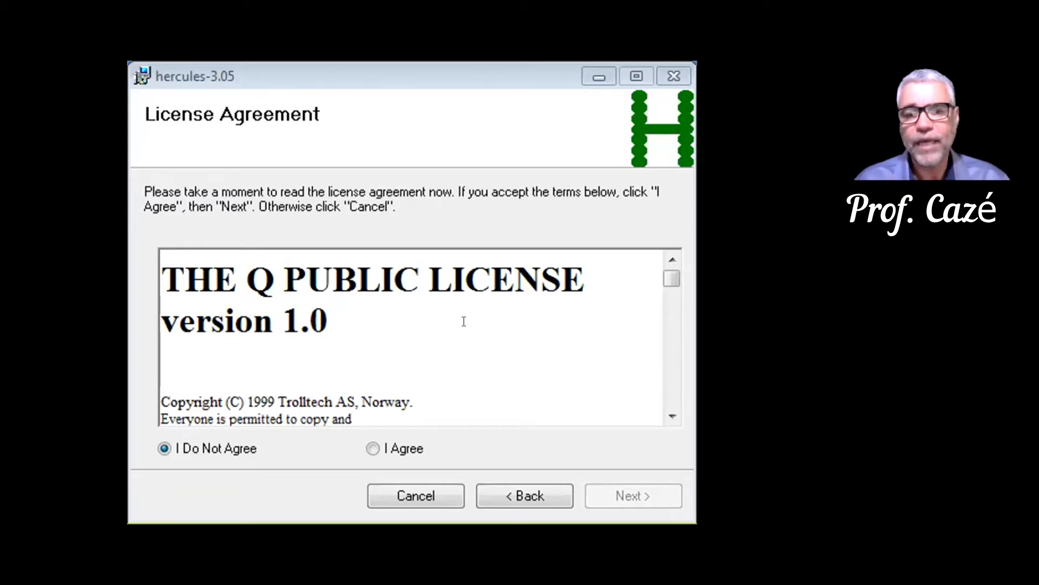
click(372, 448)
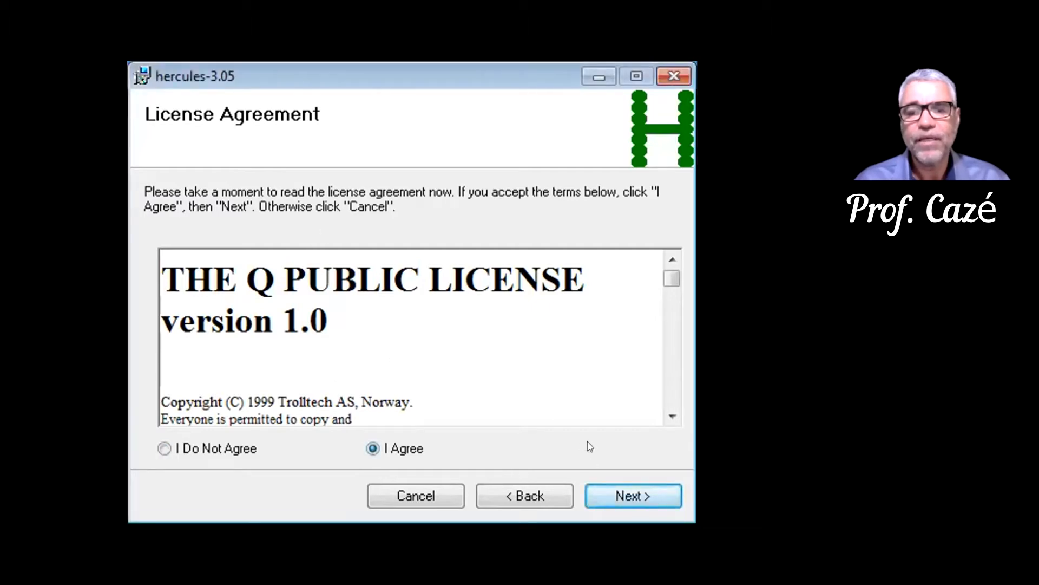
key(alt)
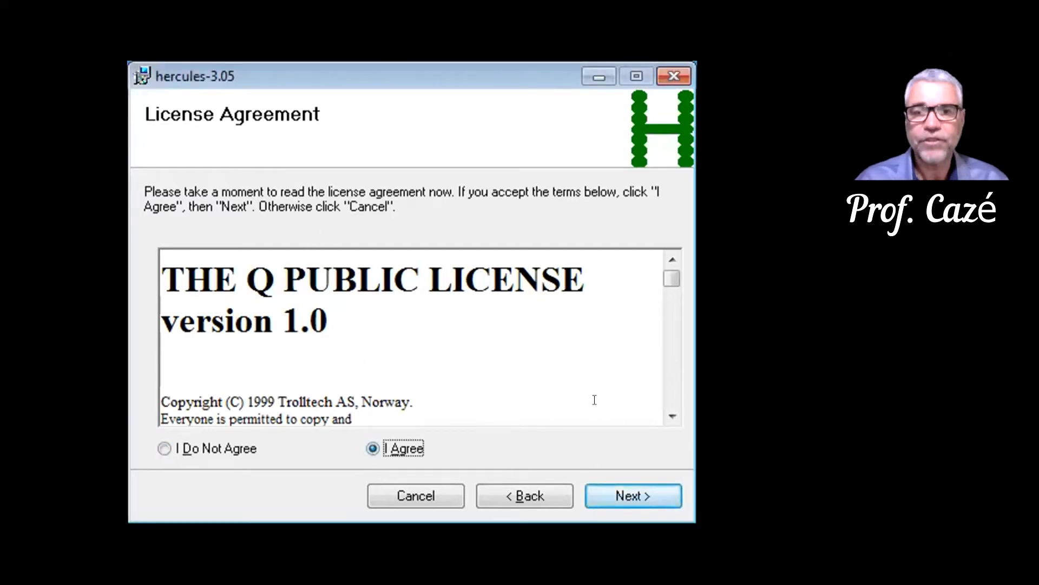
key(Return)
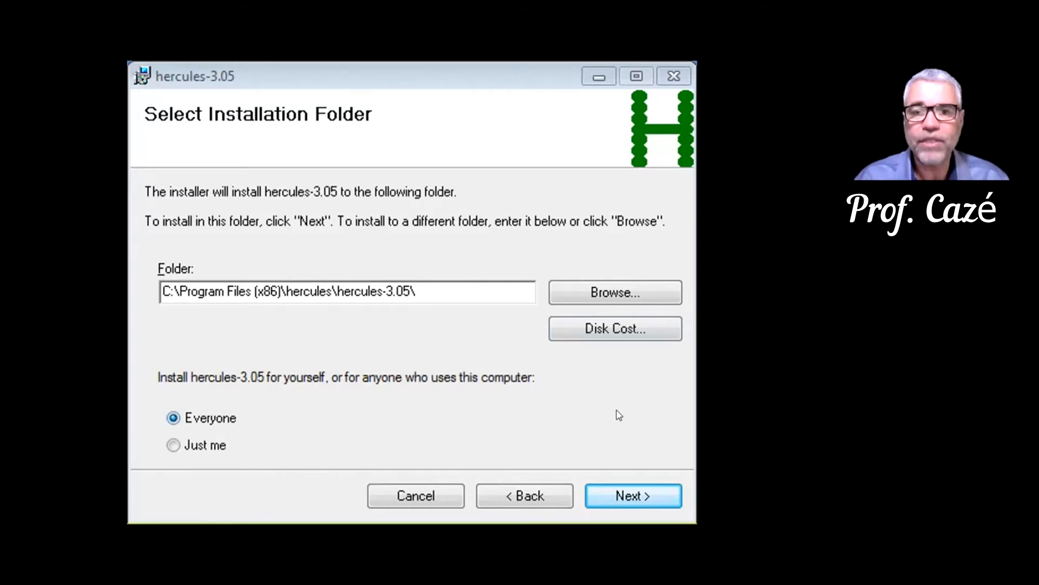
key(Return)
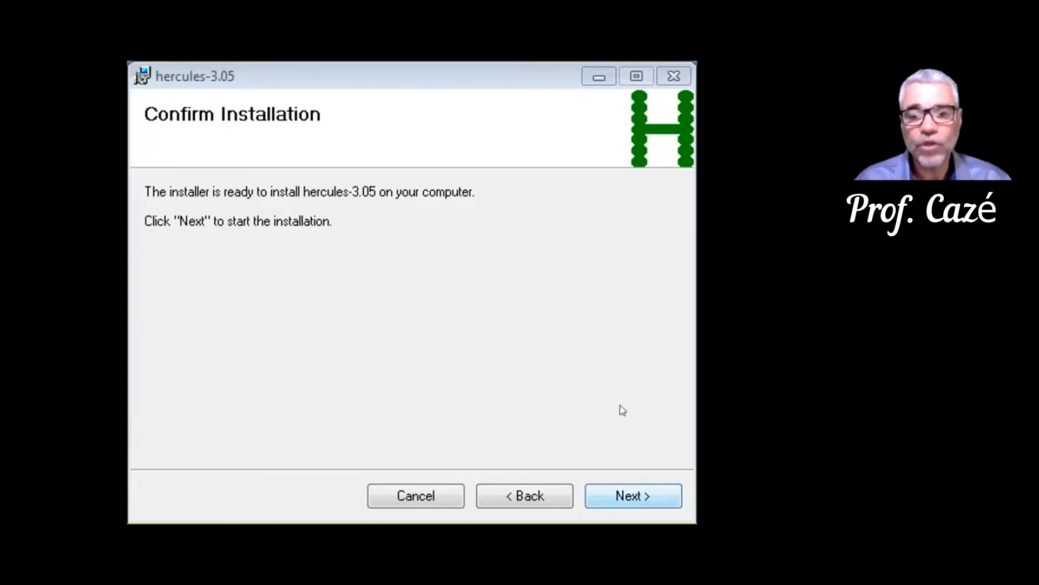
click(619, 490)
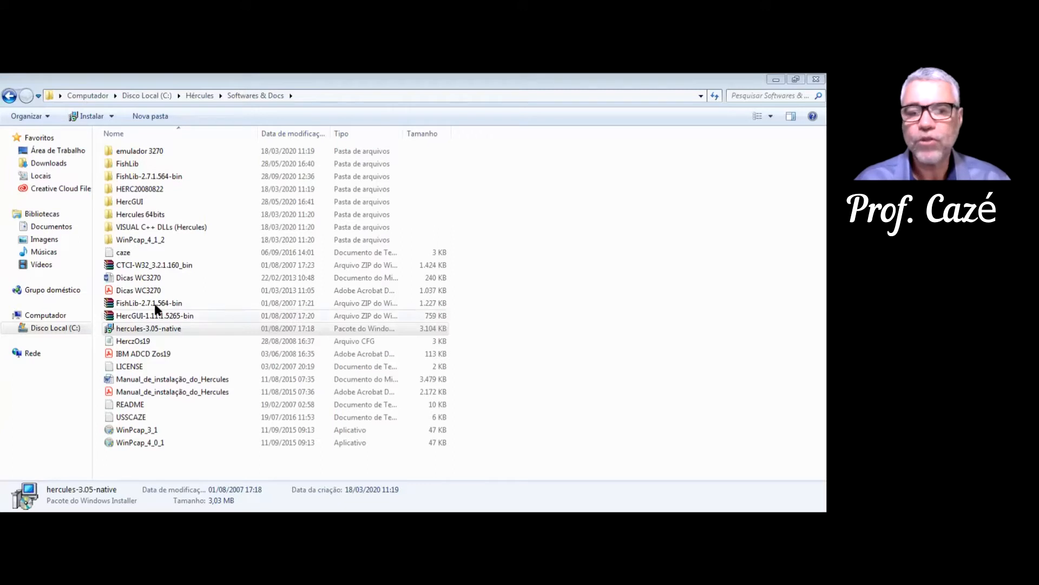
- Examine the FishLib-2.7.1.564-bin and HercGUI-1.11.1.5265-bin archives in the Softwares & Docs folder
click(145, 330)
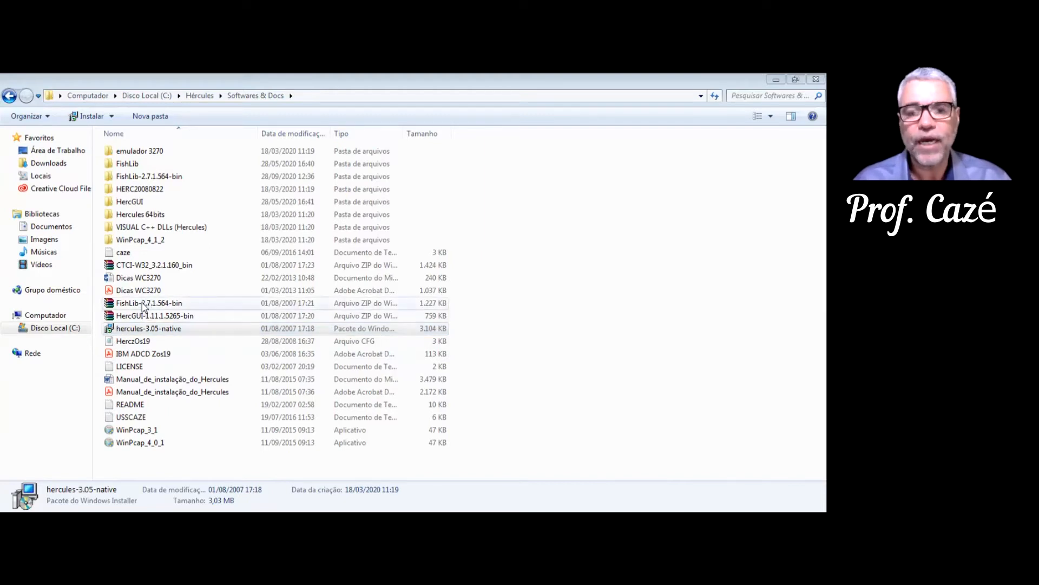
click(145, 306)
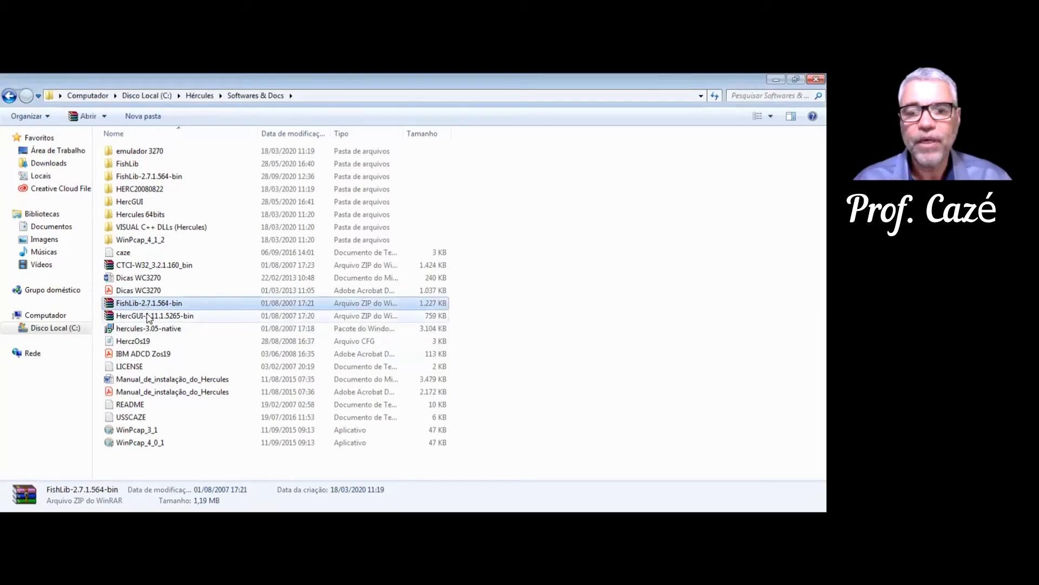
click(152, 319)
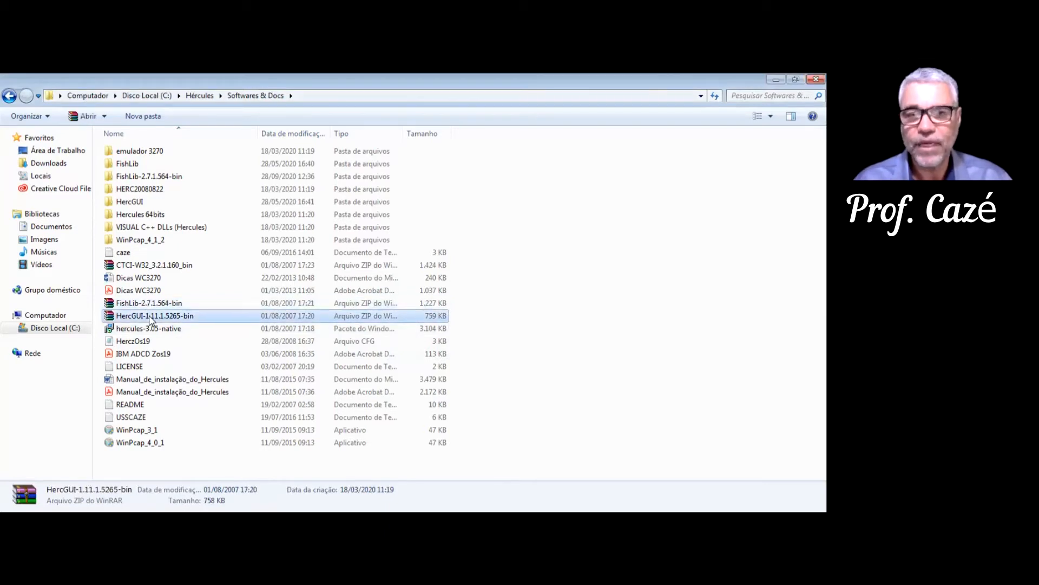
click(149, 304)
click(151, 317)
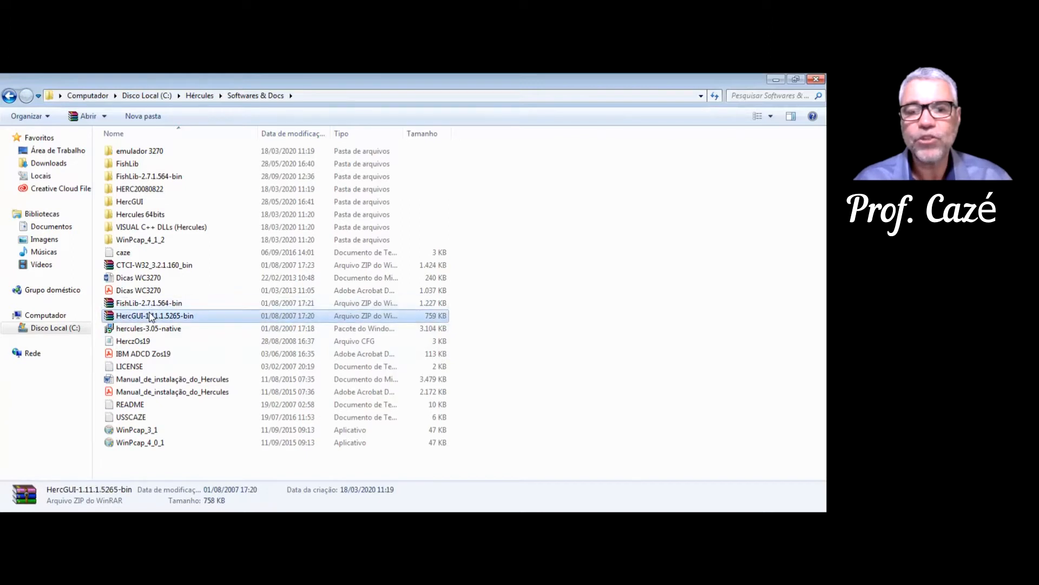
click(150, 304)
click(153, 317)
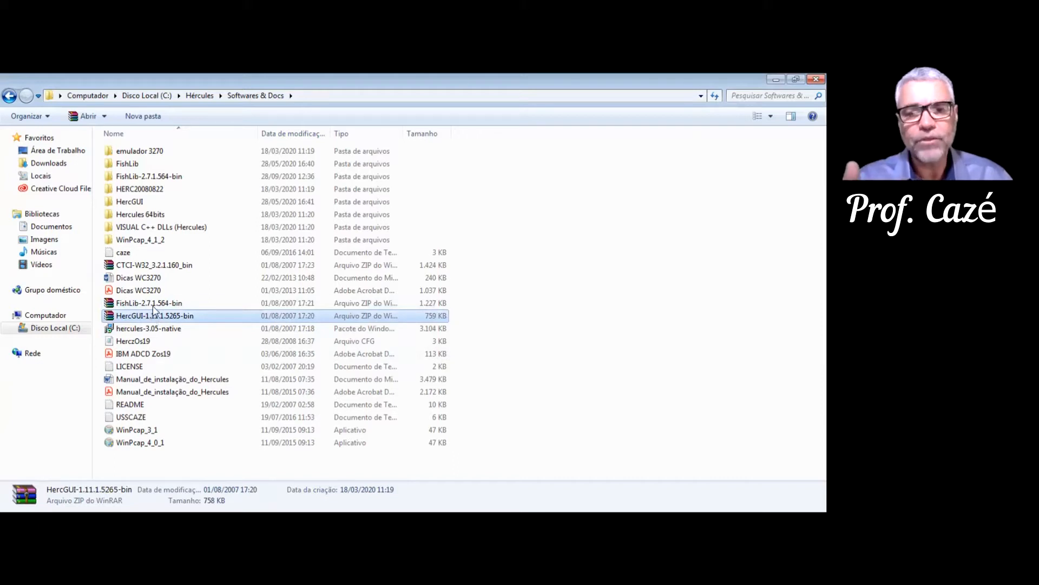
- Extract the FishLib-2.7.1.564-bin archive into the hercules-3.05 installation folder under Arquivos de Programas (x86)\hercules
click(156, 305)
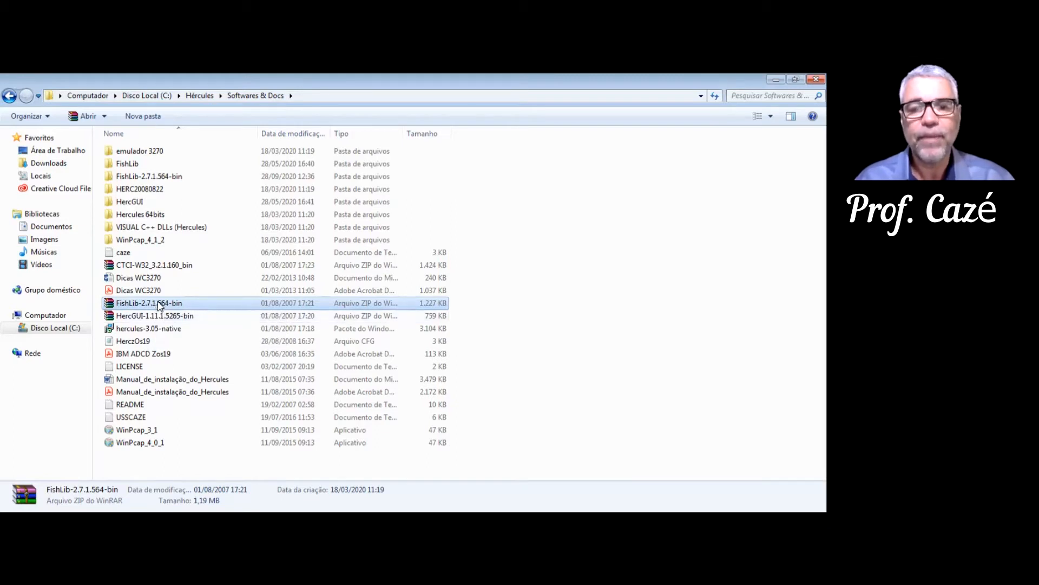
right_click(160, 306)
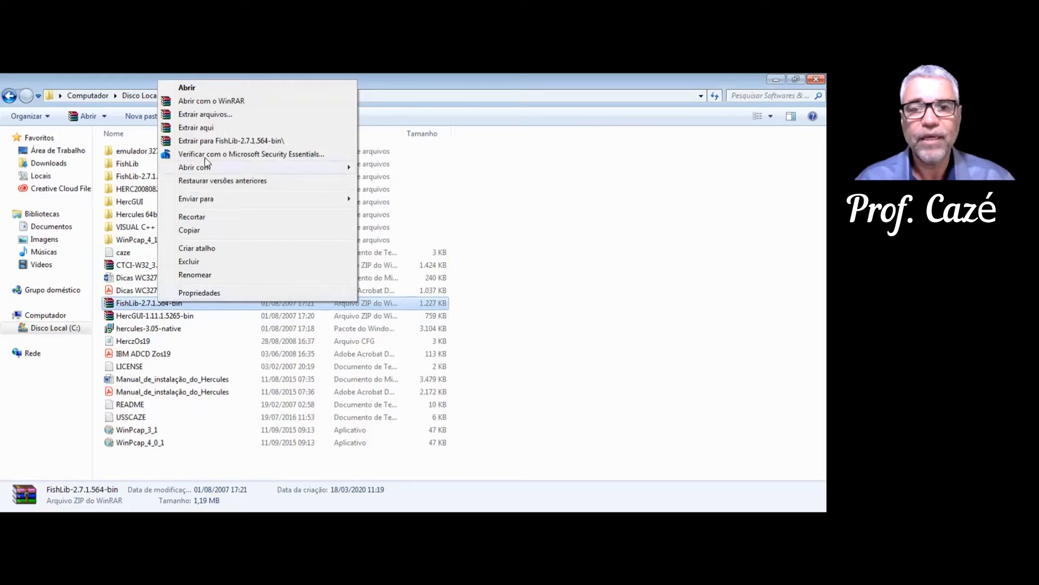
click(213, 119)
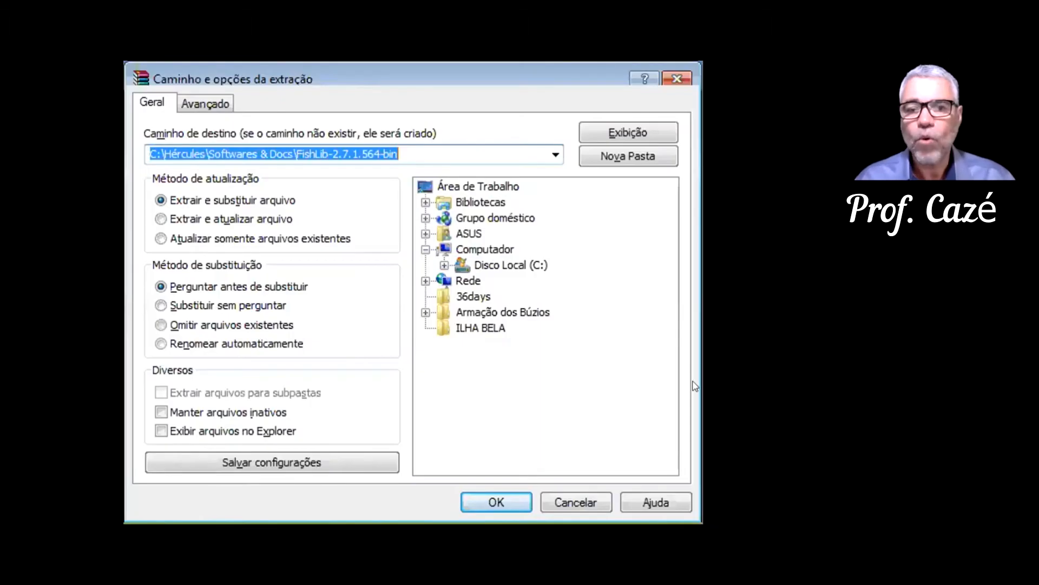
click(444, 266)
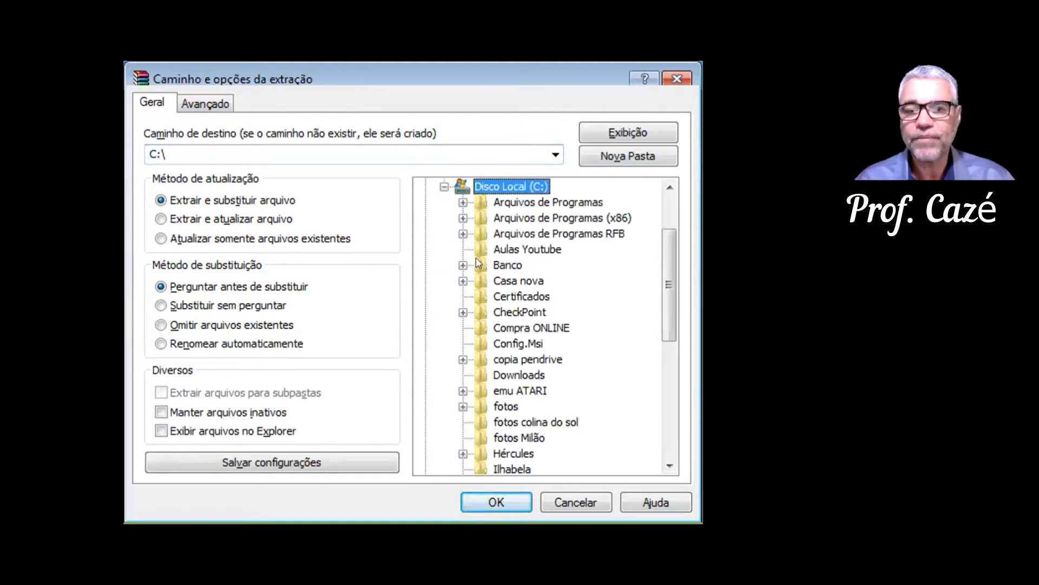
click(463, 217)
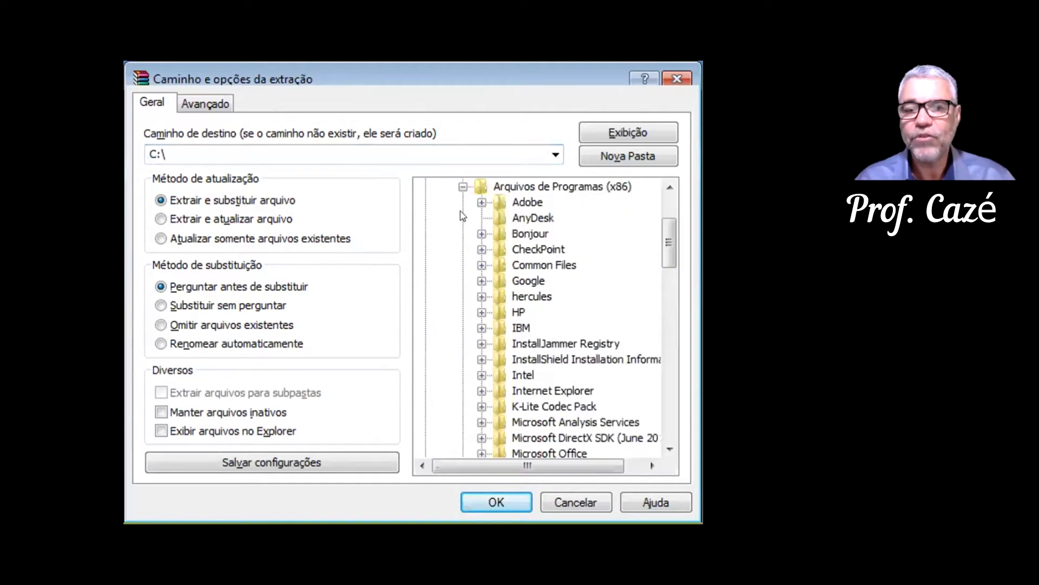
click(480, 297)
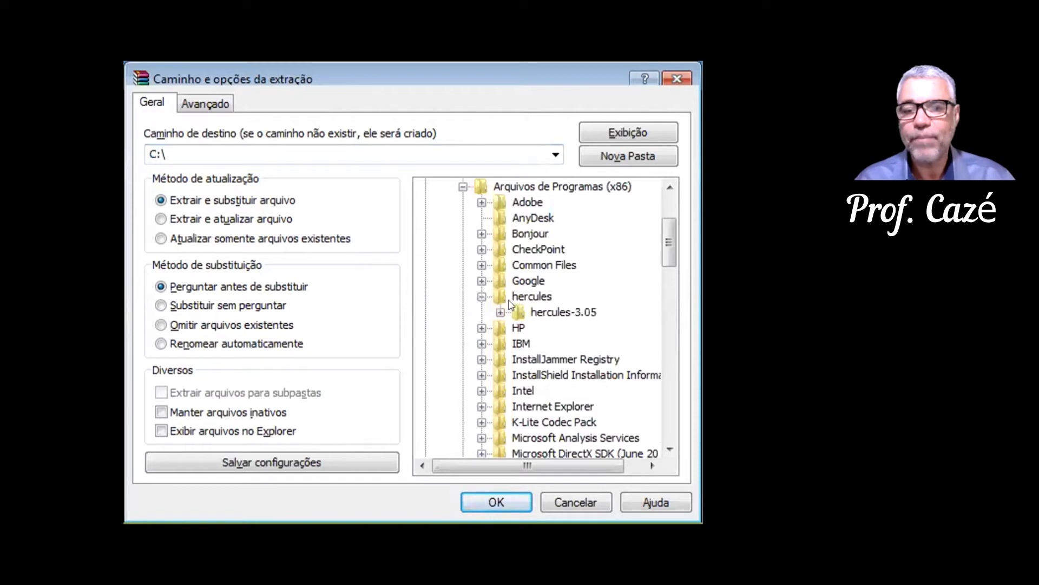
click(558, 318)
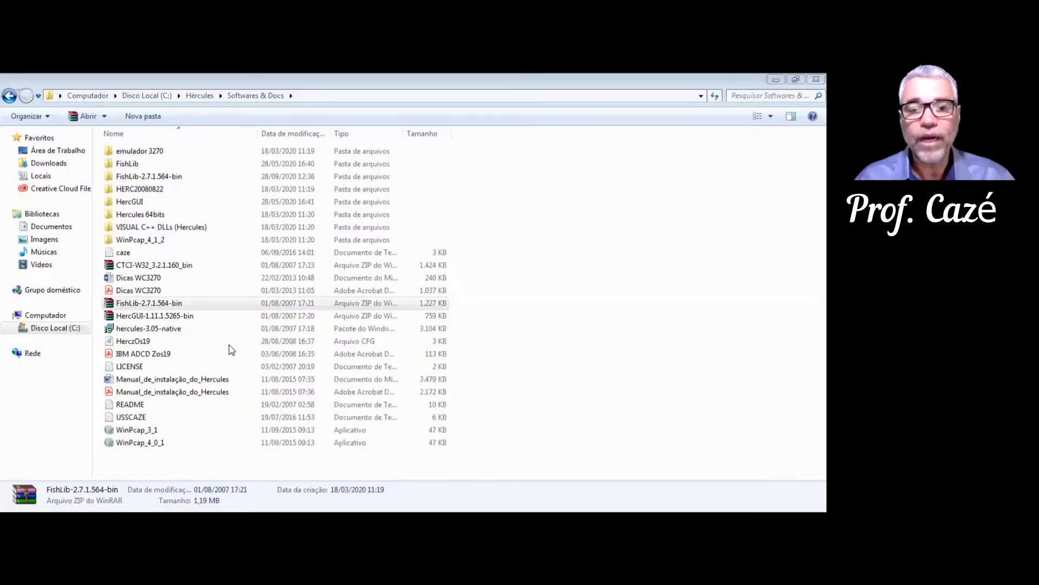
- Extract the HercGUI-1.11.1.5265-bin archive into C:\Program Files (x86)\hercules\hercules-3.05
click(140, 318)
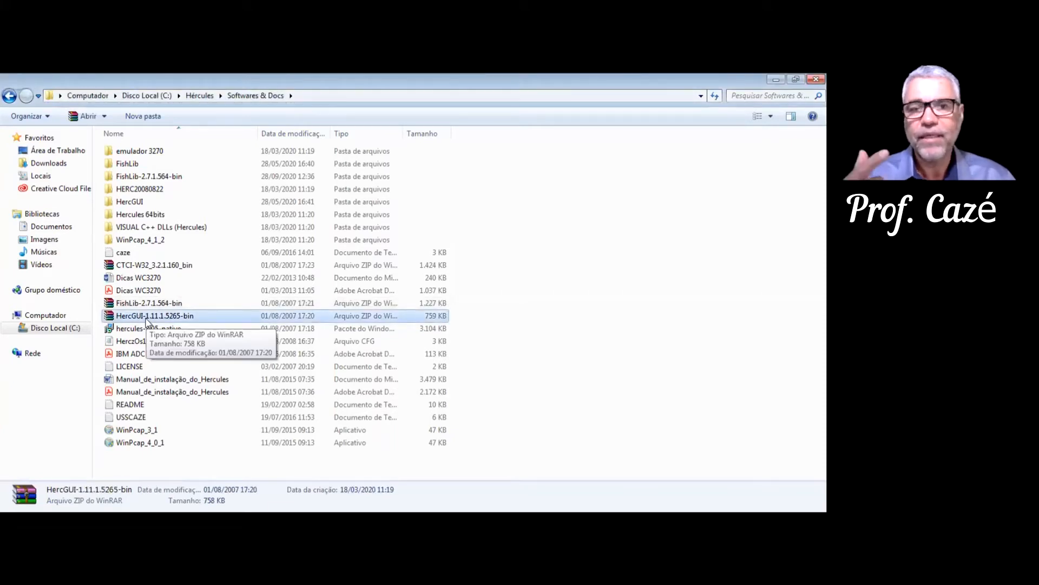
right_click(158, 320)
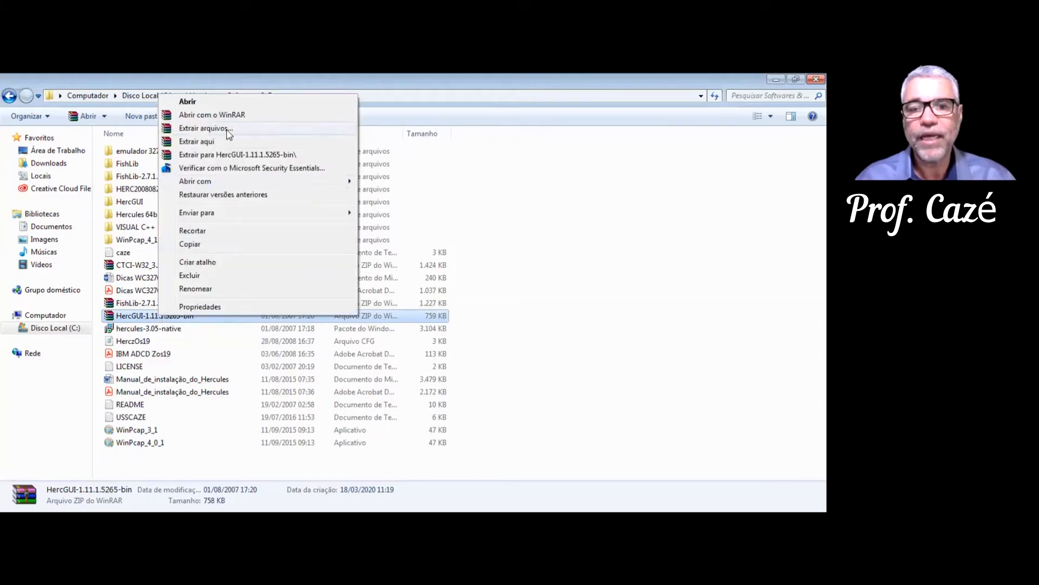
click(228, 130)
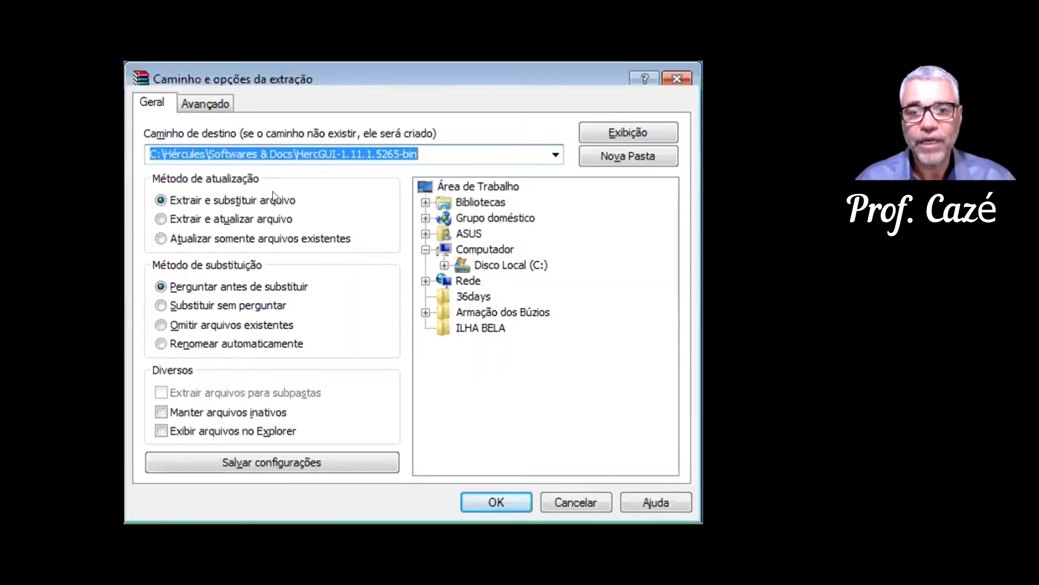
click(443, 266)
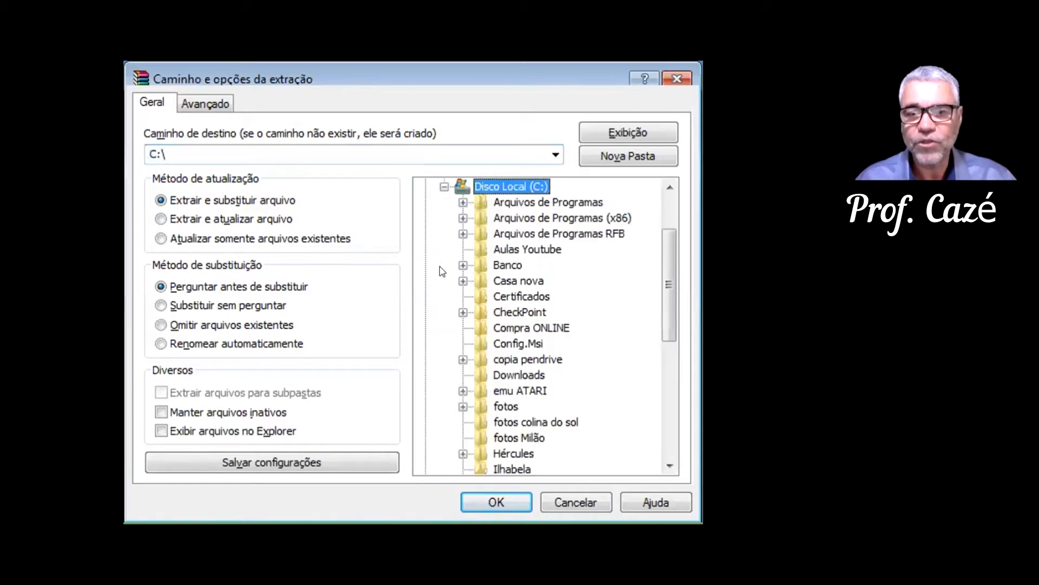
click(463, 218)
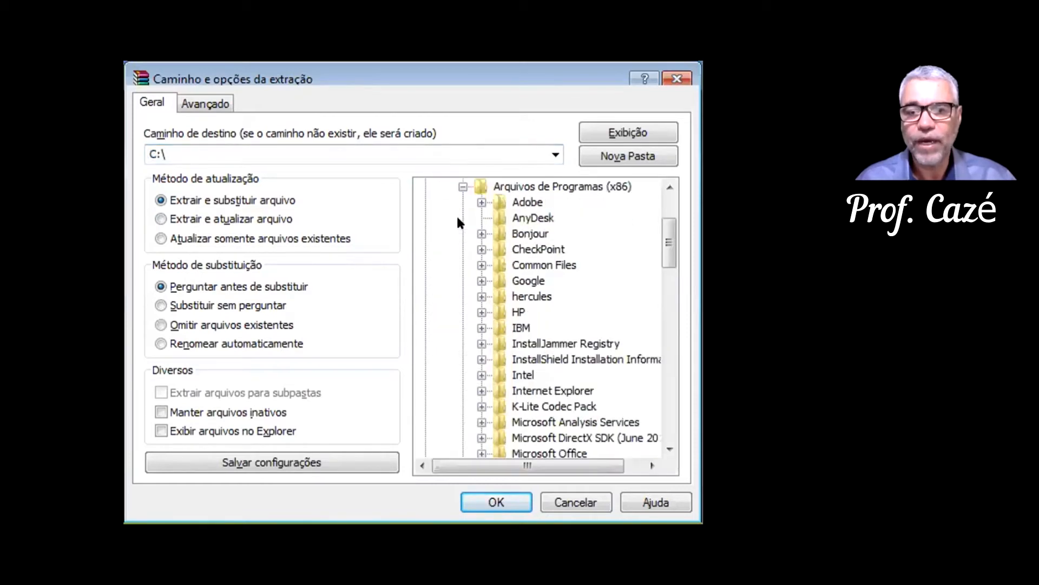
click(481, 296)
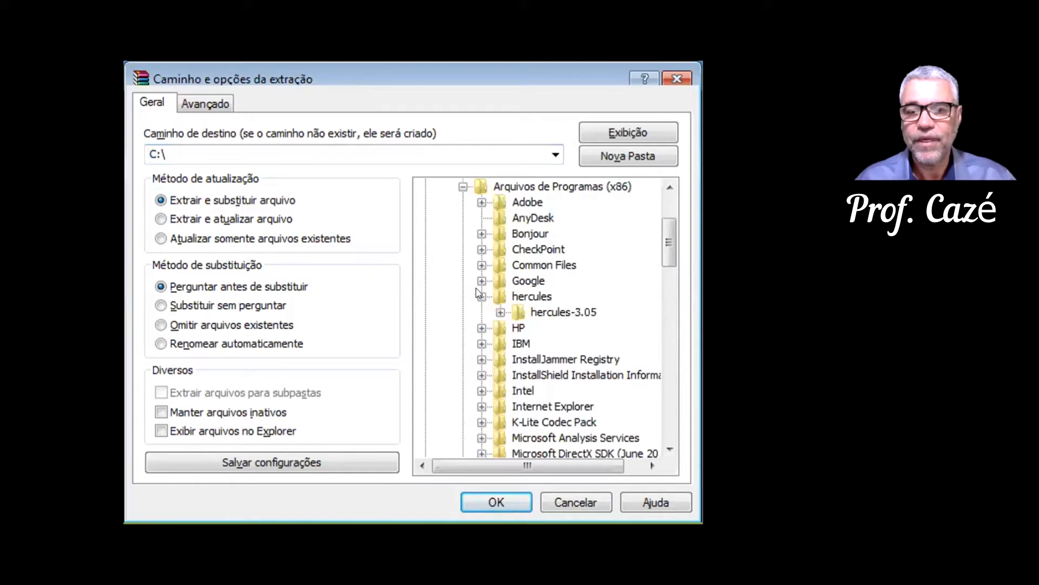
click(550, 314)
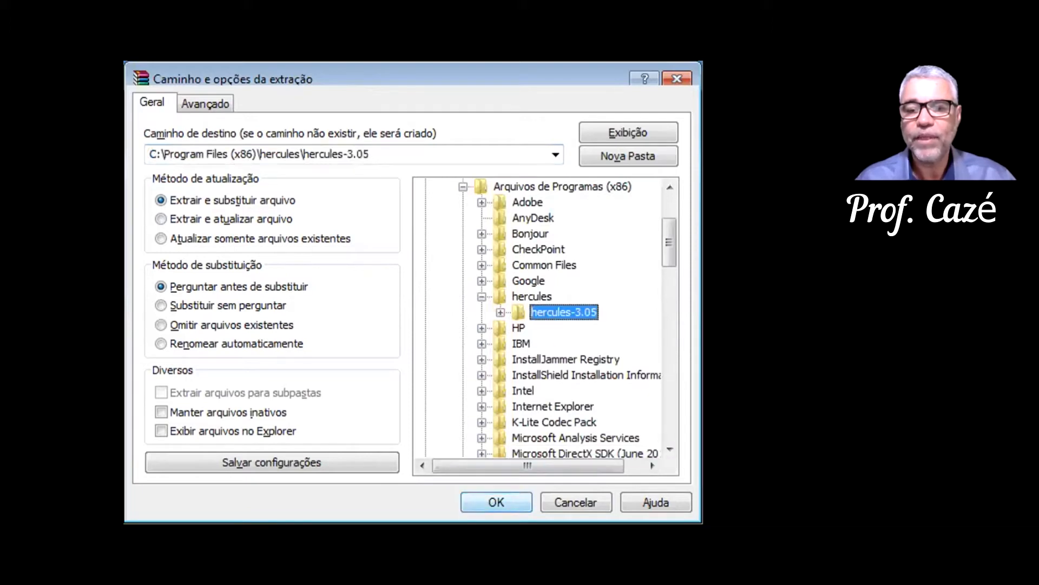
click(496, 502)
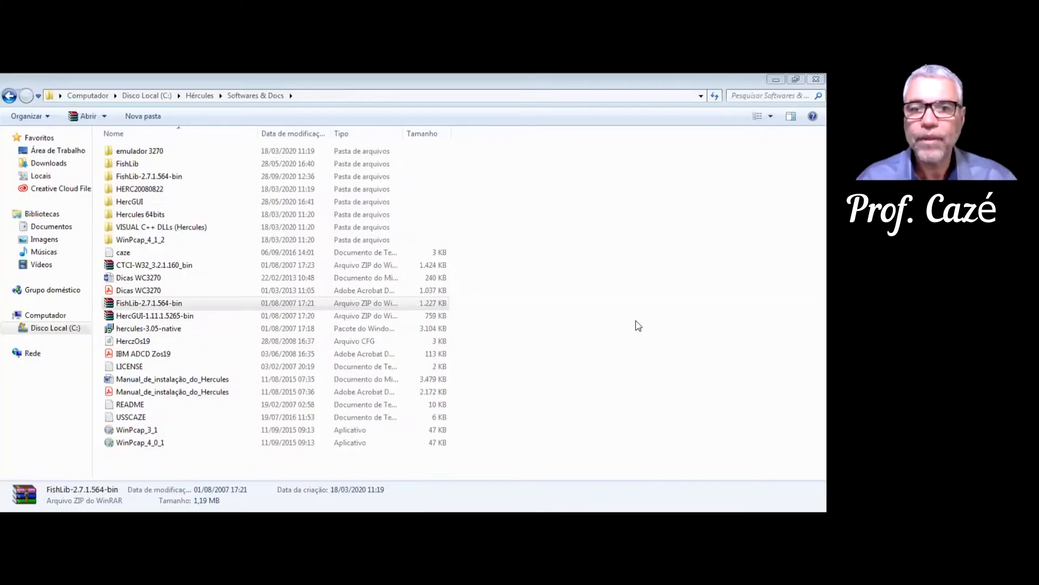
- Open the hercules-3.05 folder under C:\Arquivos de Programas (x86)\hercules, widening the folder tree so the names are readable
click(135, 304)
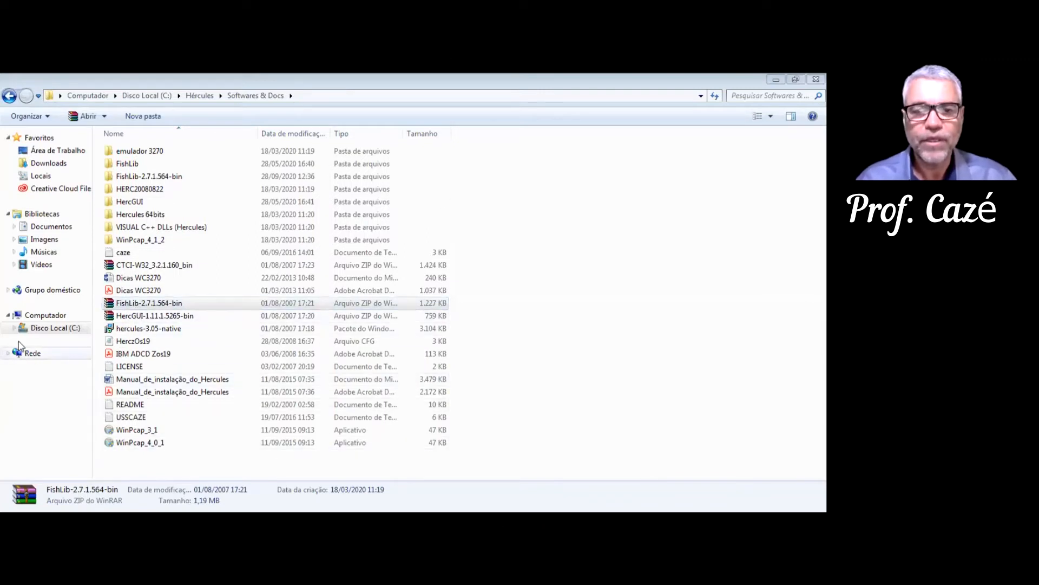
click(13, 328)
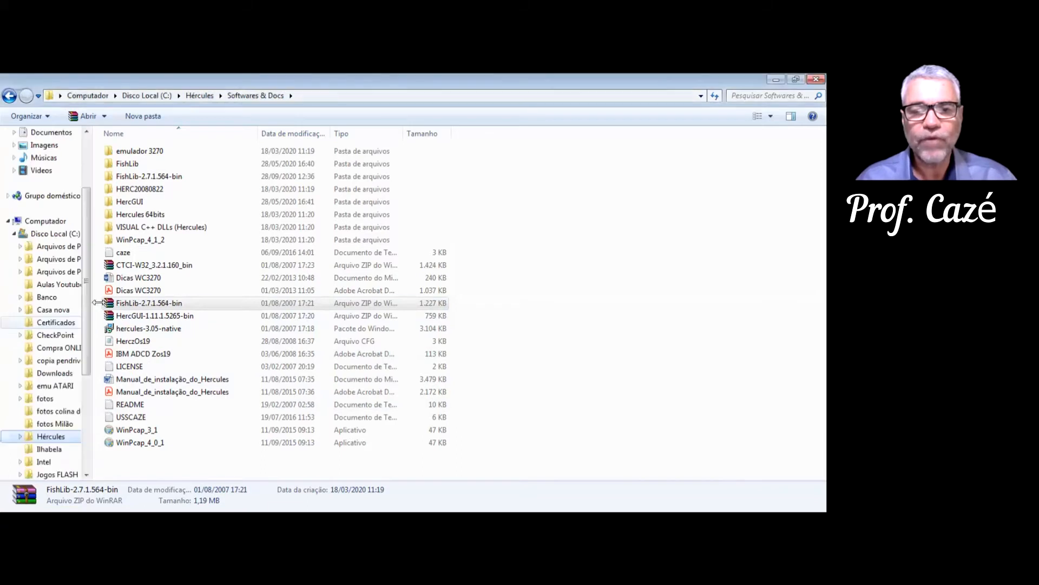
drag(90, 303, 101, 355)
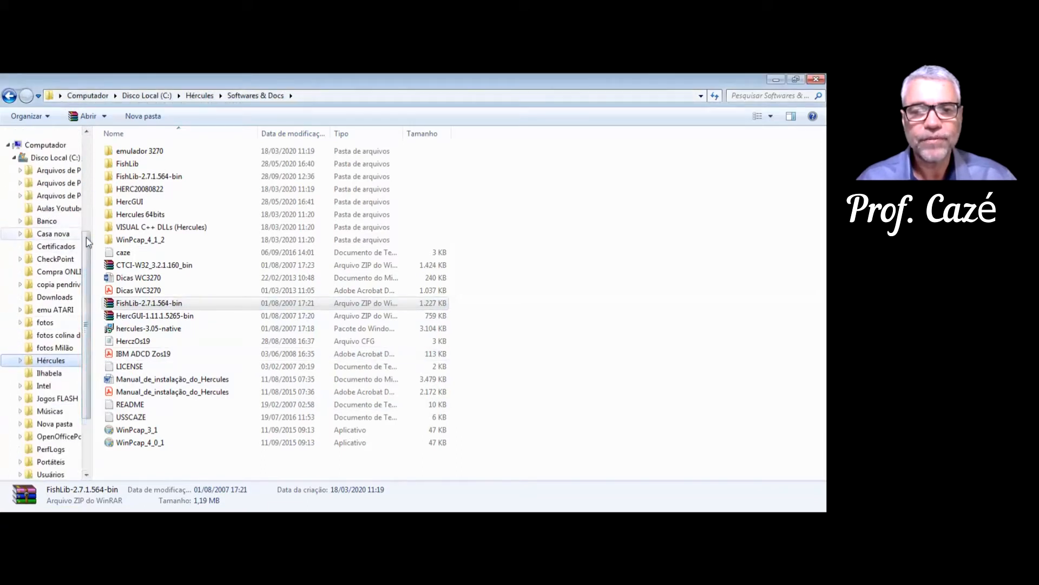
drag(91, 221, 230, 221)
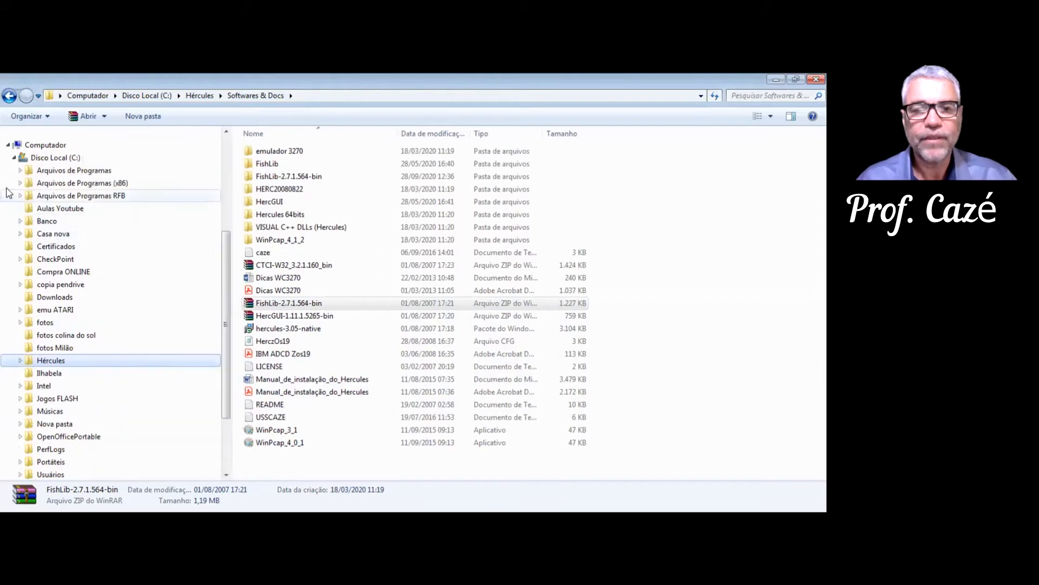
click(20, 184)
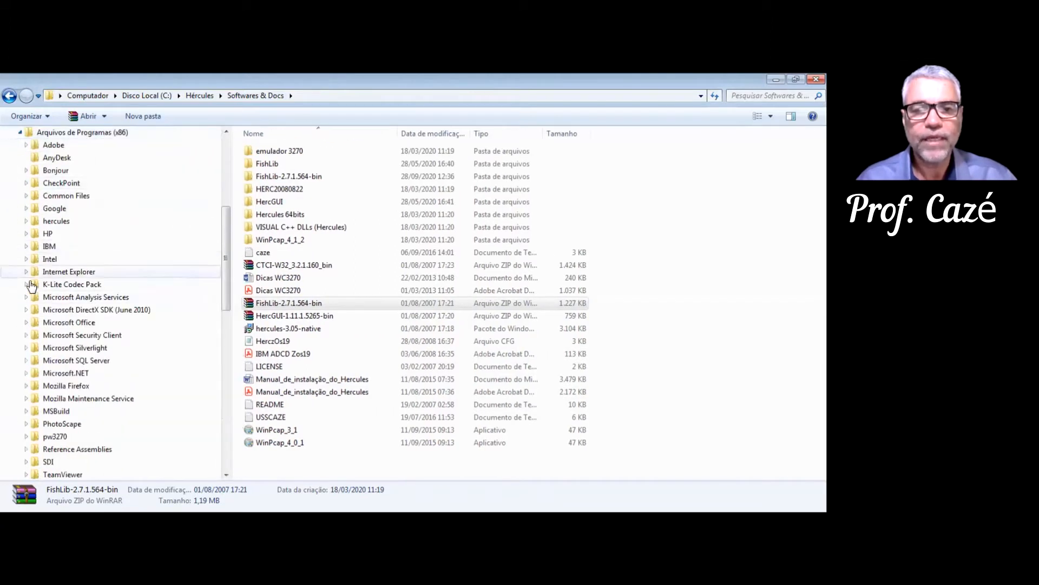
click(26, 222)
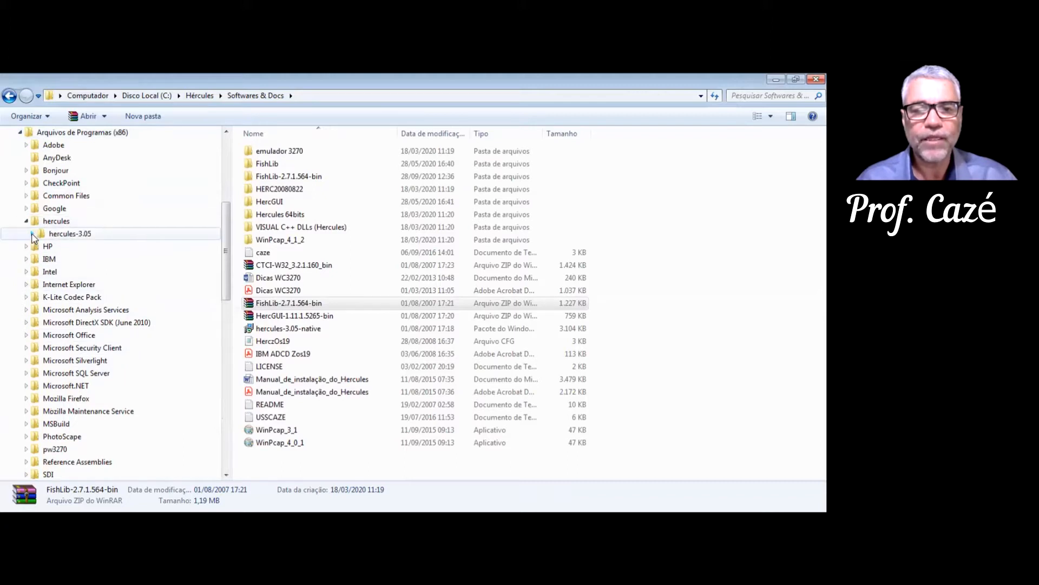
click(32, 234)
click(75, 235)
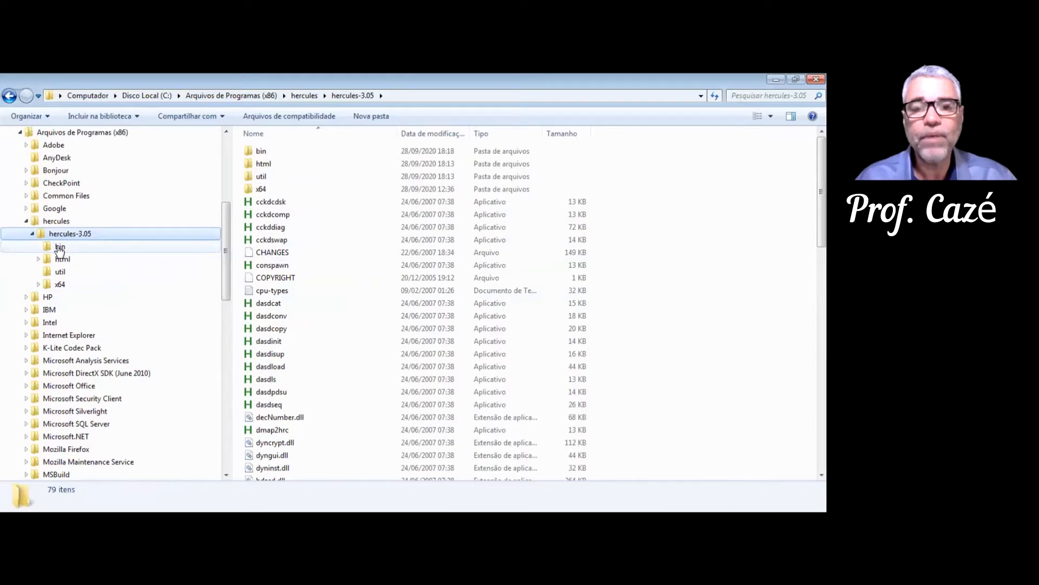
- Move the four FishLib32 DLL files from the bin subfolder up into the hercules-3.05 folder
click(59, 248)
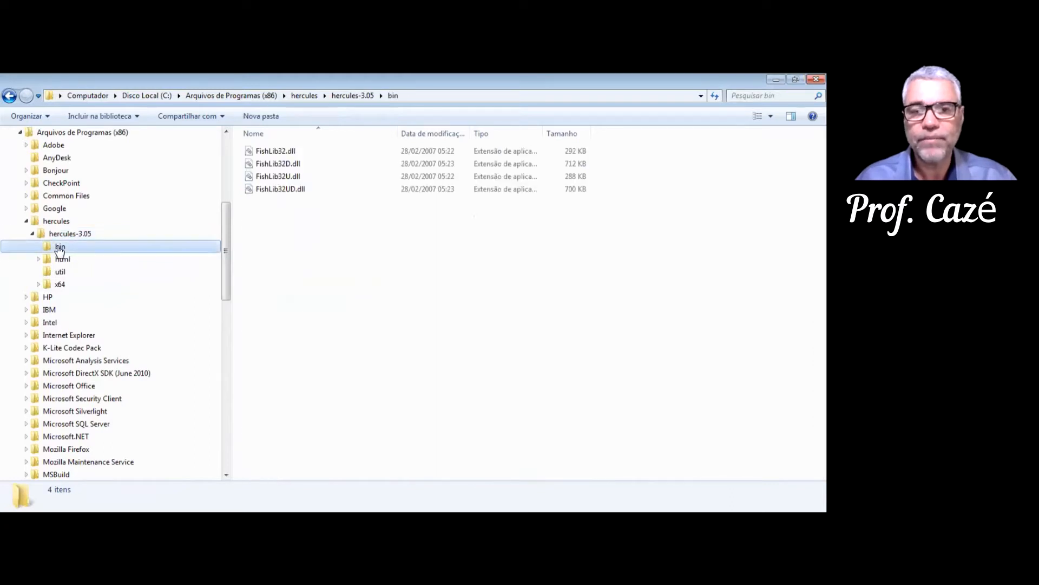
click(269, 152)
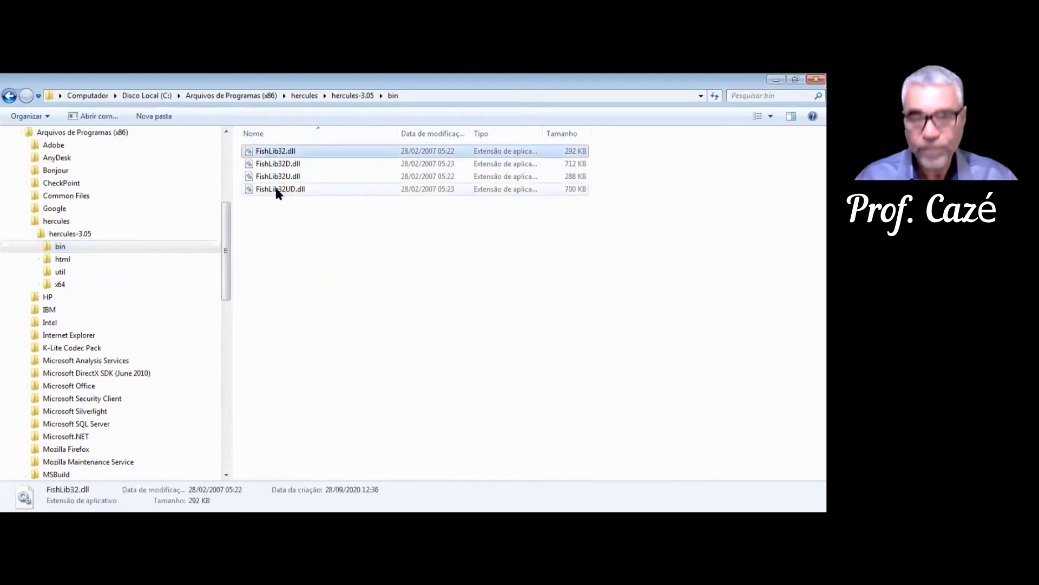
shift+click(276, 189)
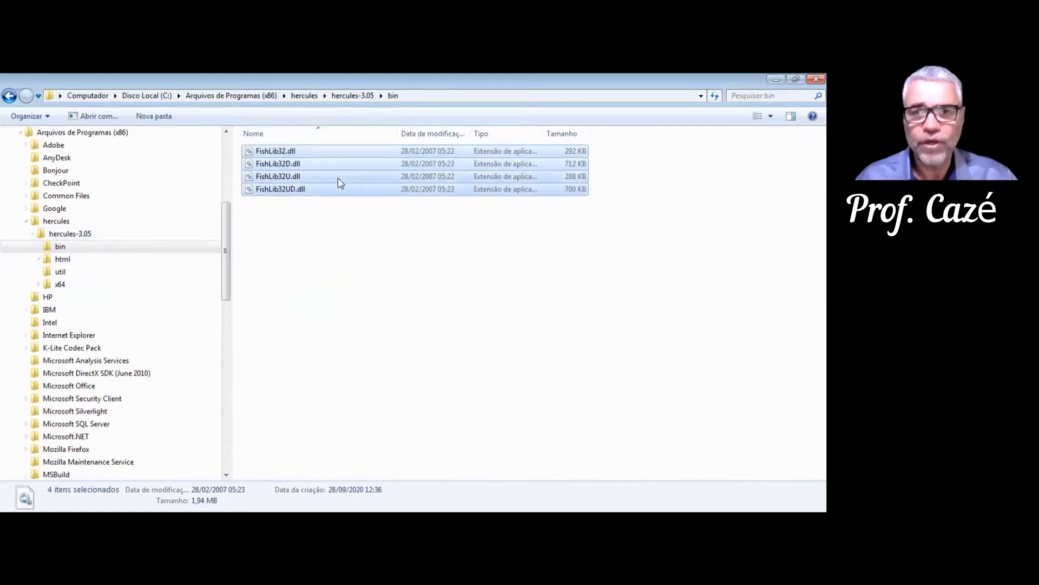
mouse_move(339, 179)
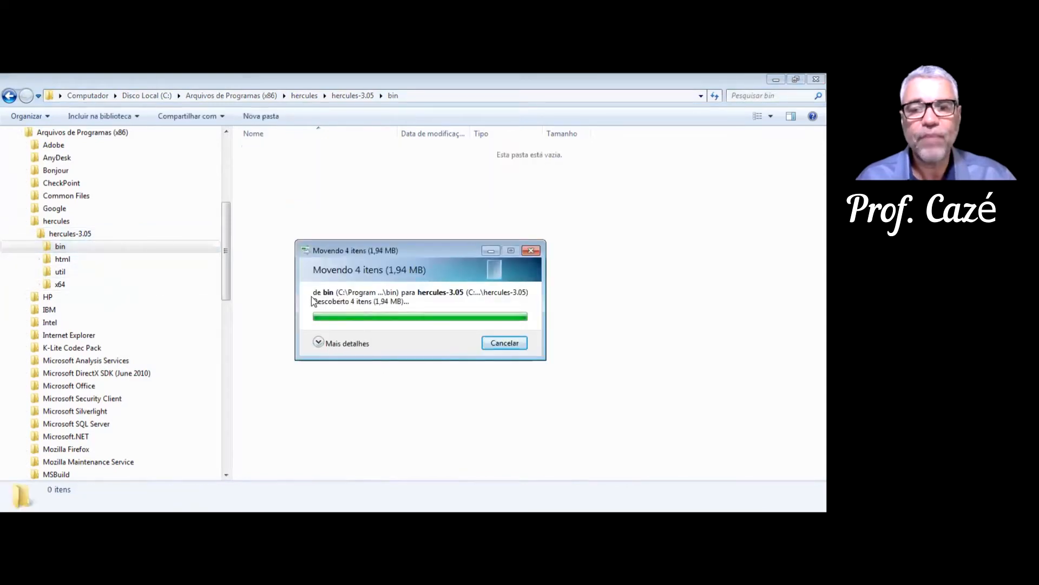
- Examine the contents of the hercules-3.05 folder for the moved FishLib DLL files
click(68, 234)
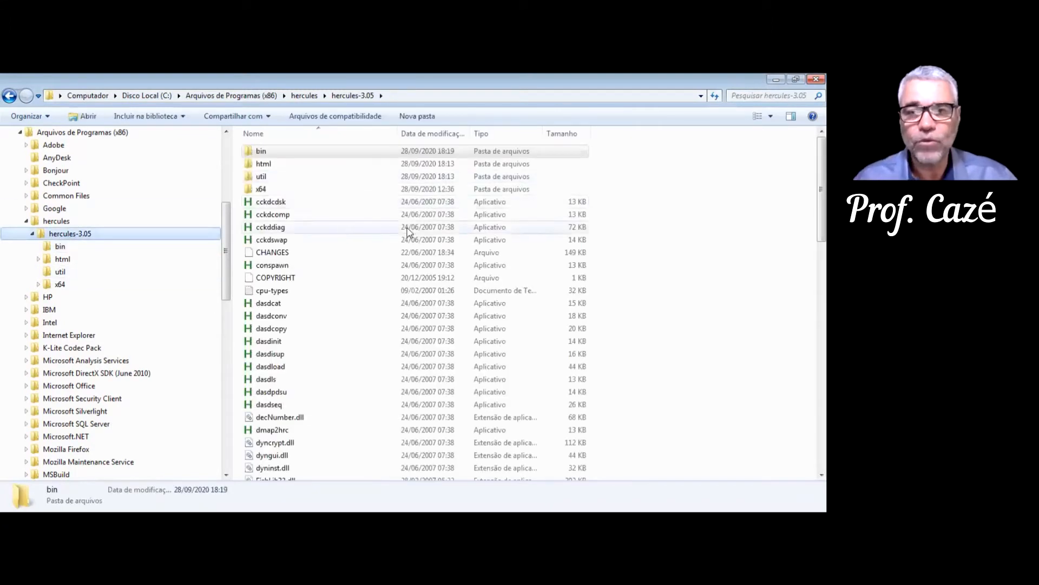
scroll(407, 232, down, 4)
scroll(409, 232, up, 3)
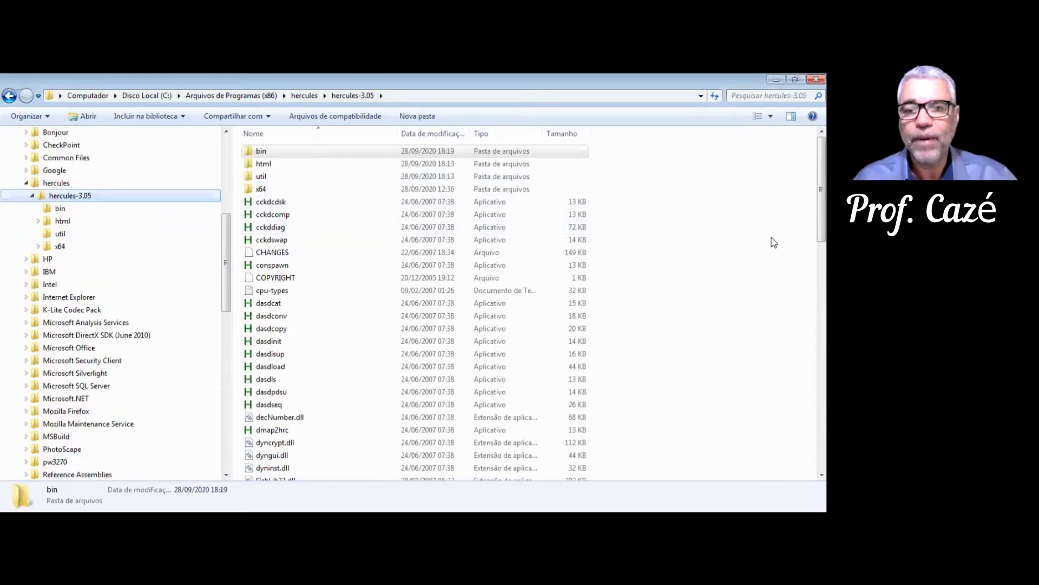
scroll(696, 216, down, 17)
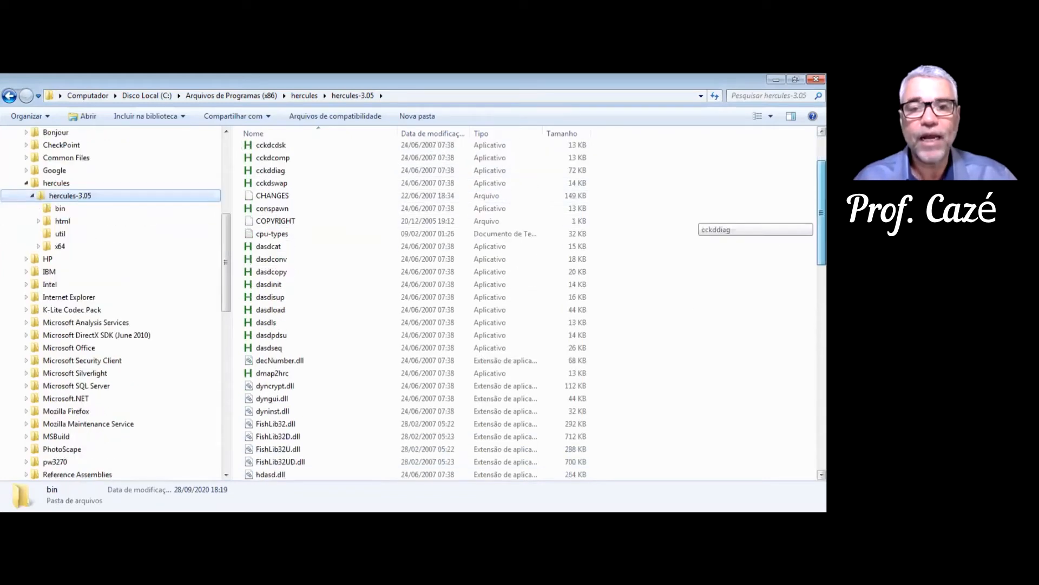
scroll(696, 216, down, 1)
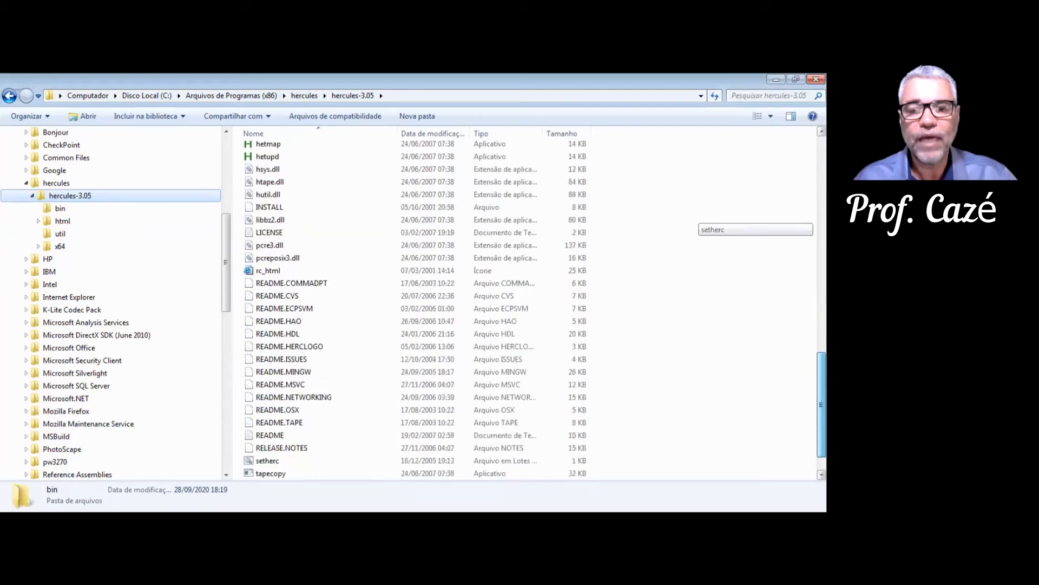
scroll(803, 357, up, 15)
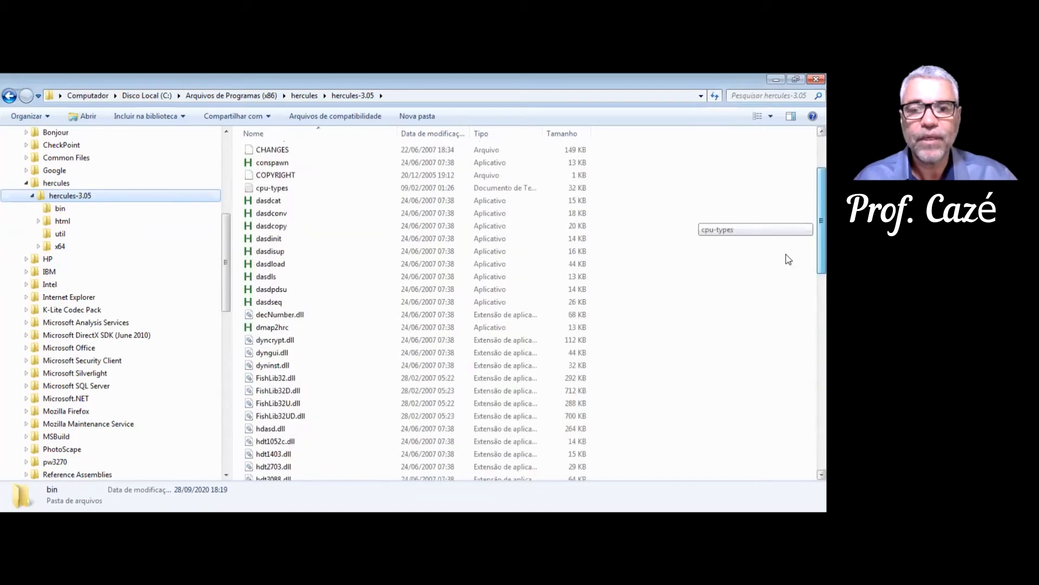
drag(822, 217, 822, 190)
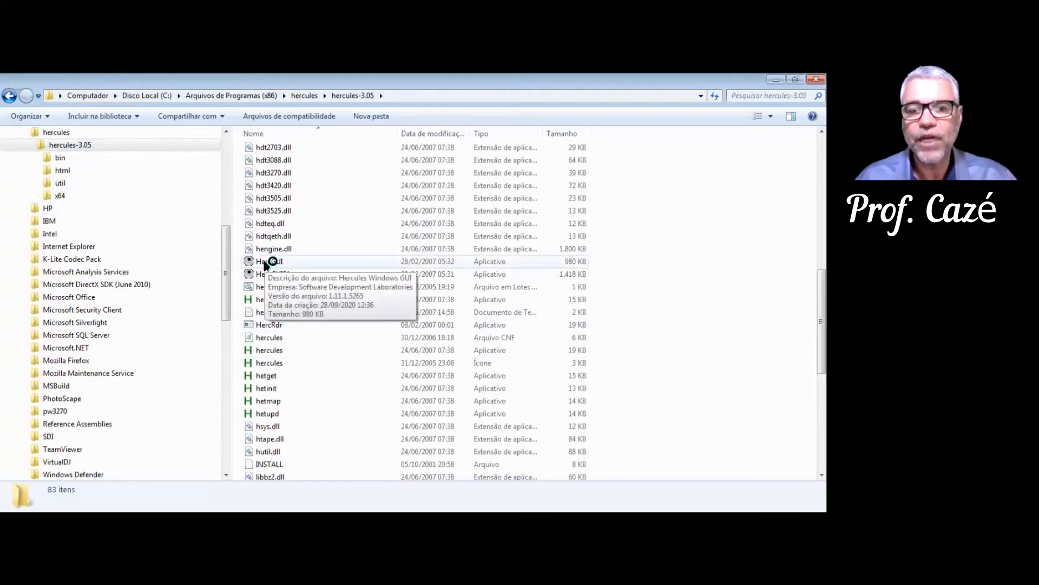
- Launch HercGUI from the hercules-3.05 folder and set its four address dials to 0A80
click(287, 264)
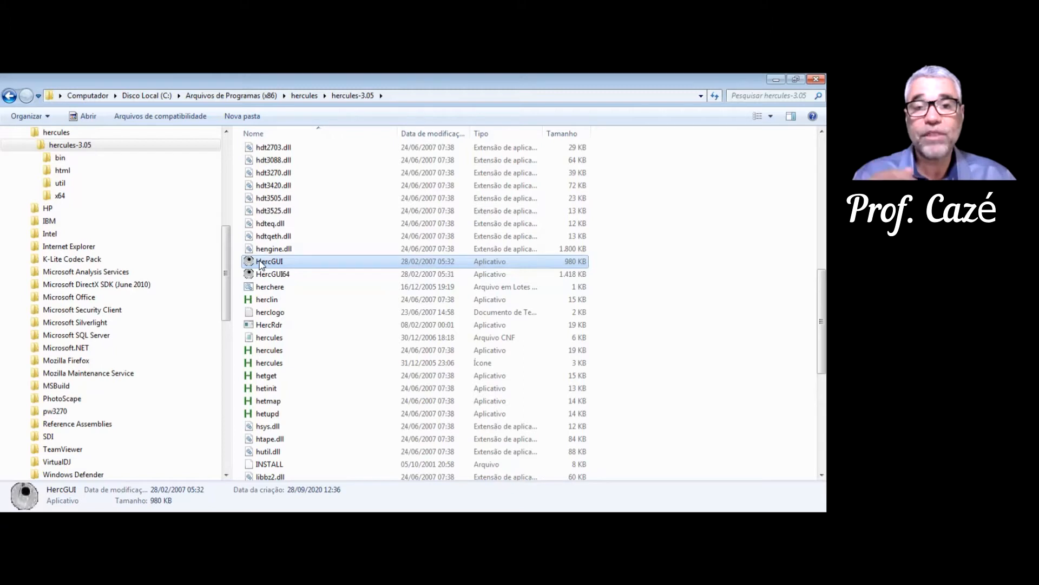
mouse_move(262, 264)
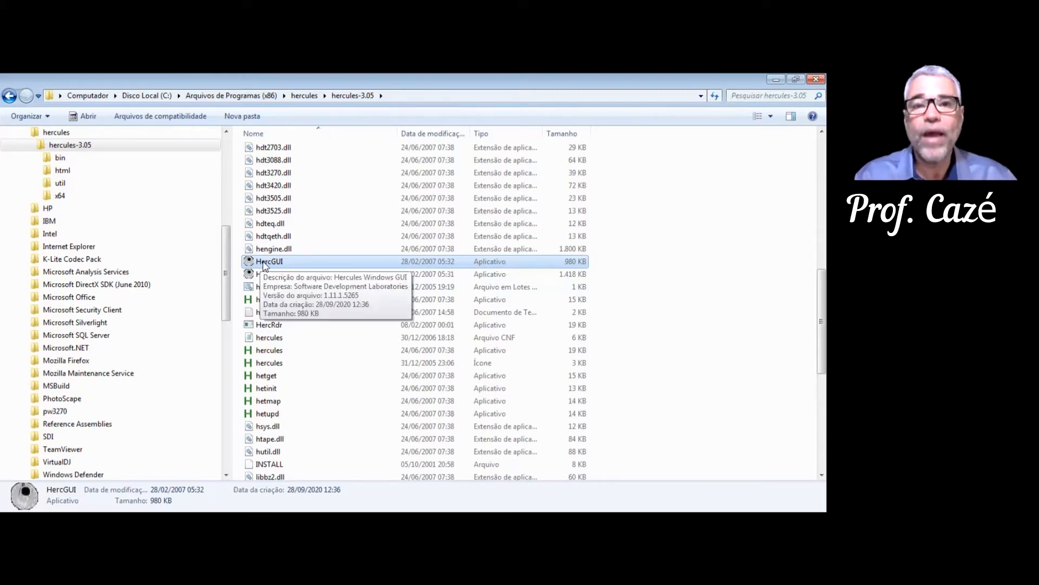
double_click(264, 263)
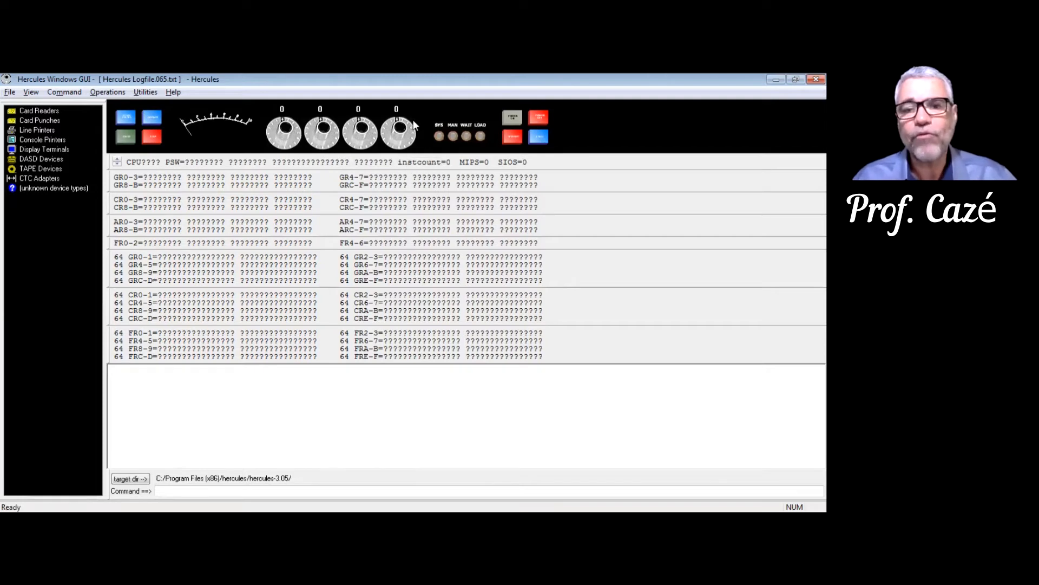
click(337, 134)
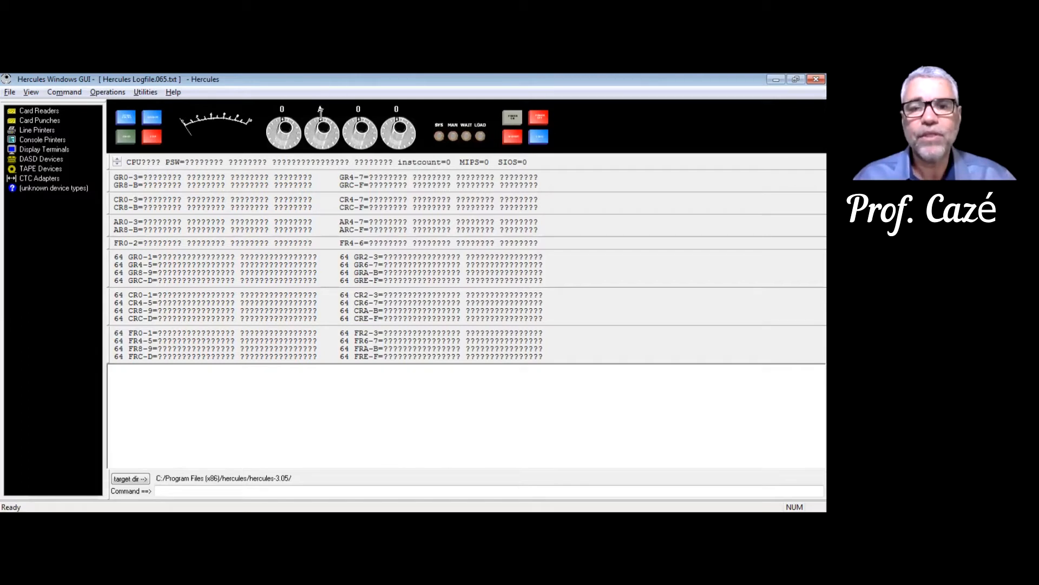
click(373, 138)
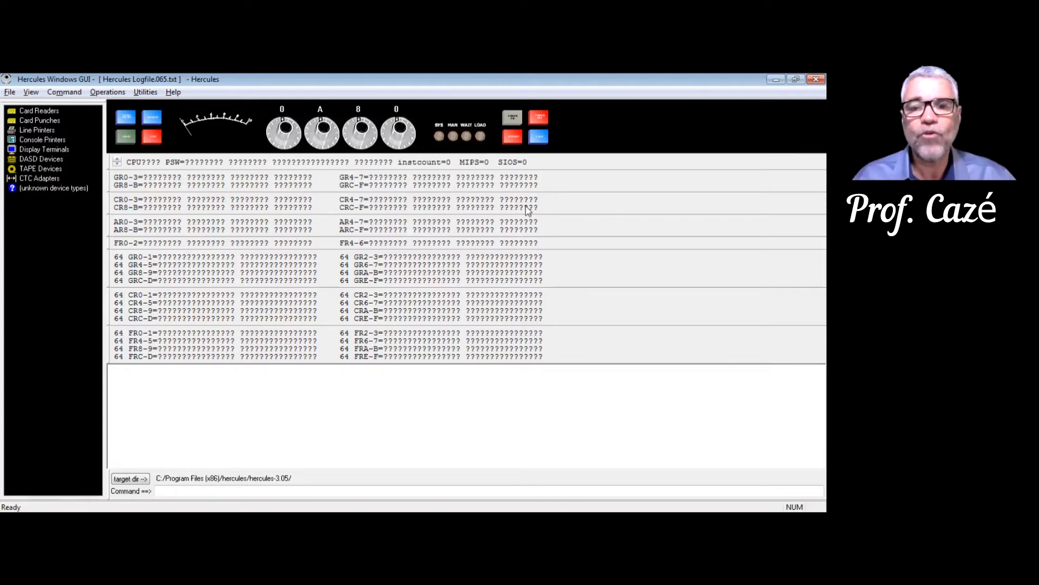
- Hide the 64-bit Floating Point, Control and General Registers bars
click(31, 92)
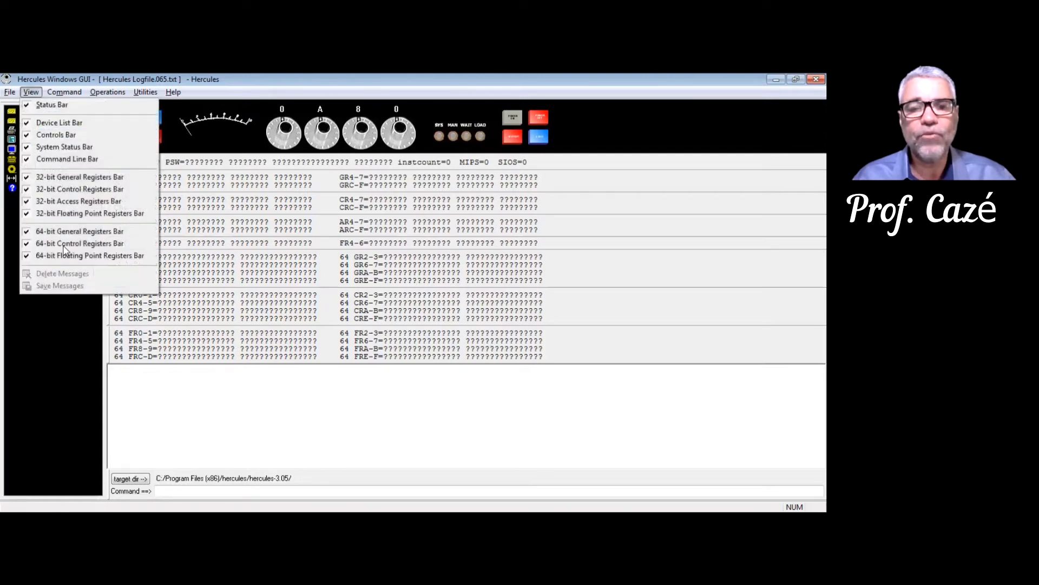
click(64, 256)
click(37, 94)
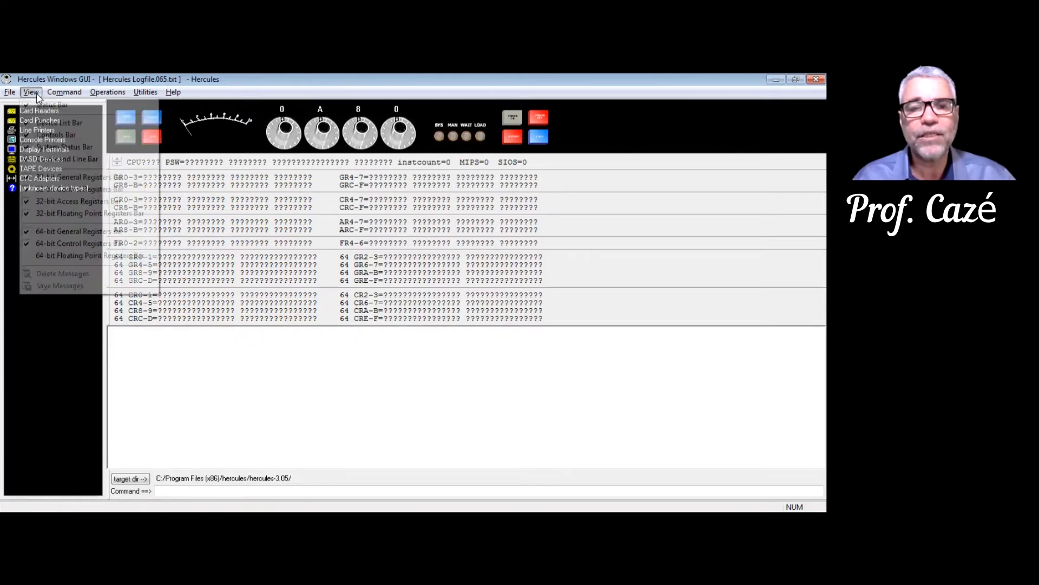
click(62, 244)
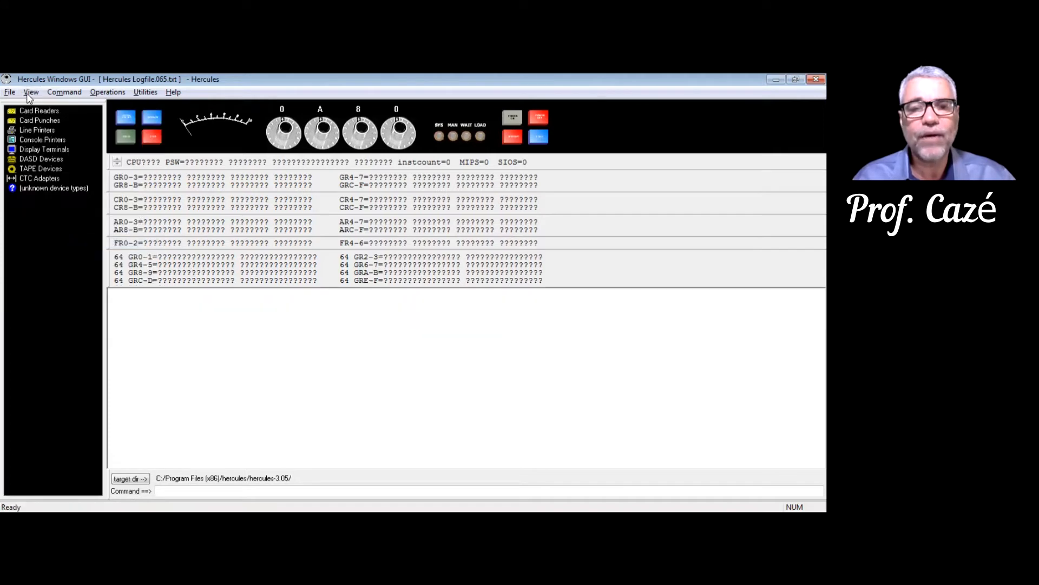
click(31, 92)
click(61, 232)
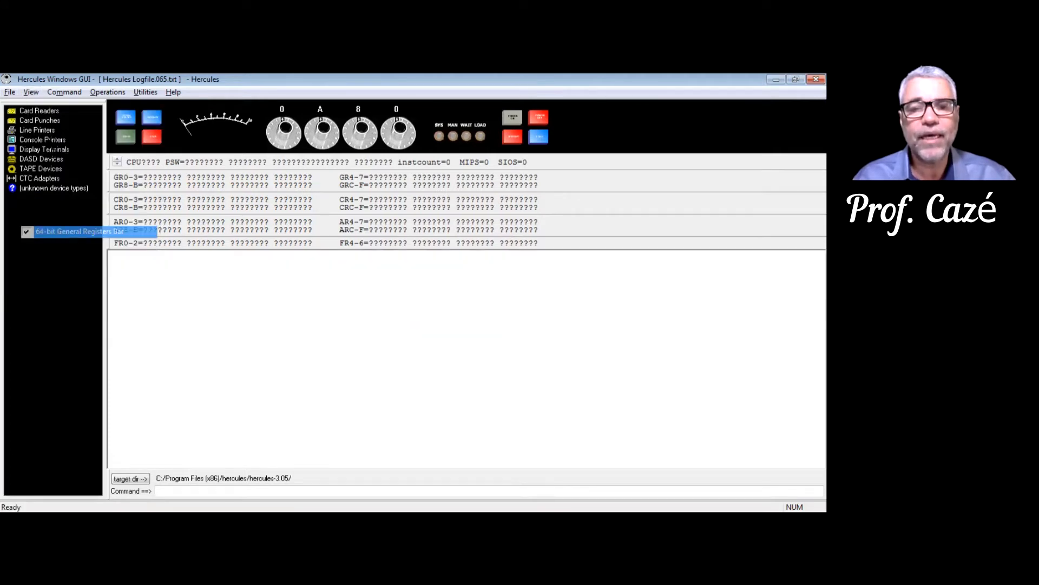
- Hide the 32-bit Floating Point, Access, Control and General Registers bars
click(30, 92)
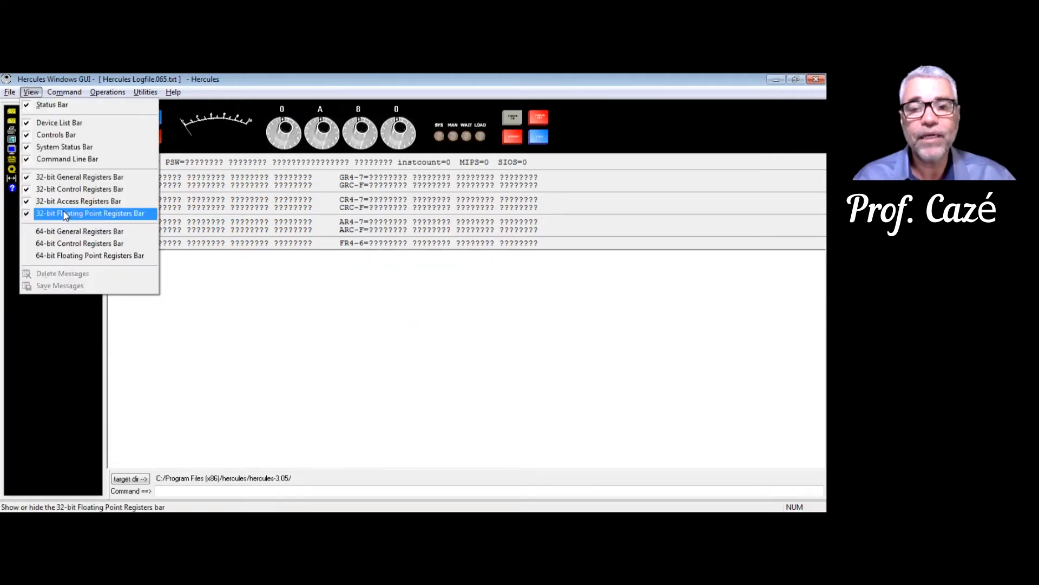
click(64, 214)
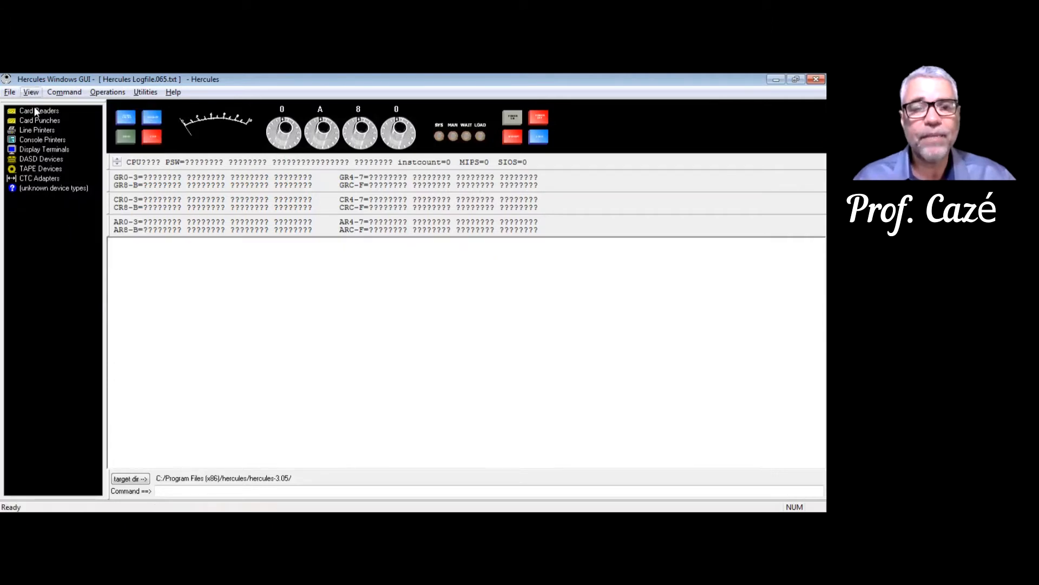
key(alt+v)
key(Down)
key(Down)
key(Down)
key(Down)
key(Down)
key(Down)
key(Down)
key(Return)
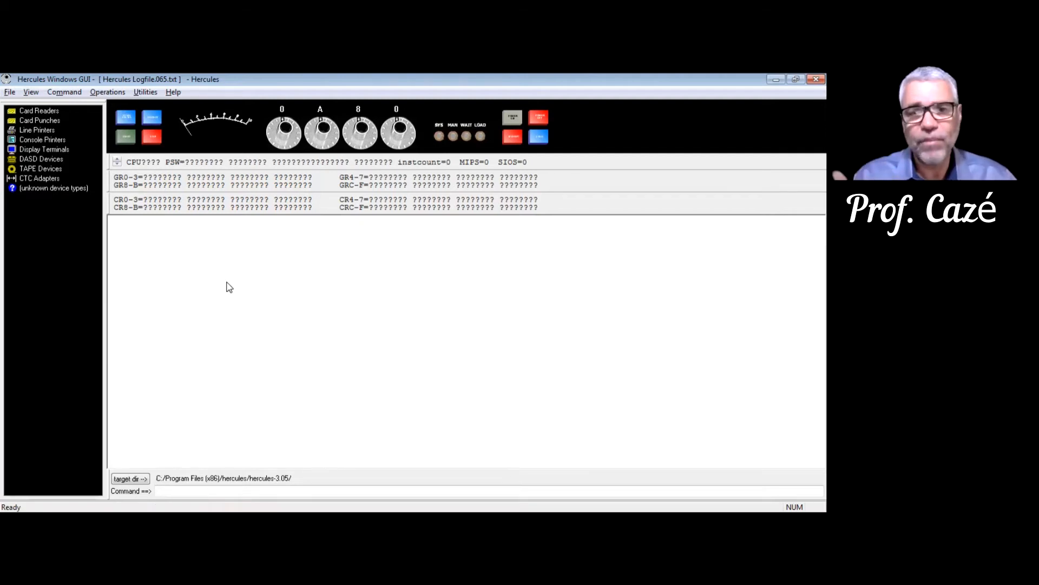
click(31, 92)
click(56, 190)
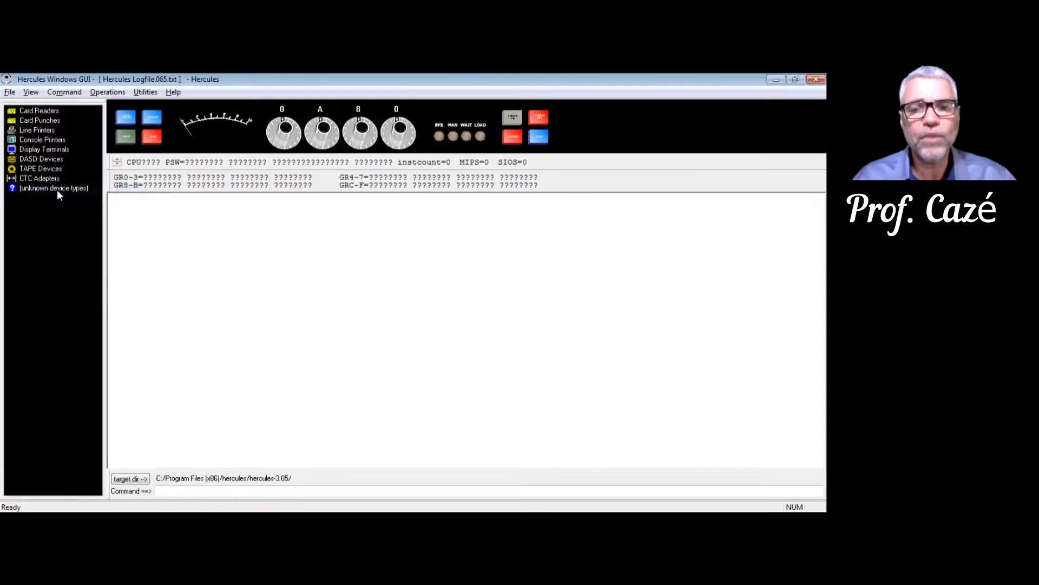
click(31, 92)
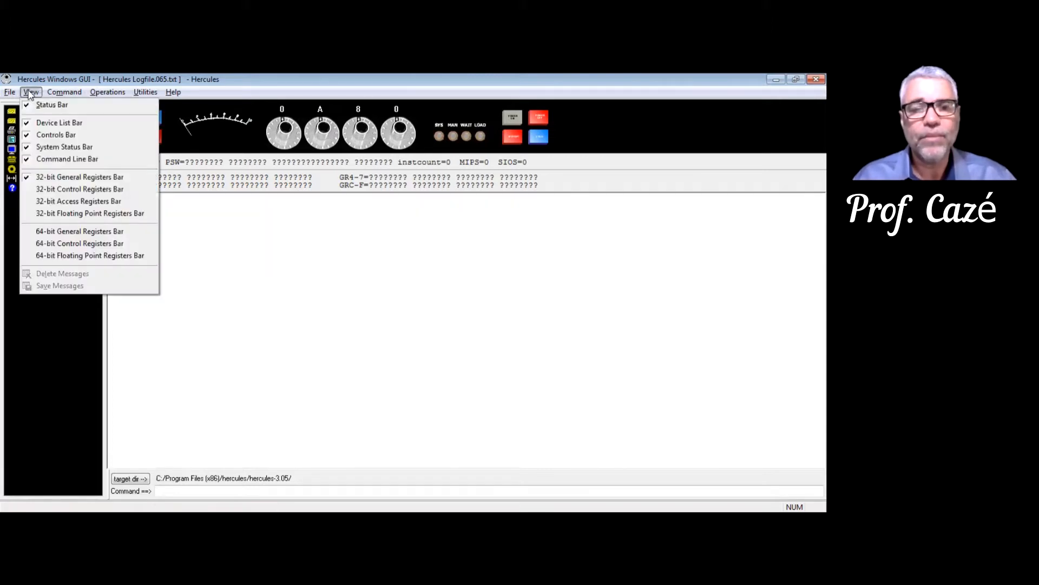
click(48, 179)
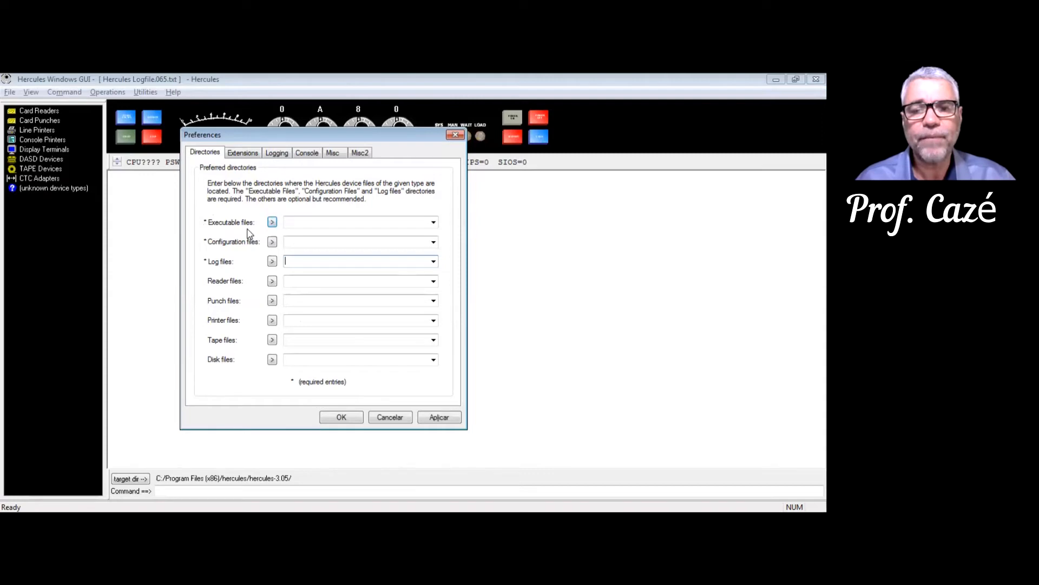
- Set the preferred directory for executable files to C:/Program Files (x86)/hercules/hercules-3.05/
click(273, 223)
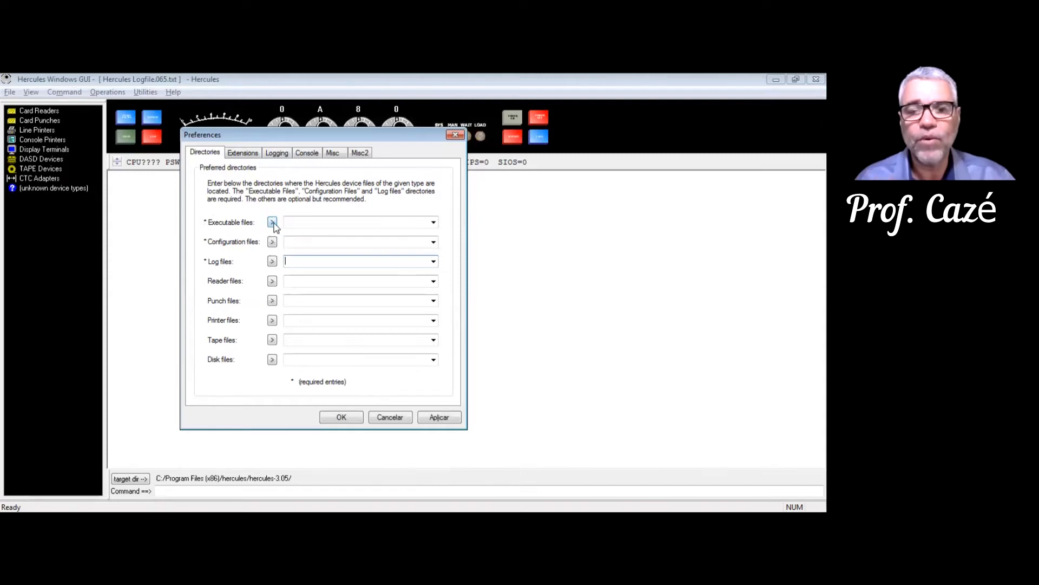
click(273, 223)
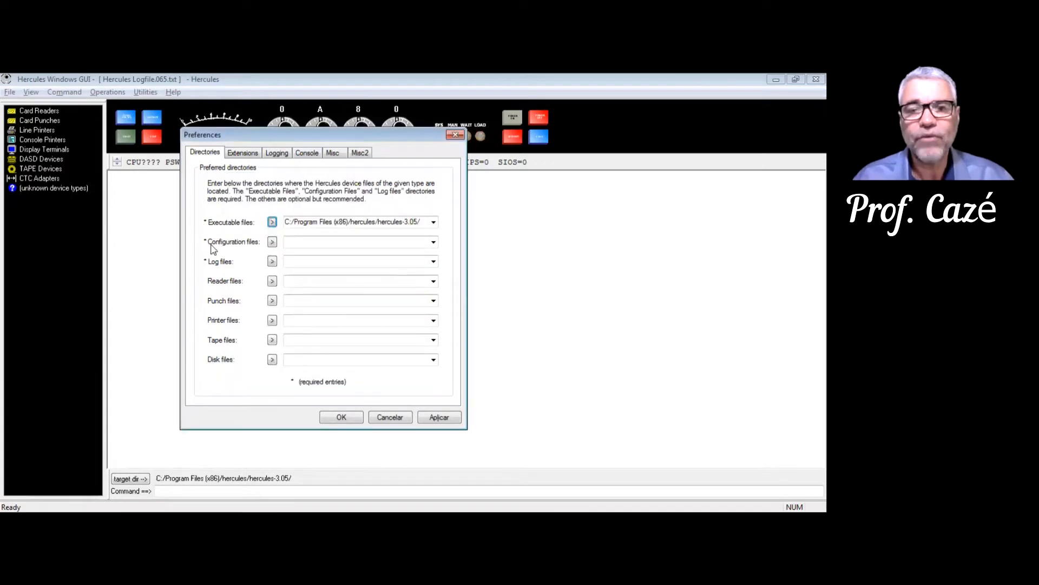
- Set the preferred directory for configuration files to C:/Hércules/Config/
click(273, 243)
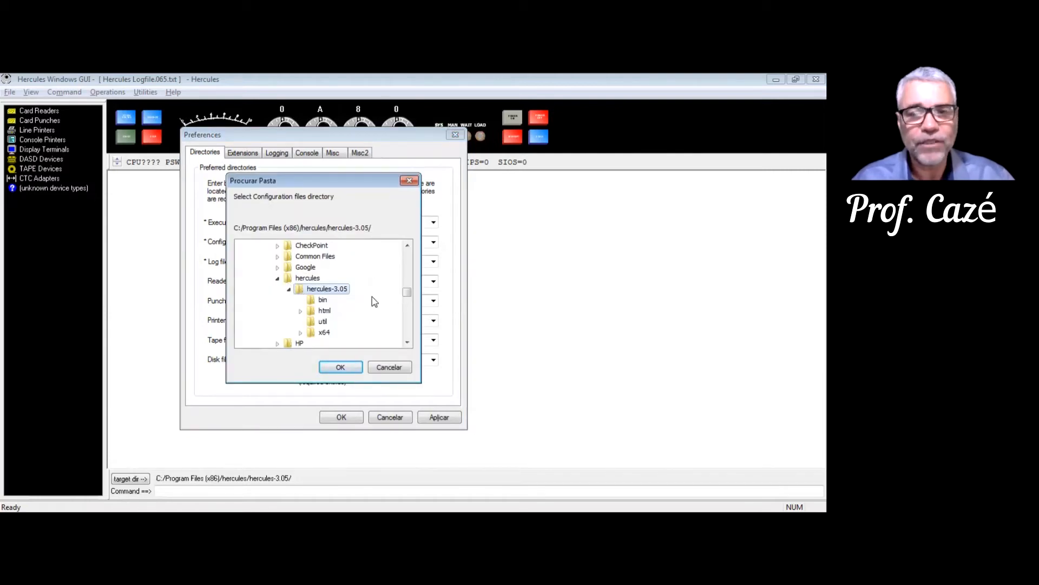
drag(407, 291, 408, 331)
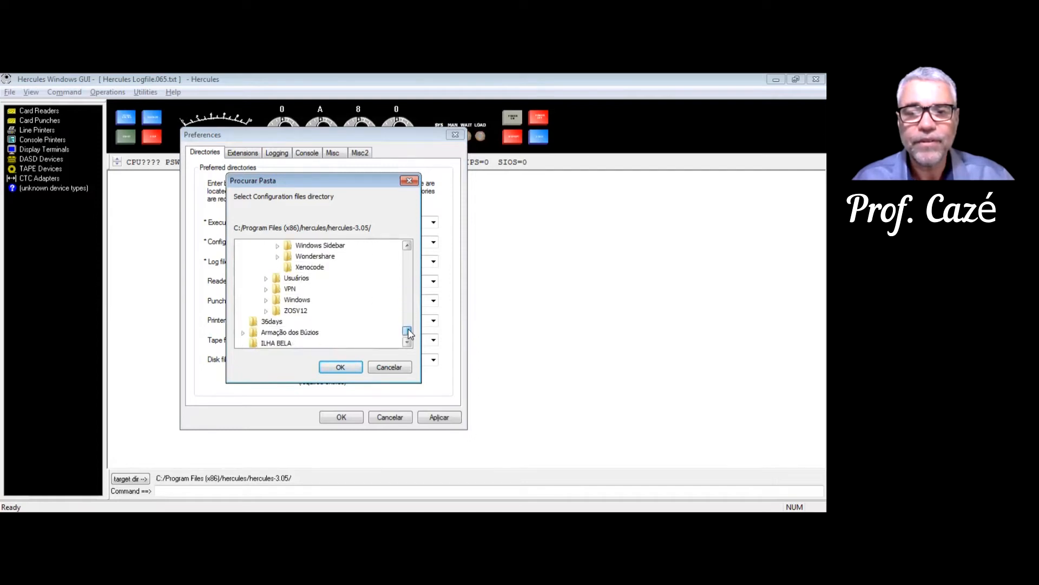
click(265, 311)
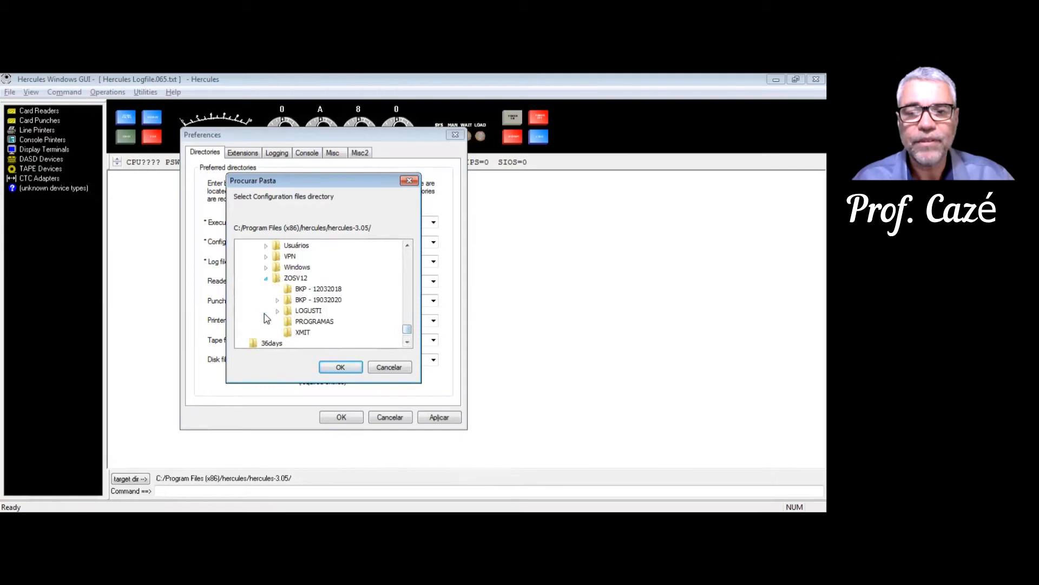
click(267, 279)
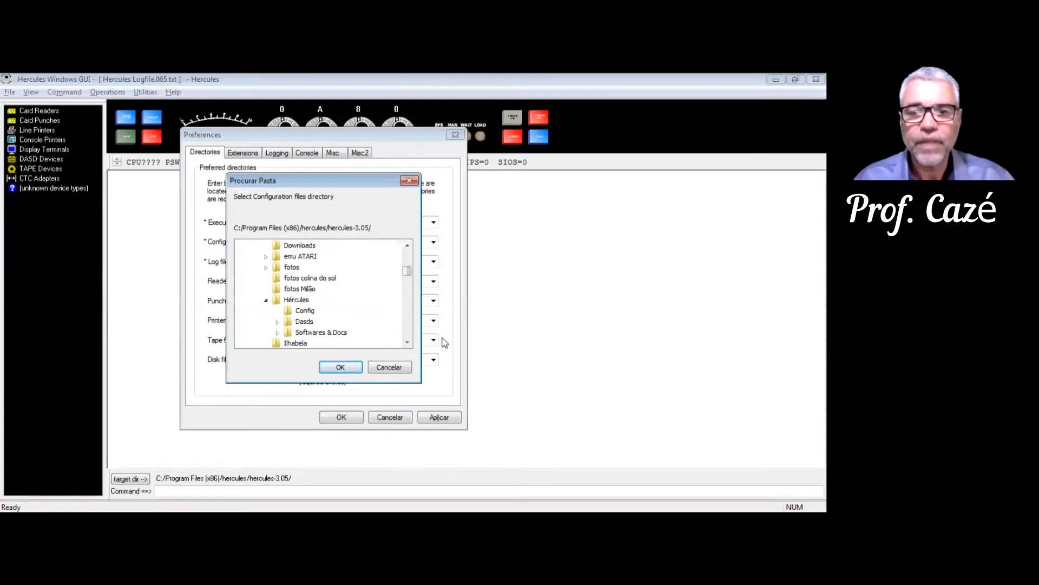
click(407, 342)
click(407, 342)
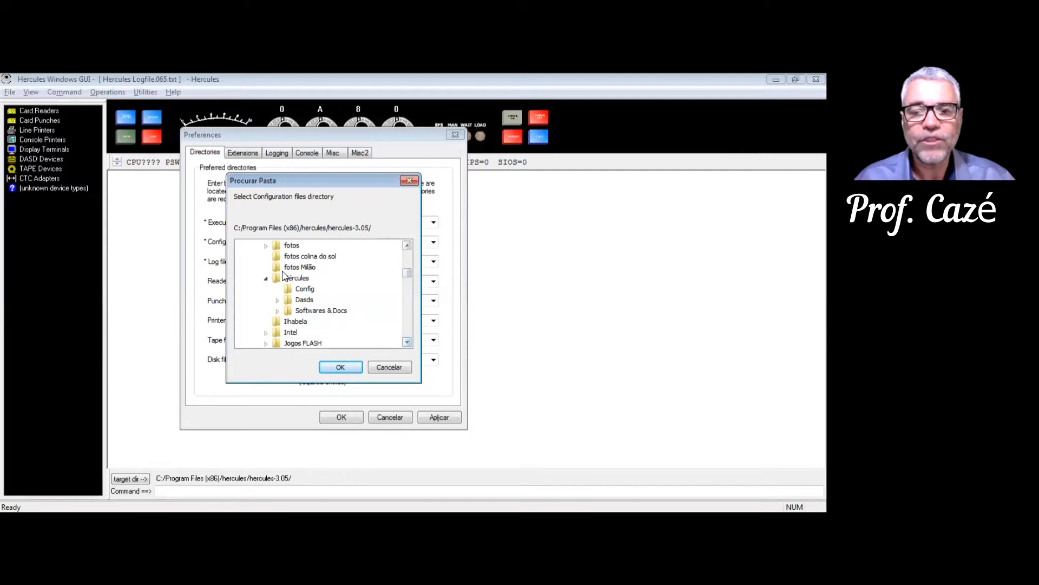
click(305, 290)
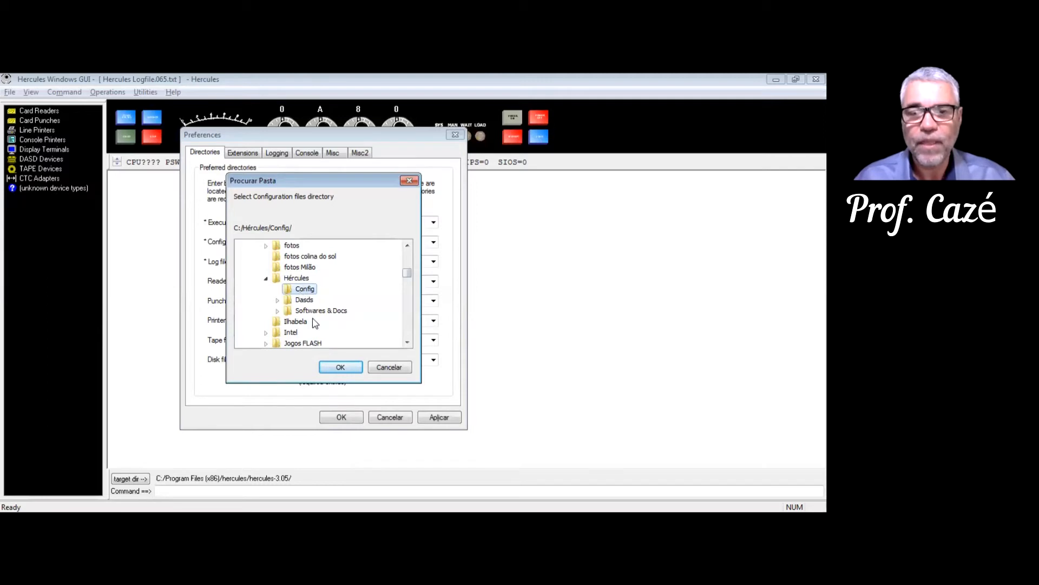
click(339, 367)
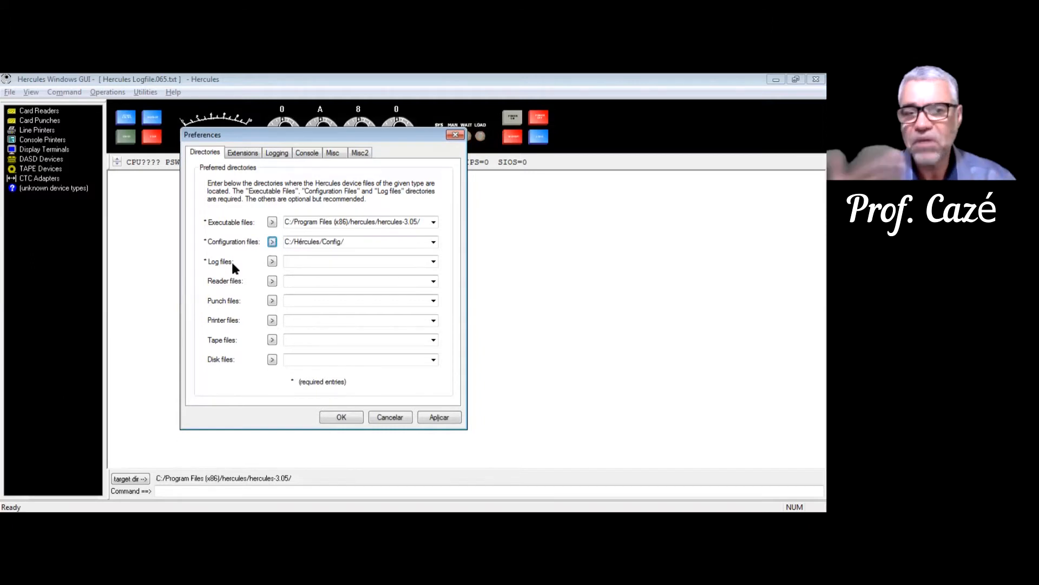
- Set the preferred directory for log files to C:/Program Files (x86)/hercules/hercules-3.05/ and save the preferences
click(273, 262)
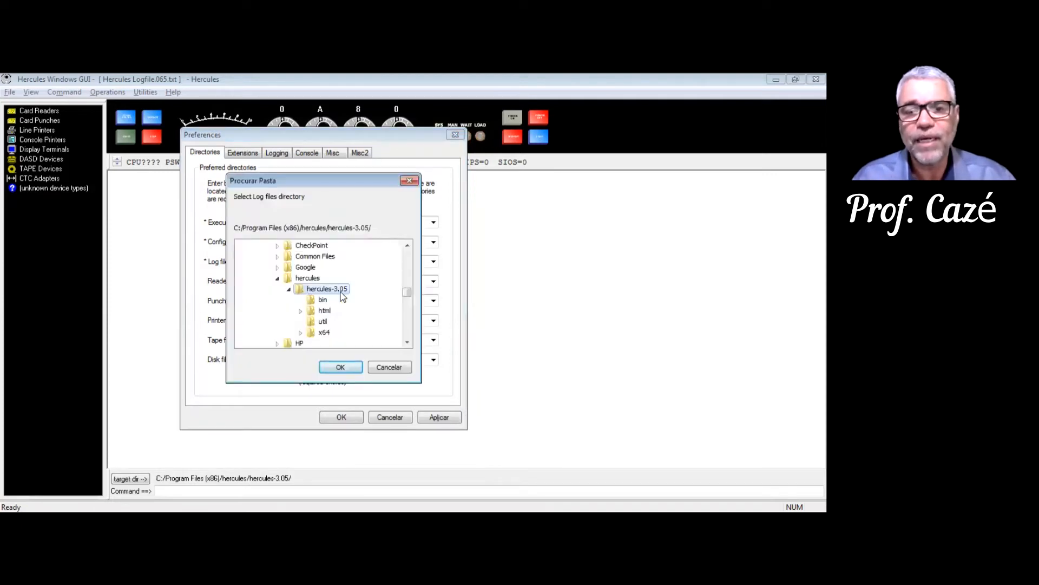
click(341, 367)
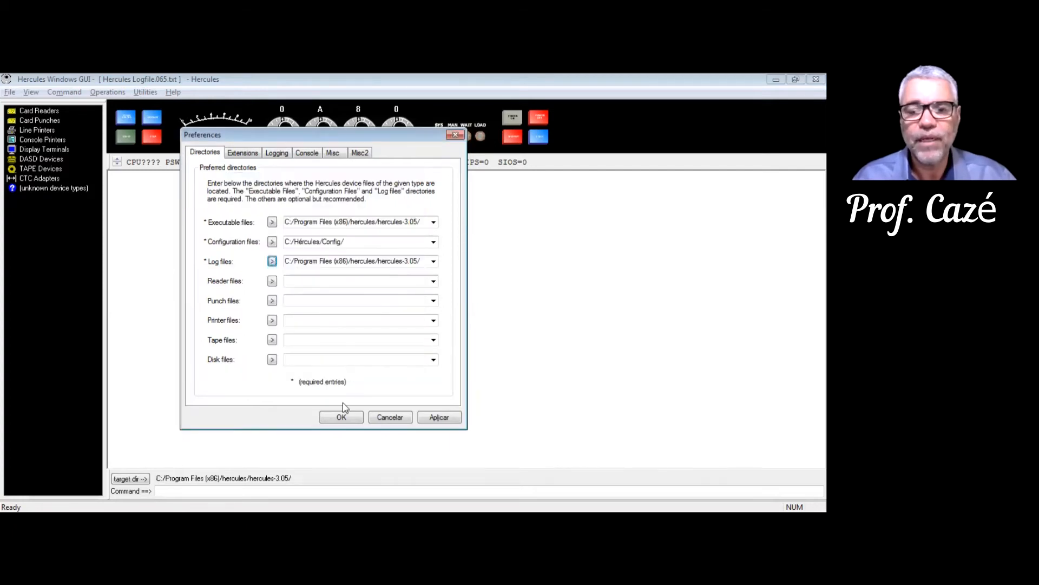
click(341, 417)
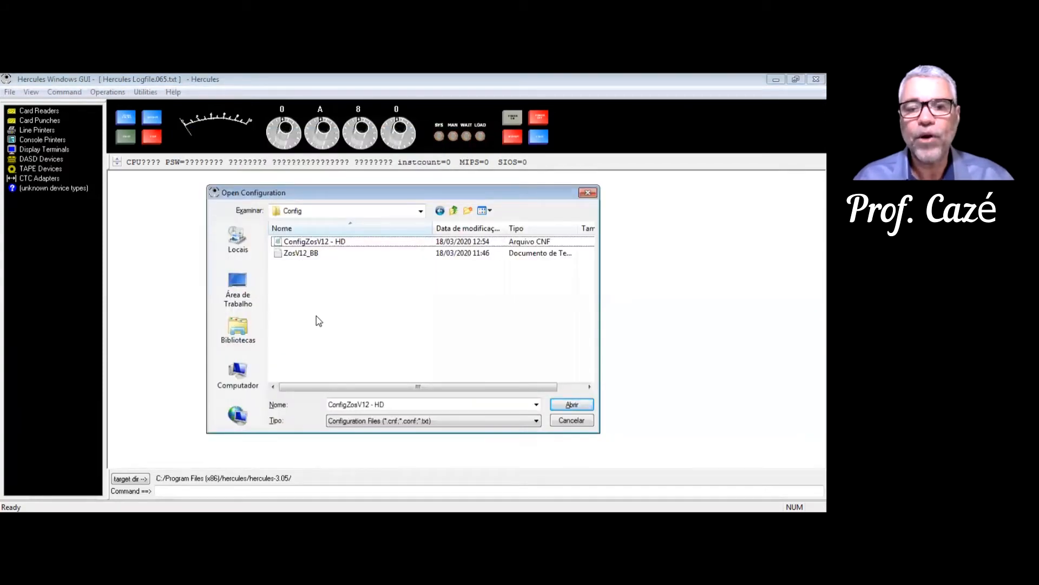
- Open the ZosV12_BB configuration with its settings as given and power on Hercules, acknowledging unrestricted mode for licensed operating systems
click(296, 255)
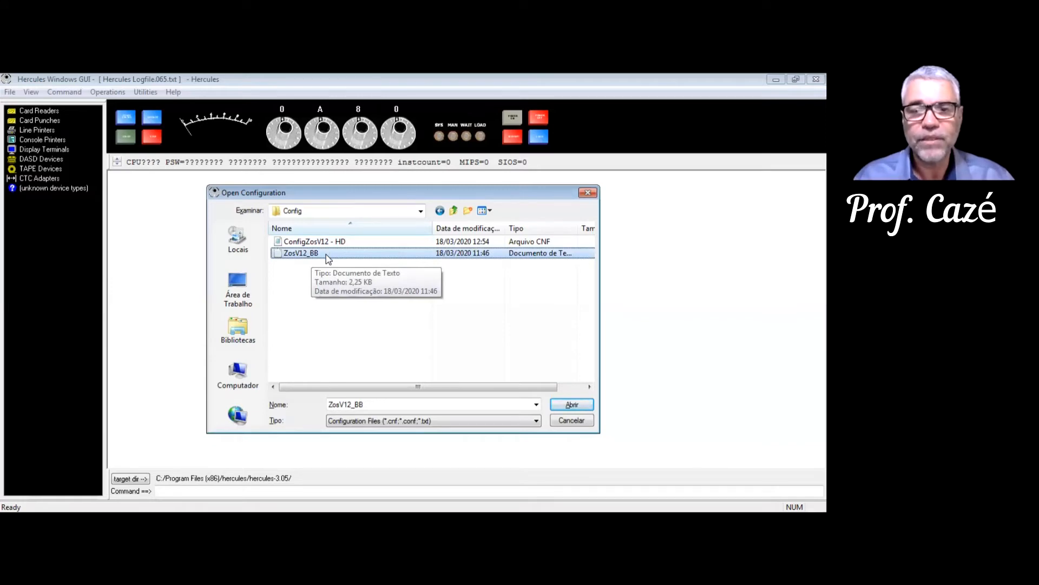
click(573, 405)
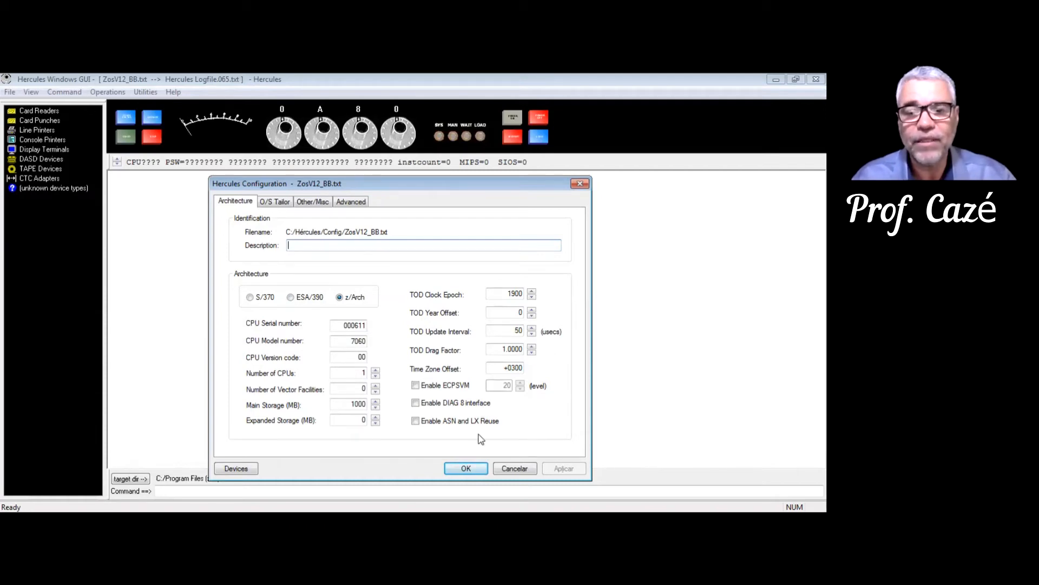
click(457, 470)
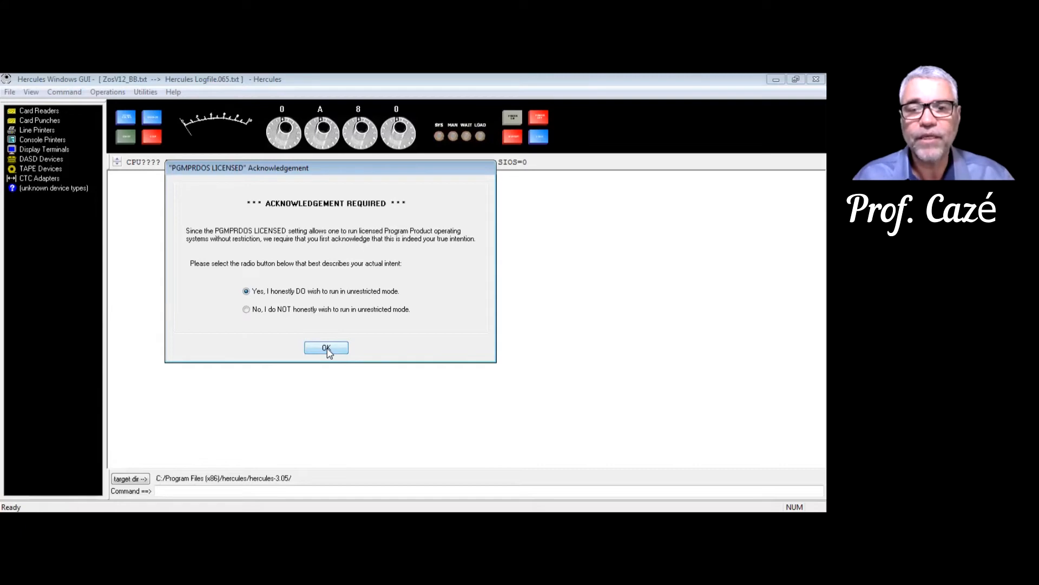
key(Return)
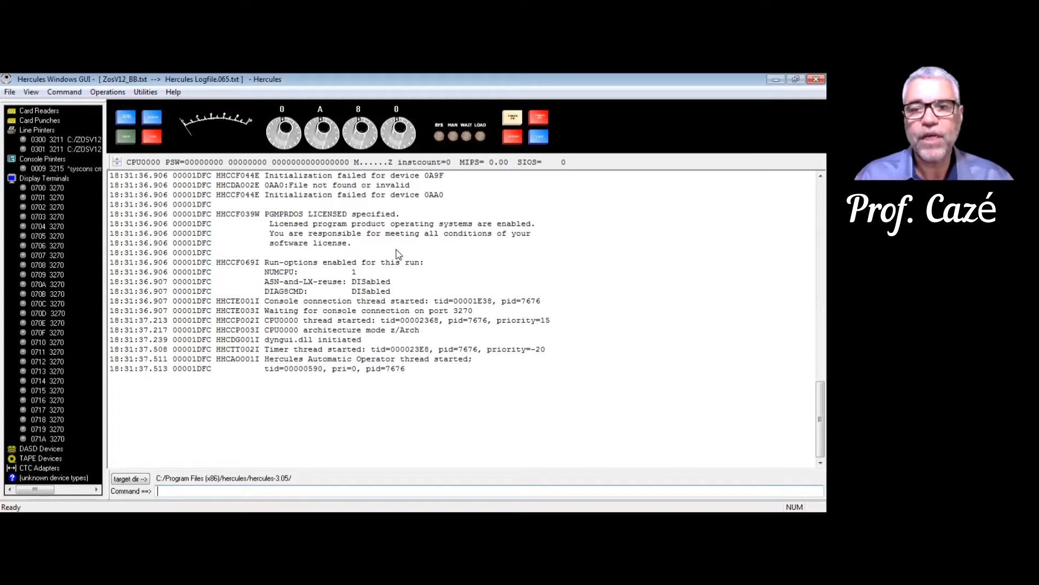
click(538, 138)
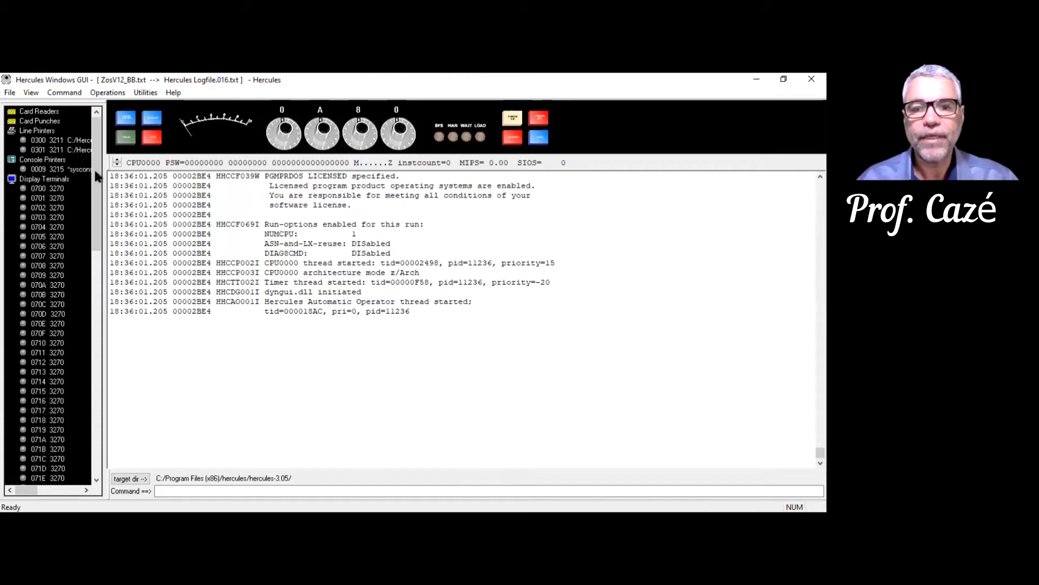
- Look through the configured device list from the display terminals to the DASD devices and back
mouse_move(95, 207)
mouse_down()
mouse_move(105, 420)
mouse_move(95, 262)
mouse_move(105, 177)
mouse_move(103, 209)
mouse_up()
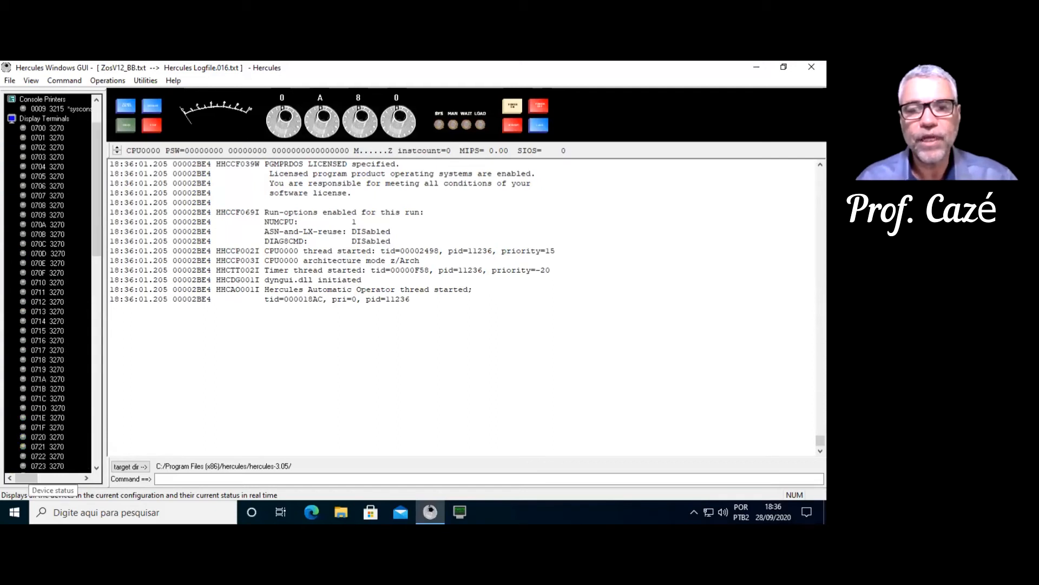
drag(95, 165, 103, 379)
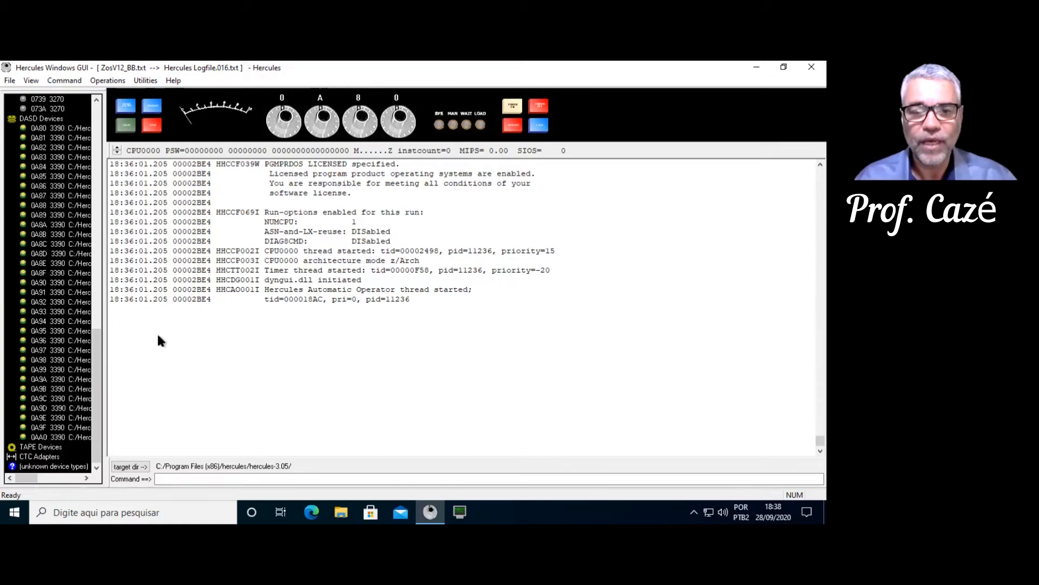
drag(98, 372, 101, 147)
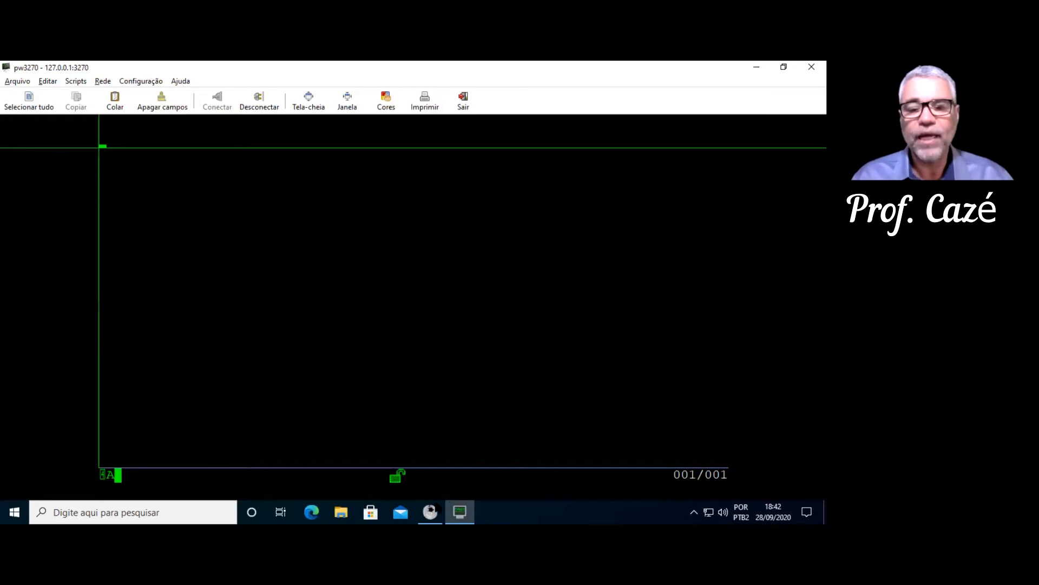
- Switch from the pw3270 terminal to Hercules, IPL the configuration from device 0A80, and return to the pw3270 console
key(alt+Tab)
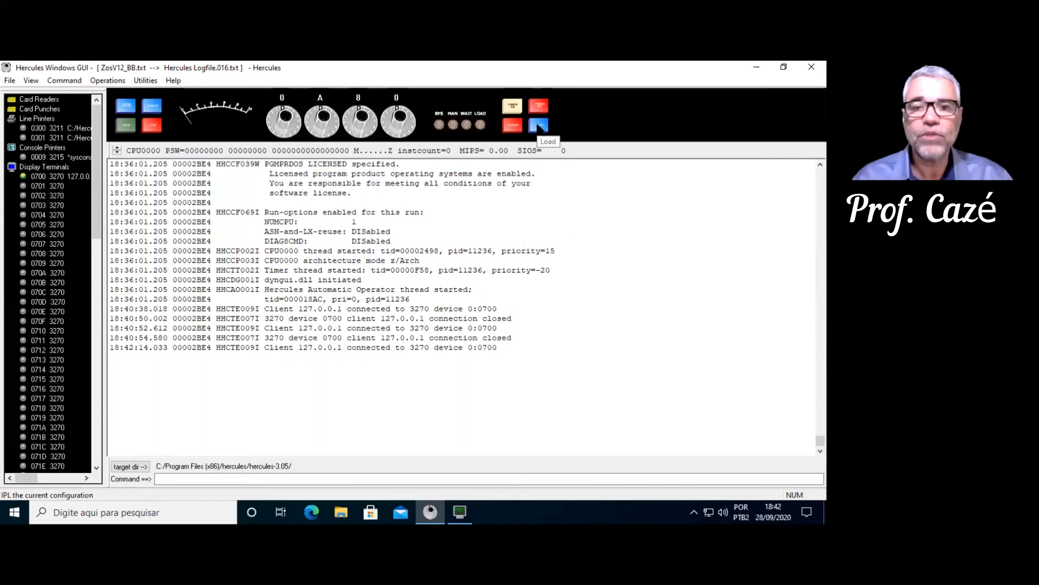
click(539, 126)
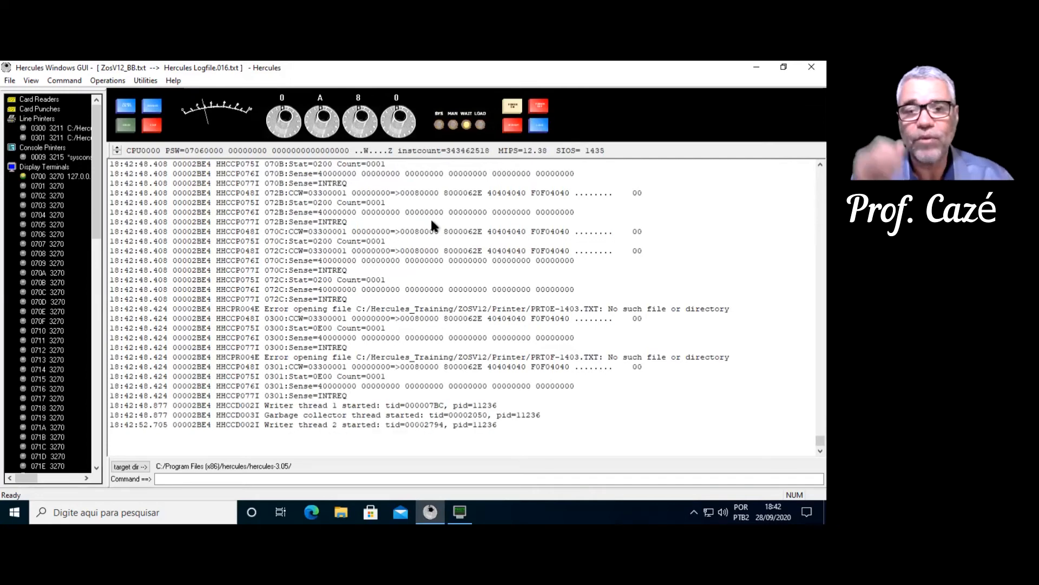
click(755, 67)
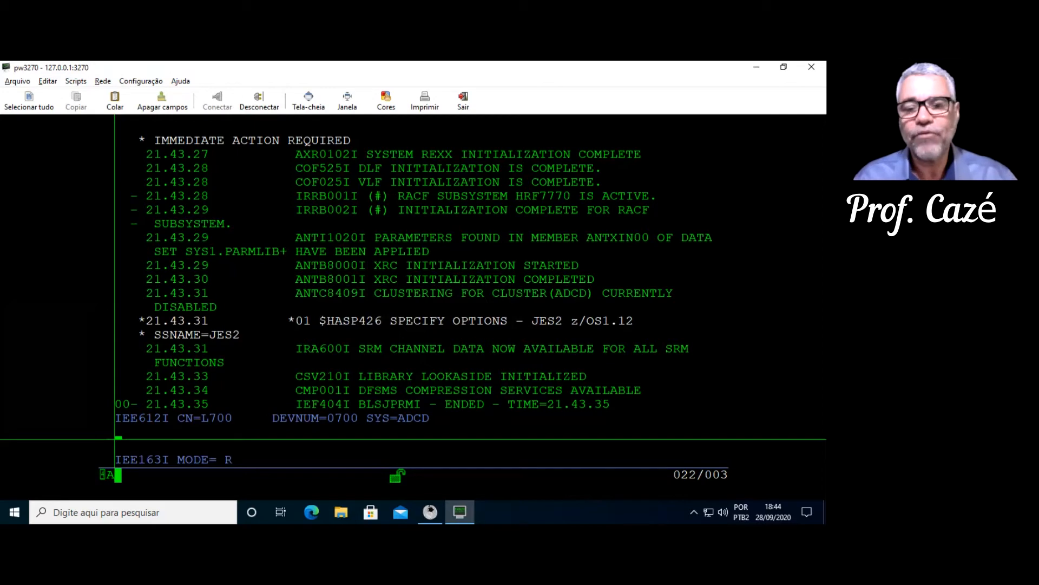
- Highlight JES2 in the $HASP426 SPECIFY OPTIONS message to examine which subsystem is requesting options
drag(534, 321, 563, 325)
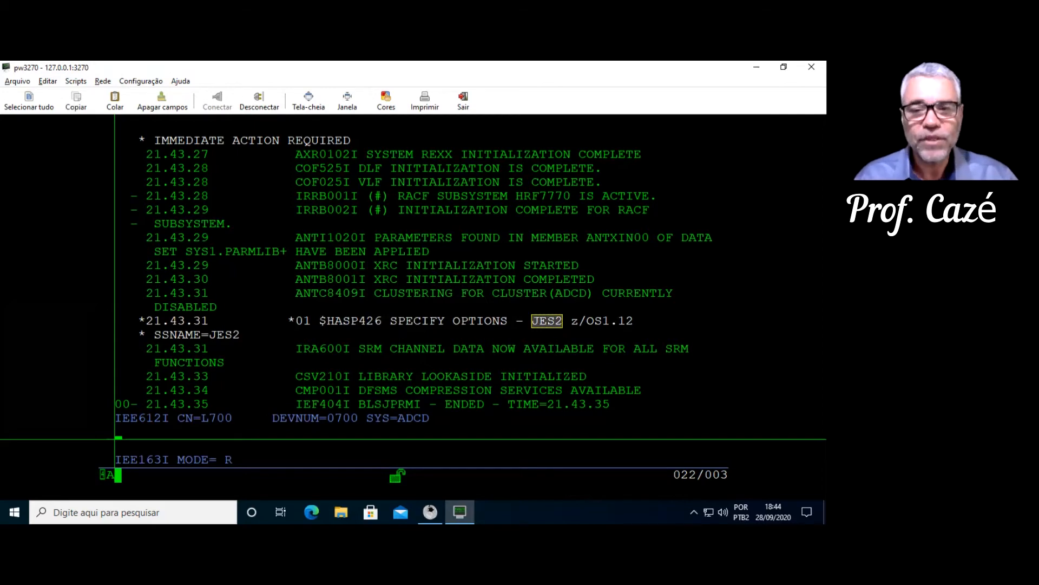
click(558, 336)
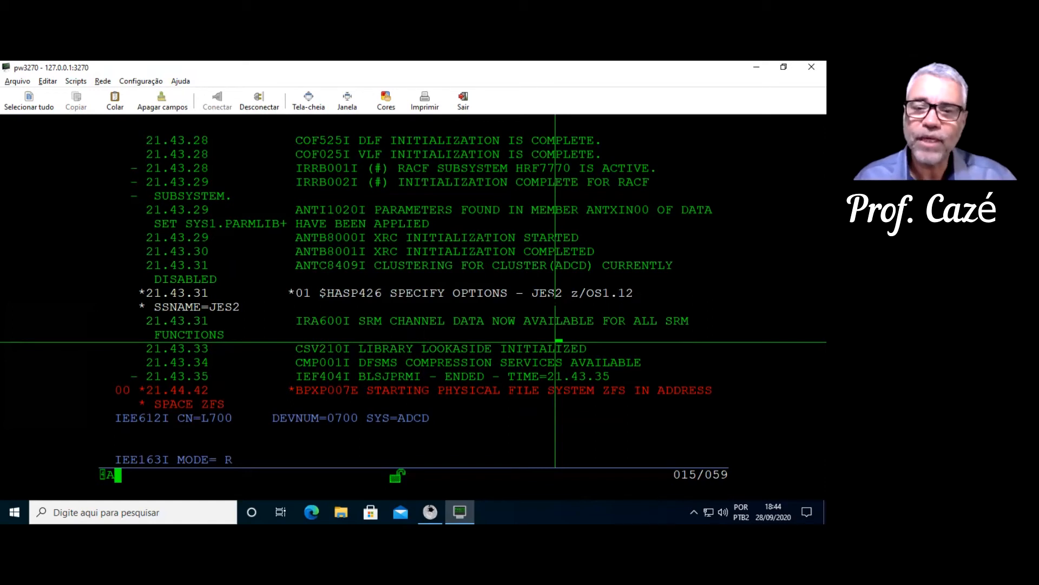
drag(534, 295, 563, 297)
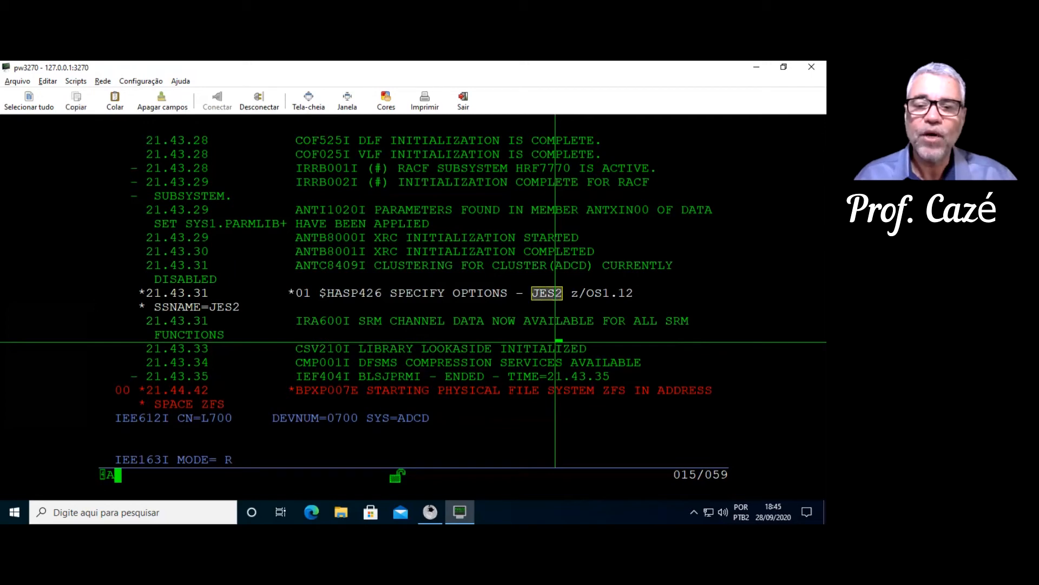
click(568, 299)
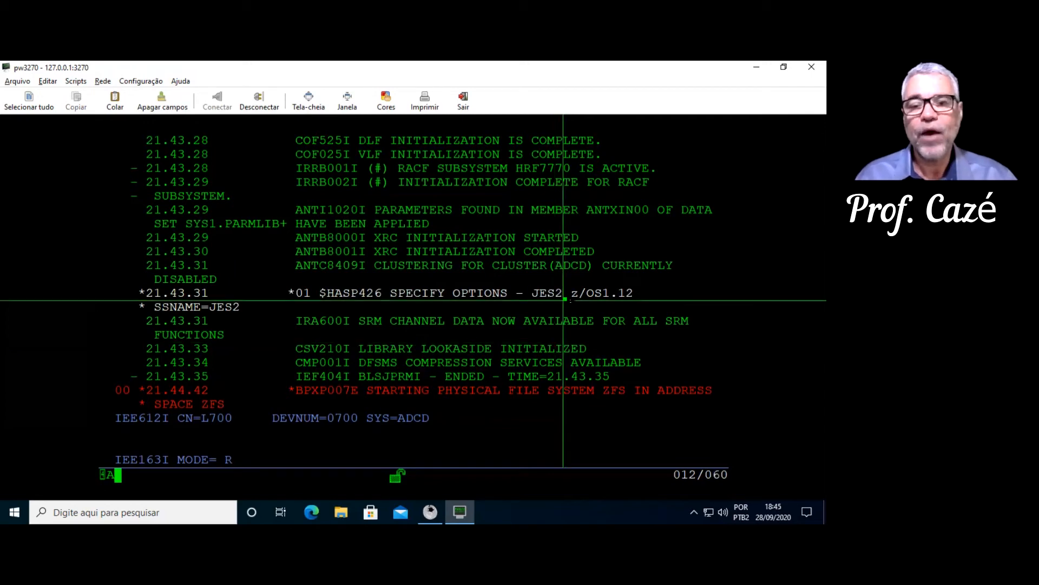
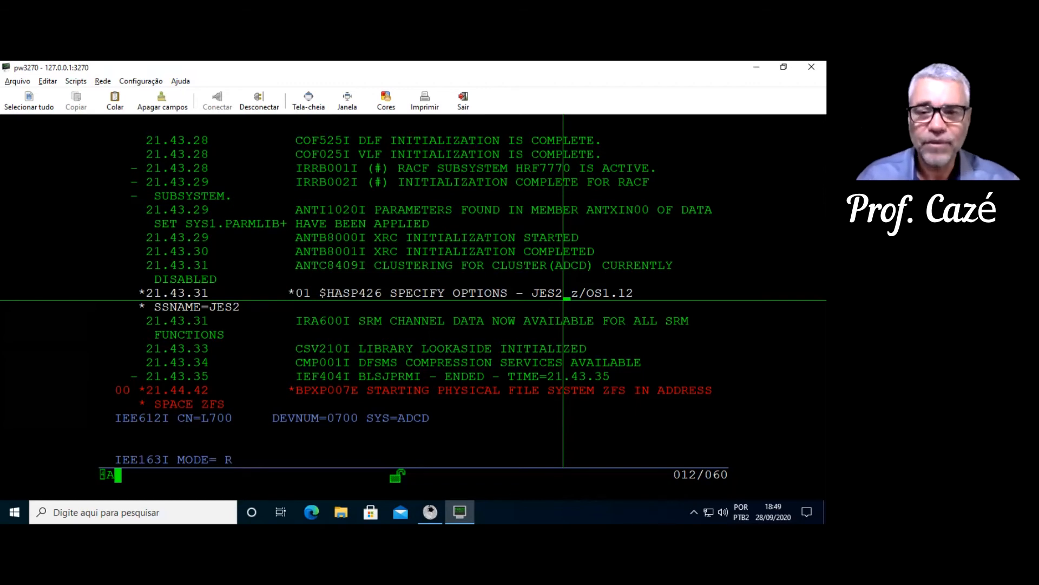
- Enter the reply 01,WARM on the z/OS console's command line for the JES2 options request, without submitting it
click(115, 436)
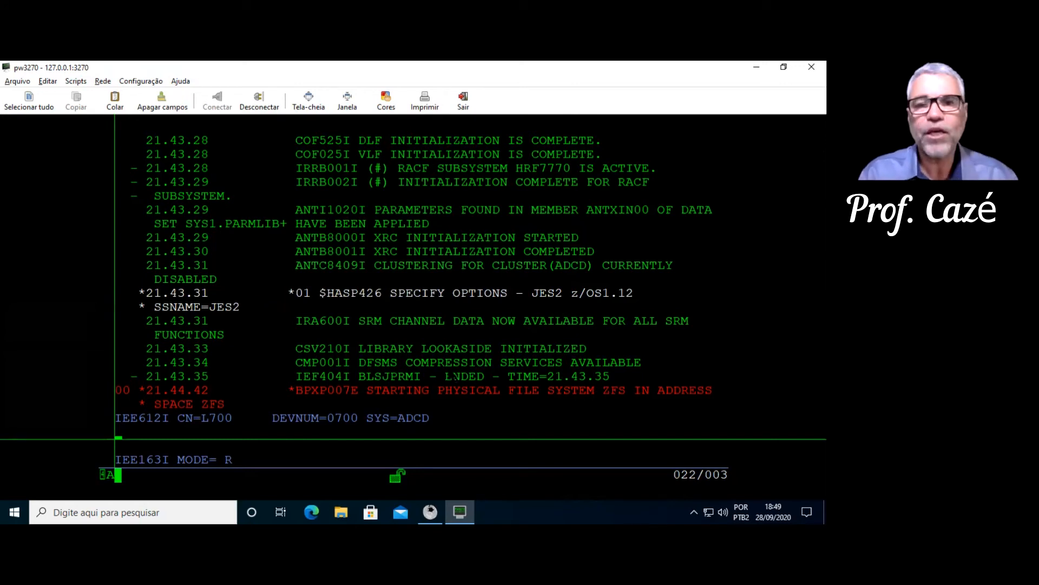
text(01)
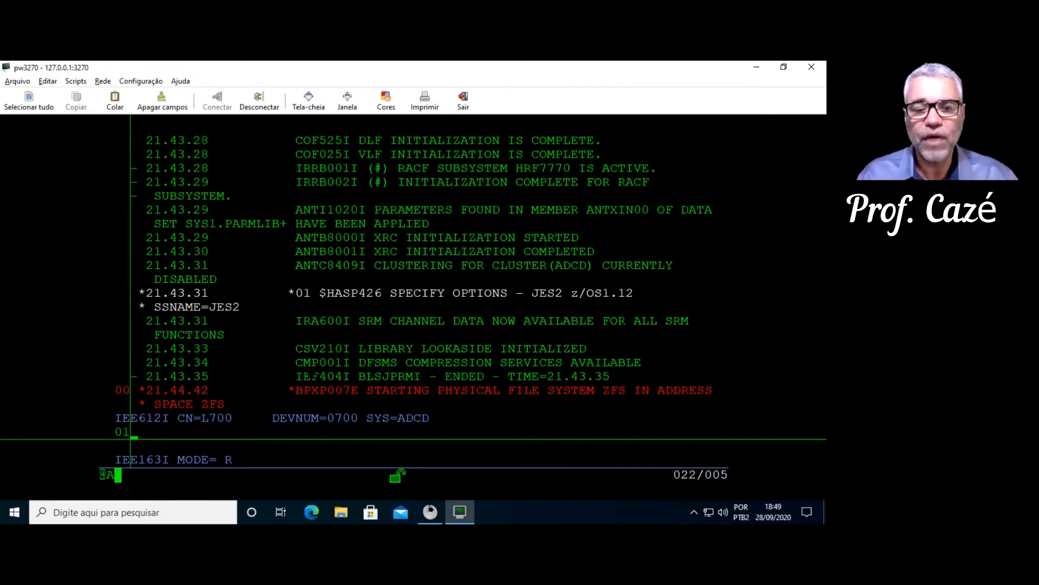
text(,)
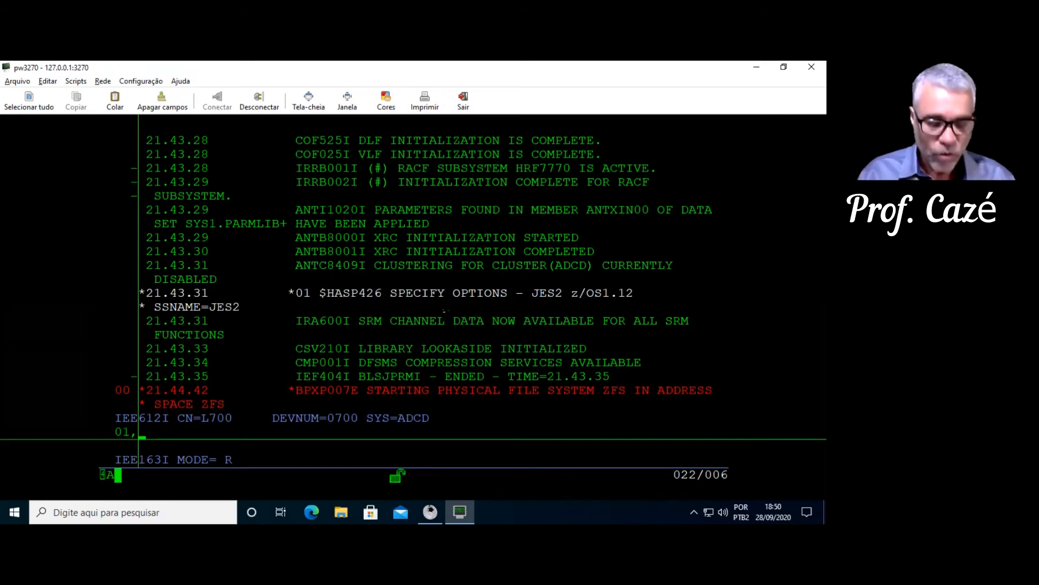
text(warm)
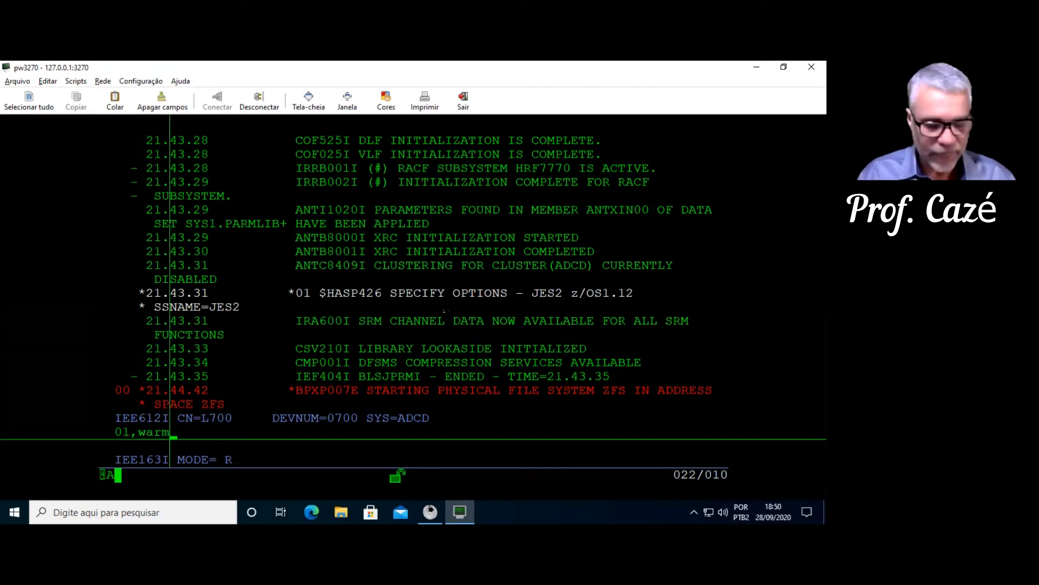
key(BackSpace)
key(BackSpace)
key(BackSpace)
key(BackSpace)
text(WARM)
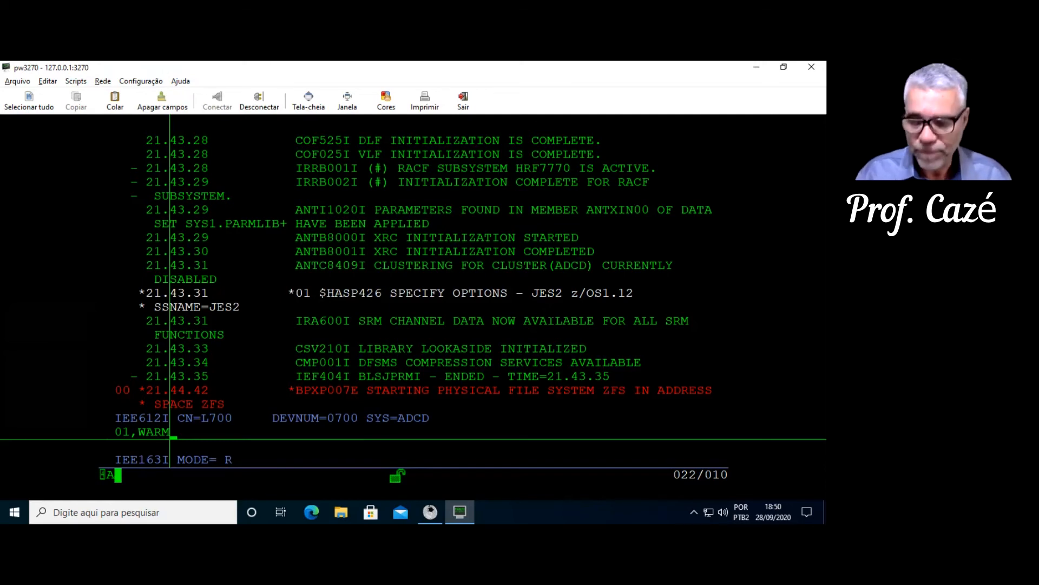
- Replace the start option WARM in the console reply with COLD
key(BackSpace)
key(BackSpace)
key(BackSpace)
key(BackSpace)
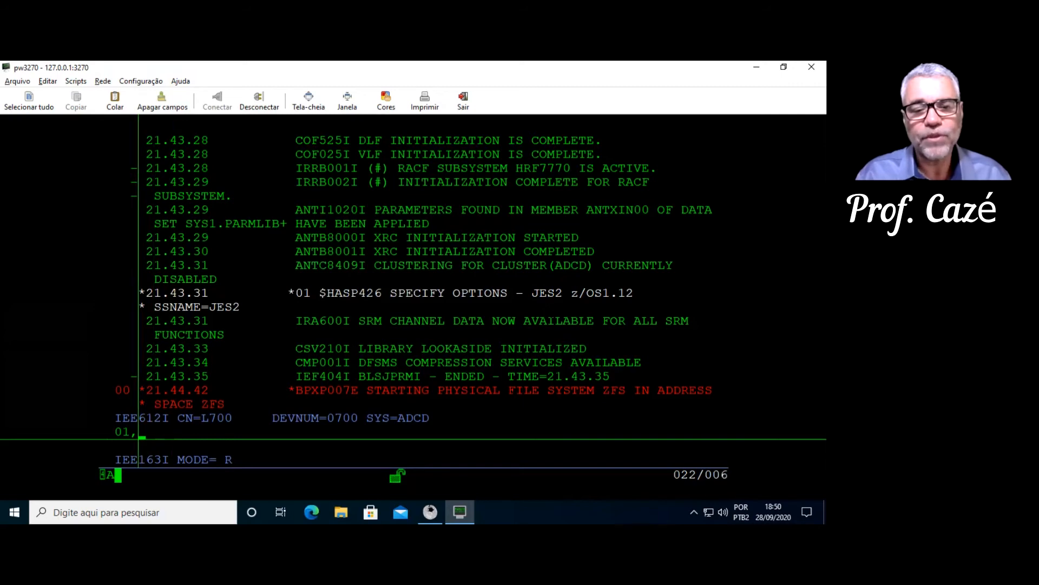
text(COLD)
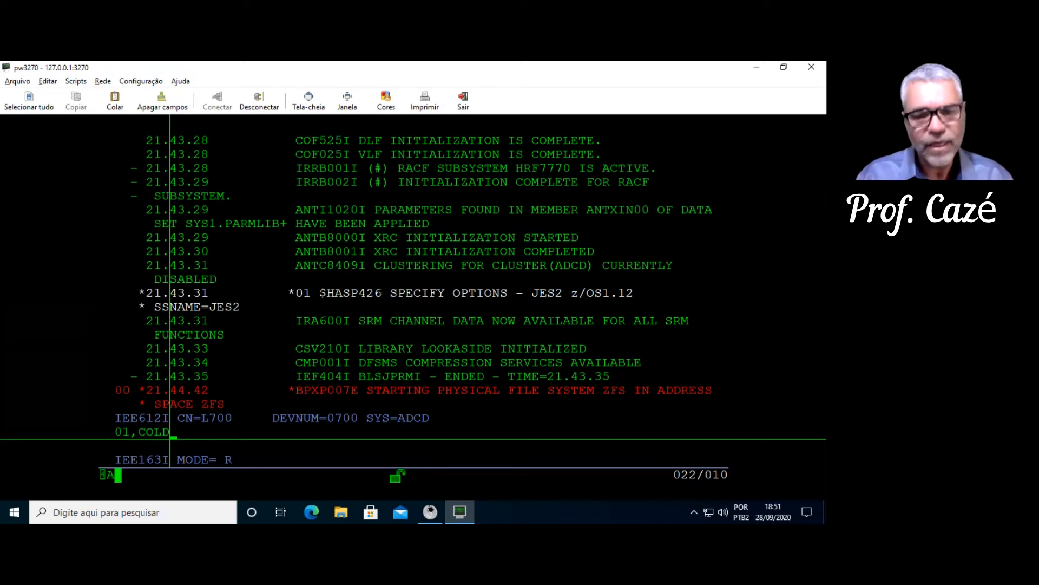
- Replace the start option COLD in the console reply with FORMAT
key(BackSpace)
key(BackSpace)
key(BackSpace)
key(BackSpace)
text(FOR)
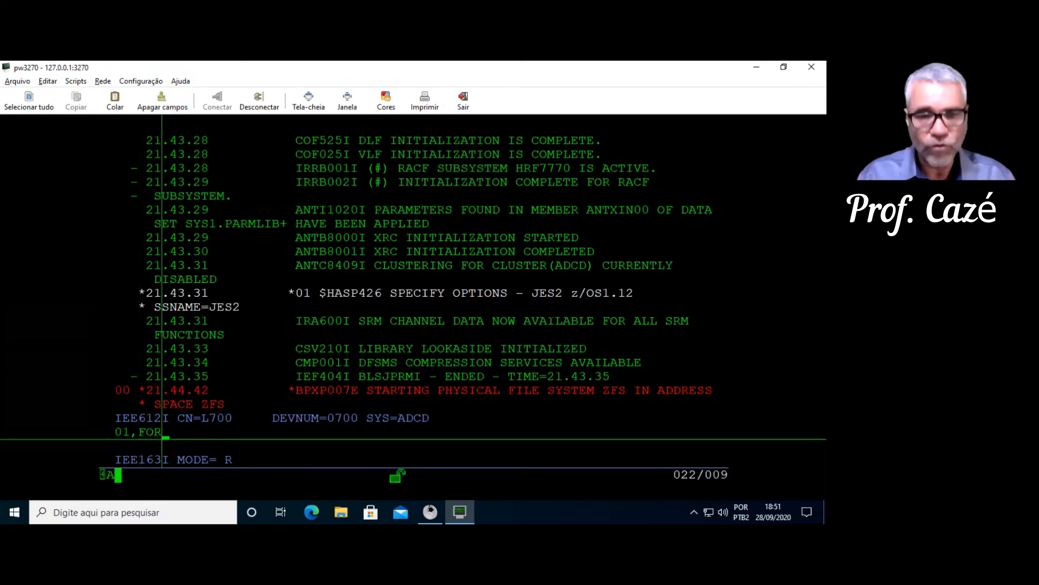
text(MAT)
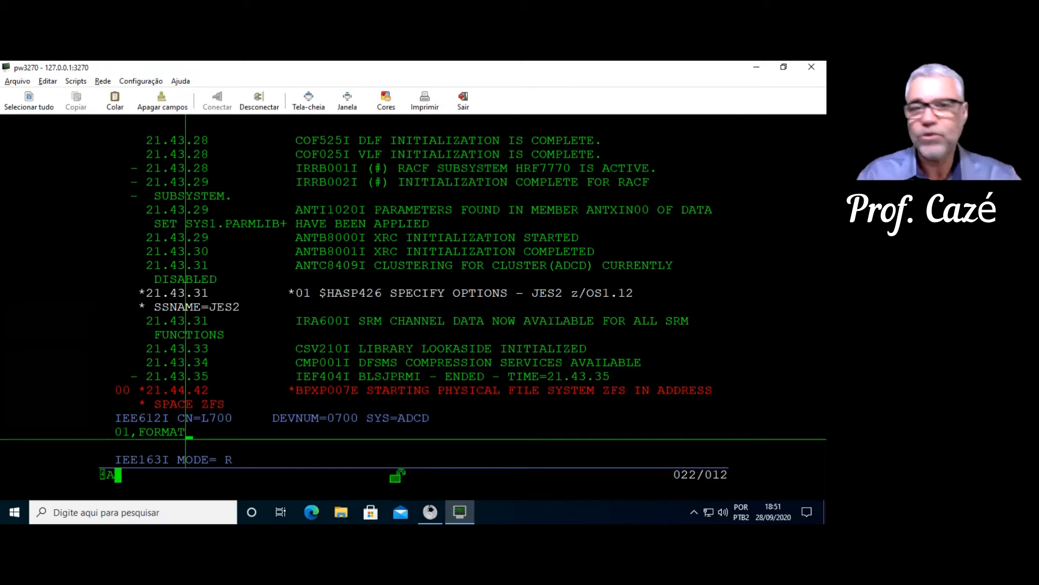
- Set the start option in the unsubmitted JES2 console reply 01 to COLD
key(BackSpace)
key(BackSpace)
key(BackSpace)
key(BackSpace)
key(BackSpace)
key(BackSpace)
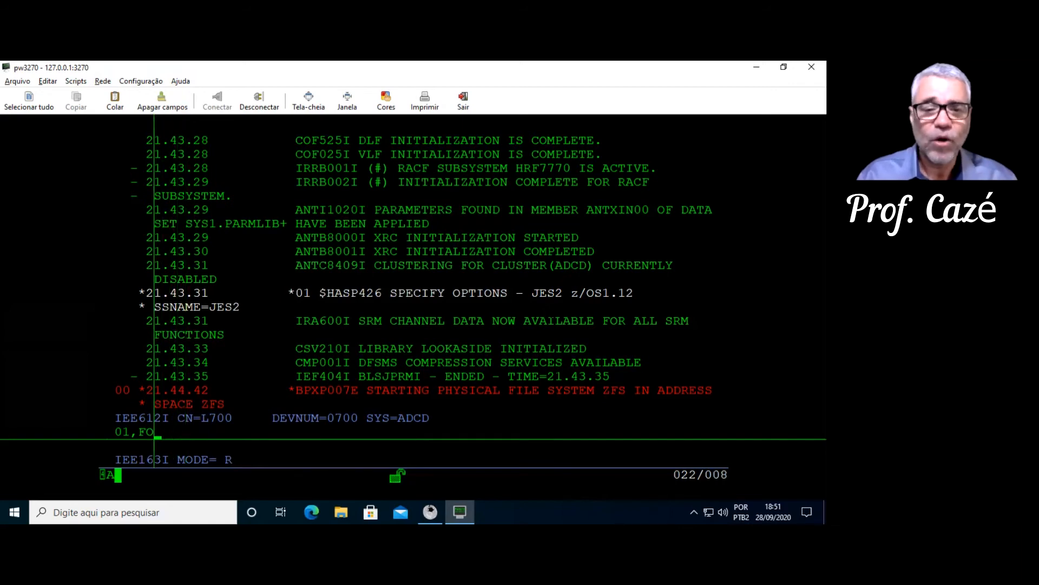
text(COLD)
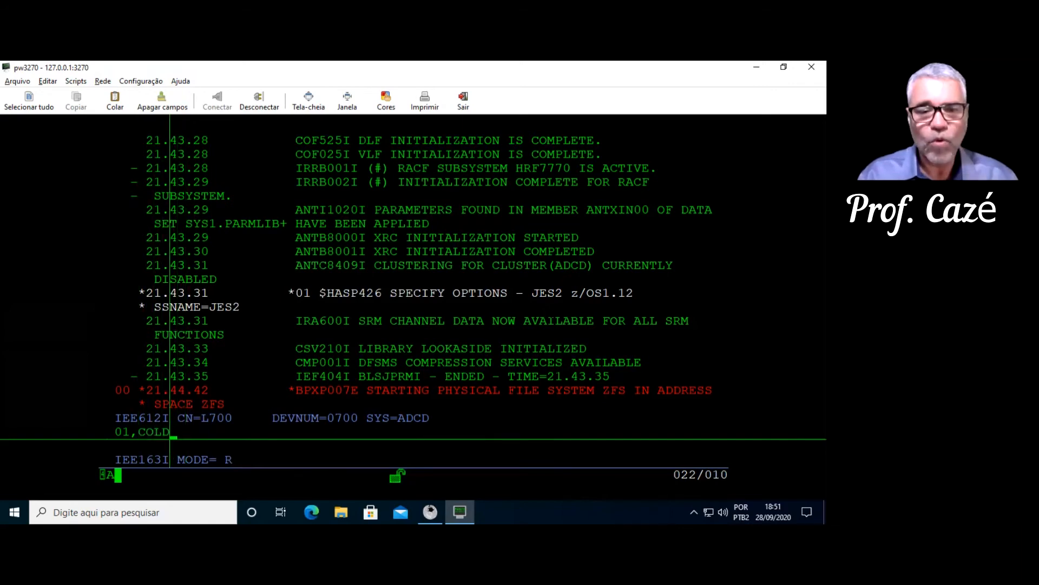
- Change the start option in the unsubmitted JES2 console reply to WARM
key(BackSpace)
key(BackSpace)
key(BackSpace)
key(BackSpace)
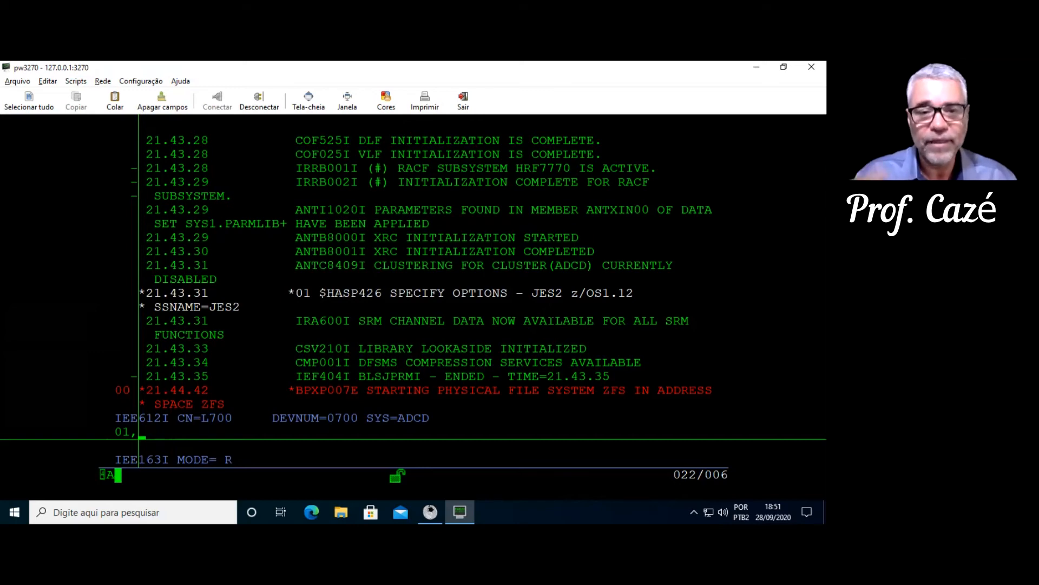
text(WARM)
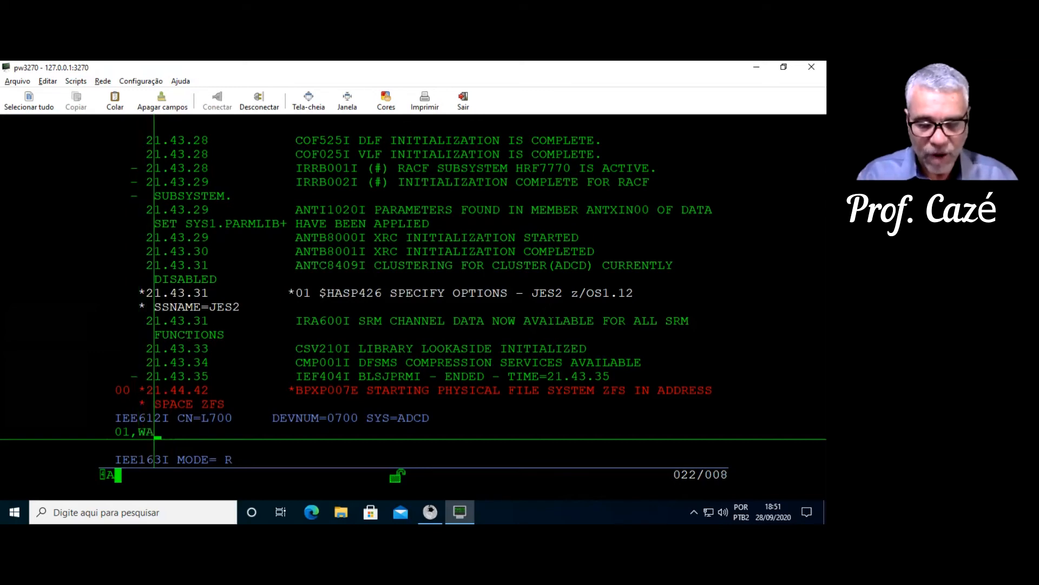
- Change the JES2 options reply to 01,FORMAT,NOREQ and submit it on the z/OS console
key(BackSpace)
key(BackSpace)
key(BackSpace)
key(BackSpace)
text(FO)
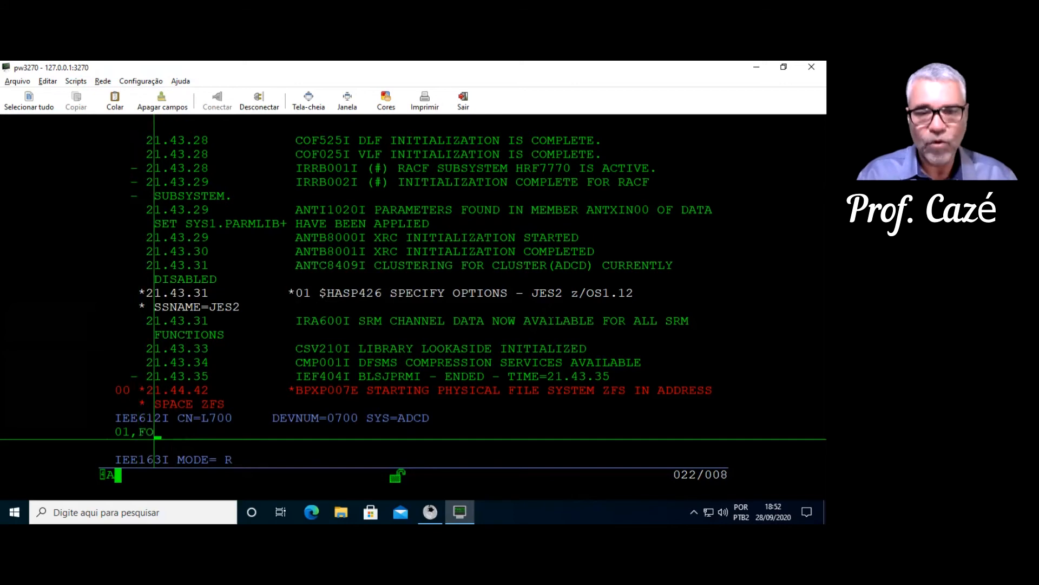
text(RMAT)
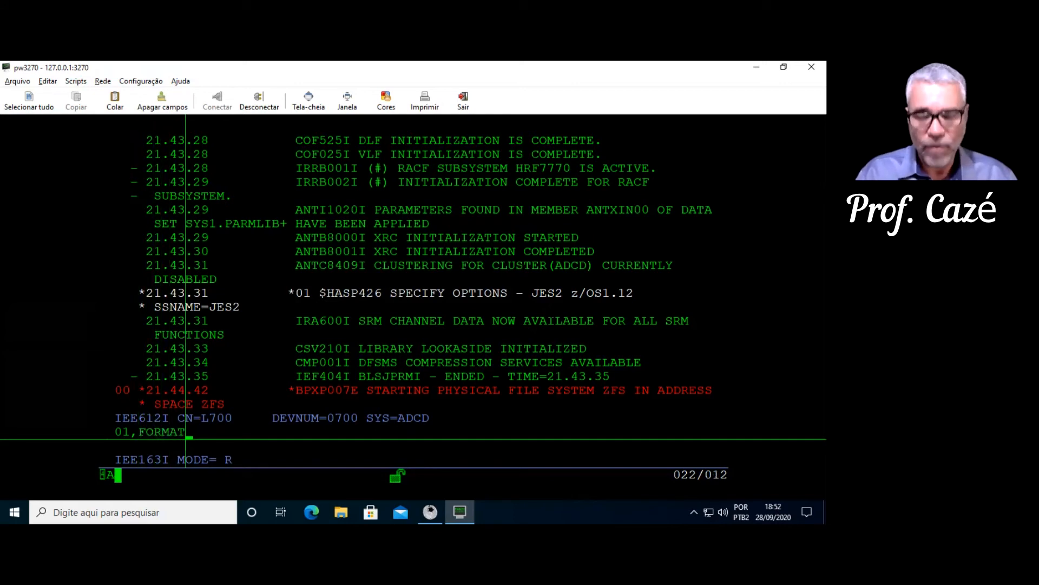
text(,)
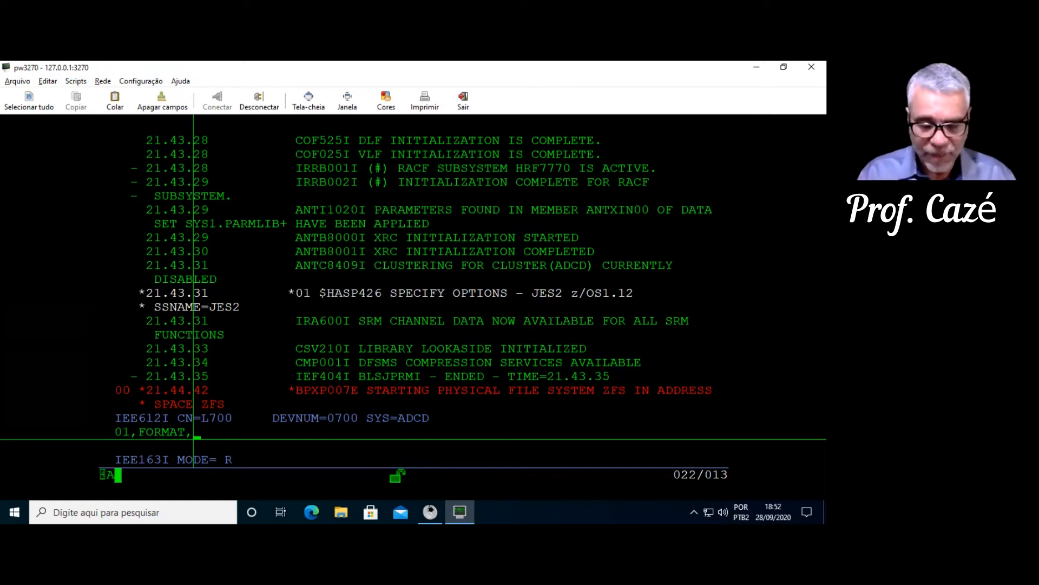
text(NOREQ)
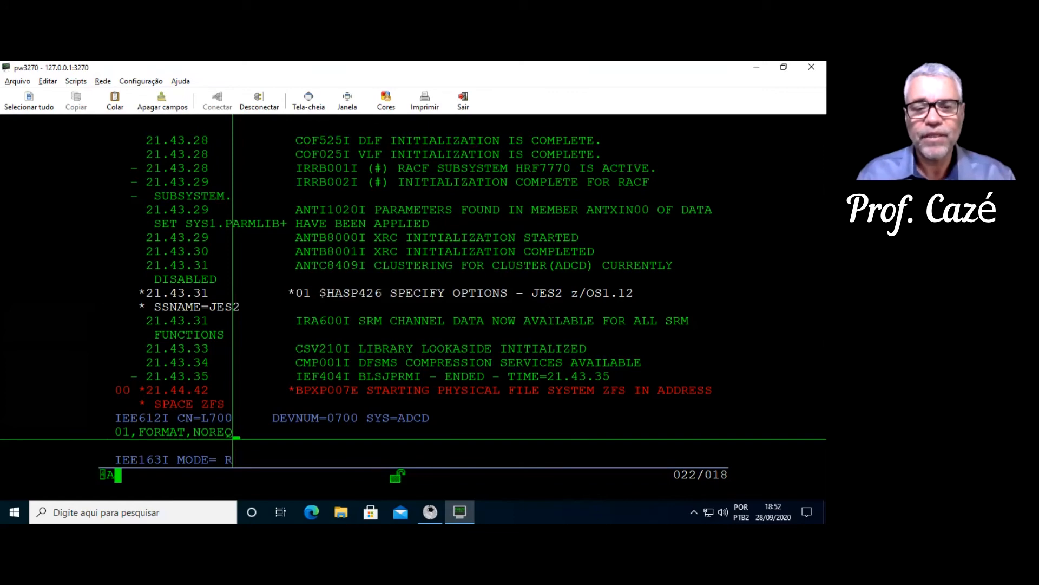
key(Return)
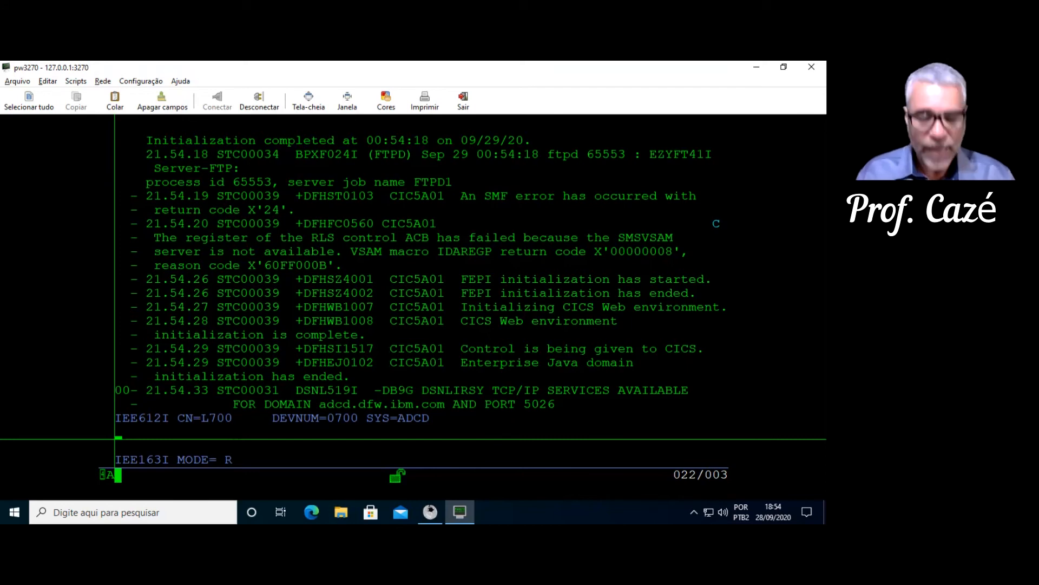
- Display the active jobs and address spaces on the z/OS console with D A,L
text(D A)
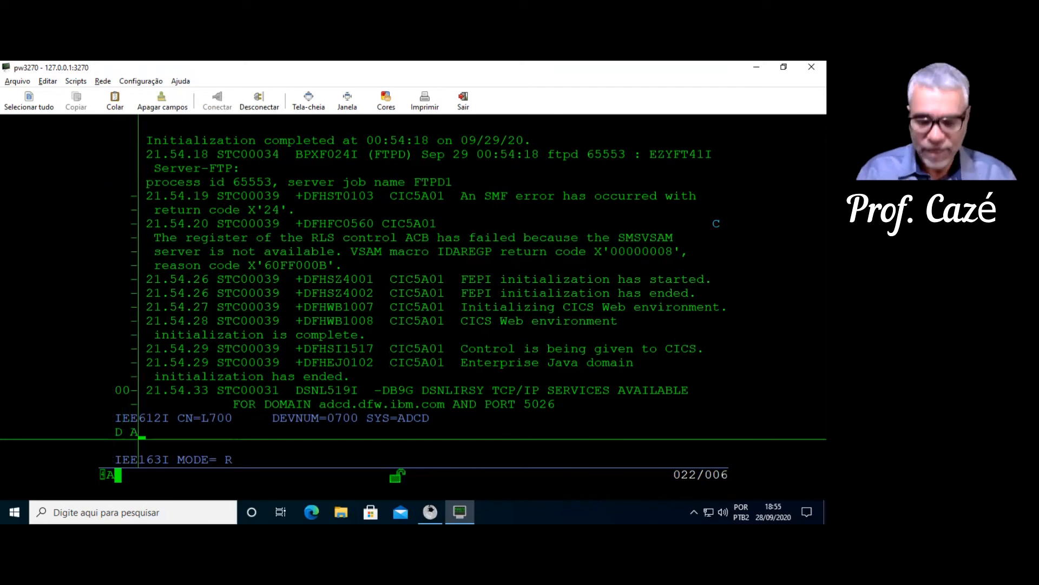
text(,L)
key(Return)
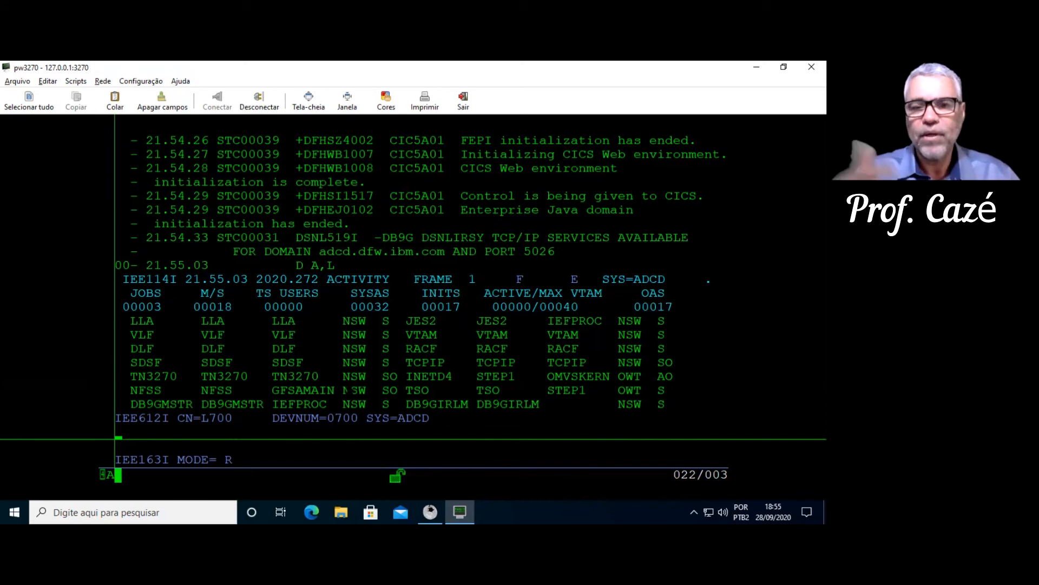
- Open a second pw3270 terminal window alongside the z/OS console session
mouse_move(466, 508)
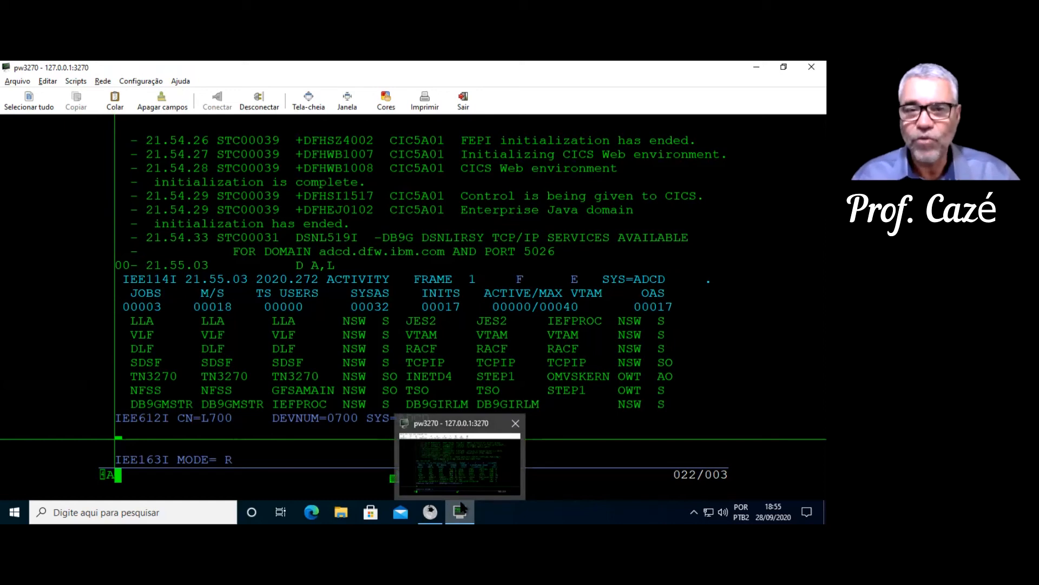
click(463, 508)
right_click(461, 507)
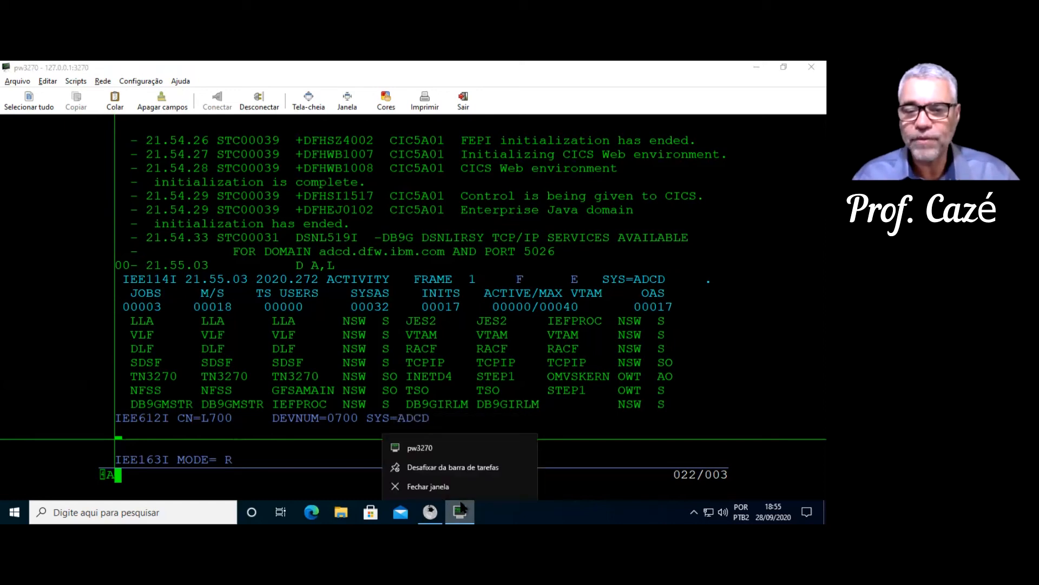
click(425, 449)
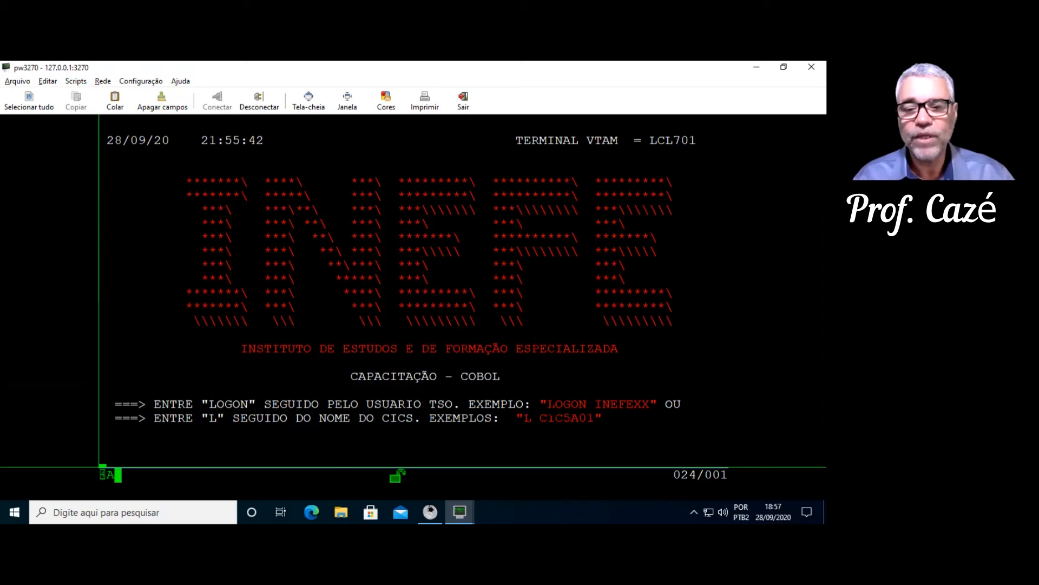
- Request a TSO logon from the VTAM screen with LOGON followed by the TSO user ID
drag(547, 404, 586, 407)
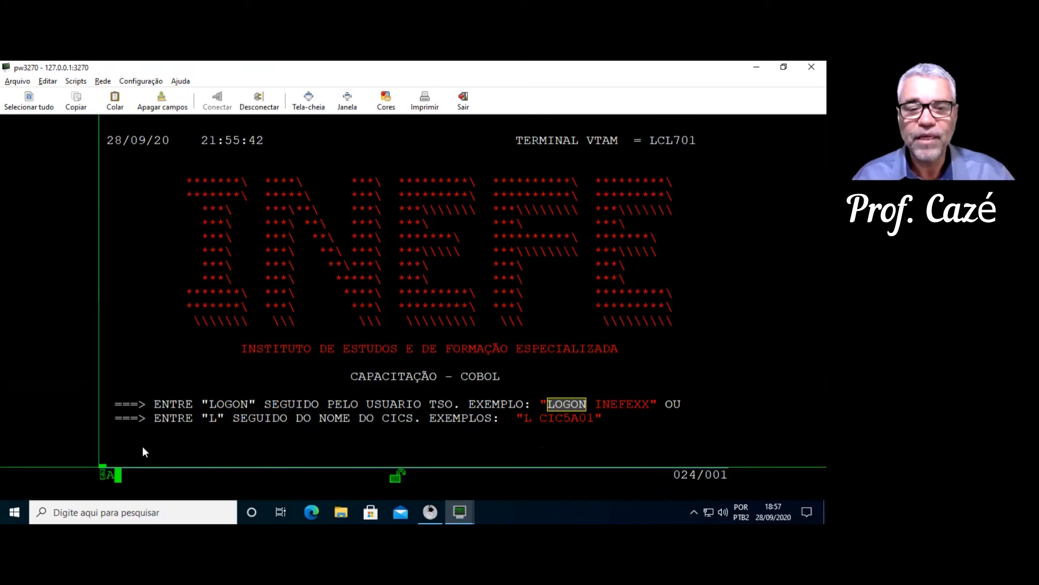
text(LOGON CAZE)
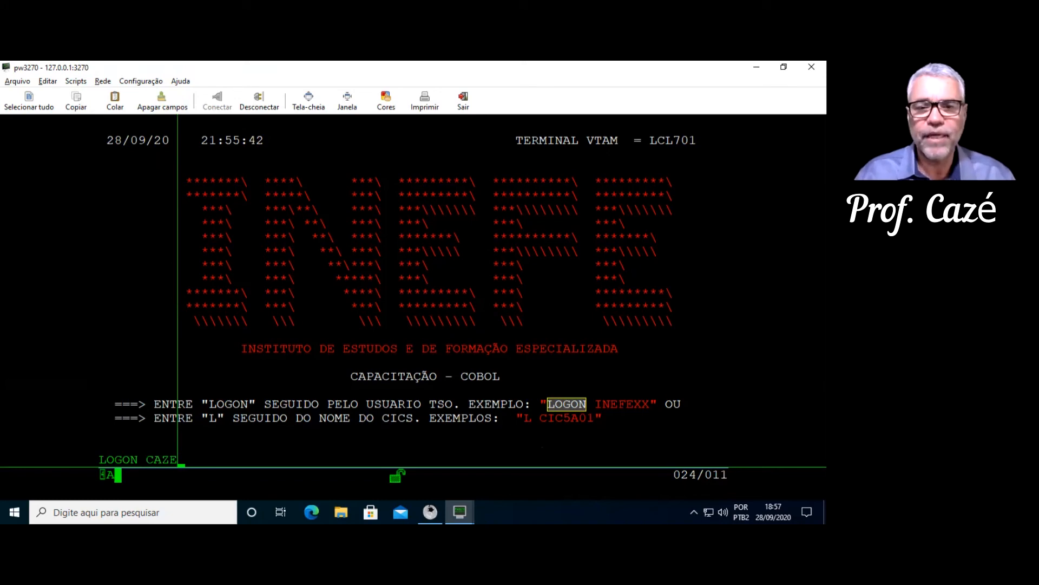
key(Return)
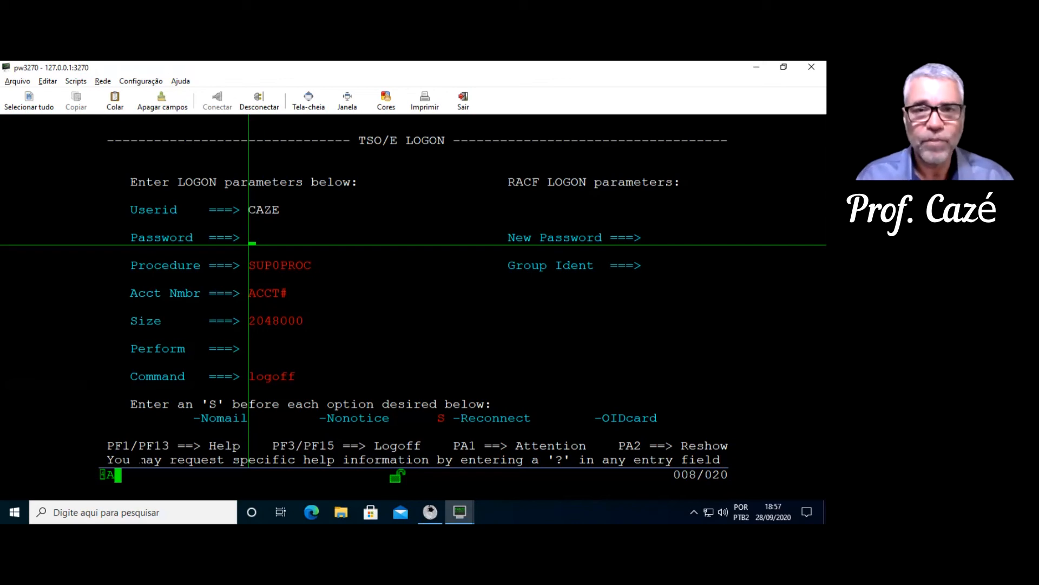
- Enter the account password on the TSO/E LOGON panel, submit it and continue to the ISPF Primary Option Menu
text(********)
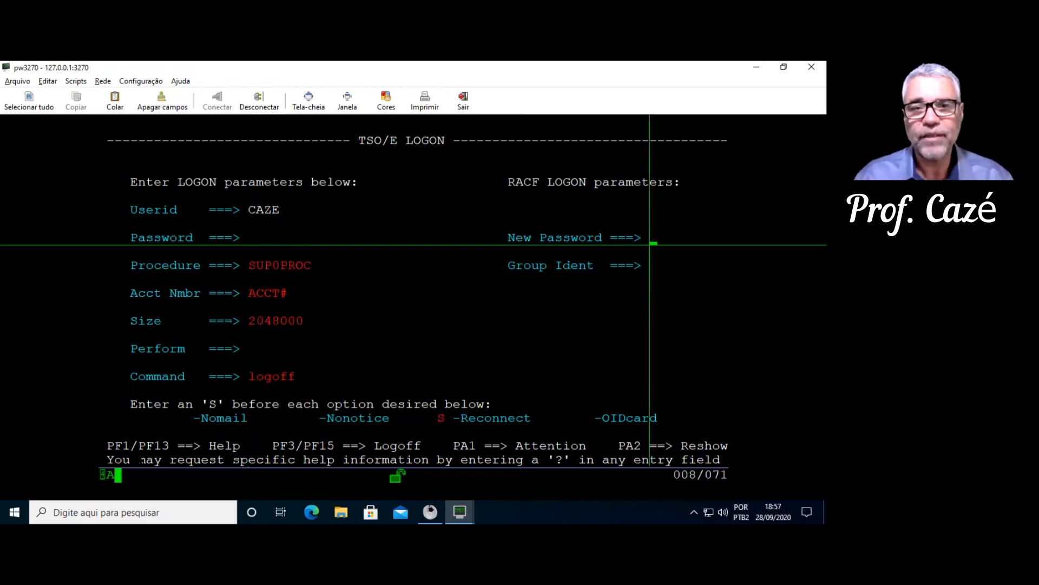
key(Return)
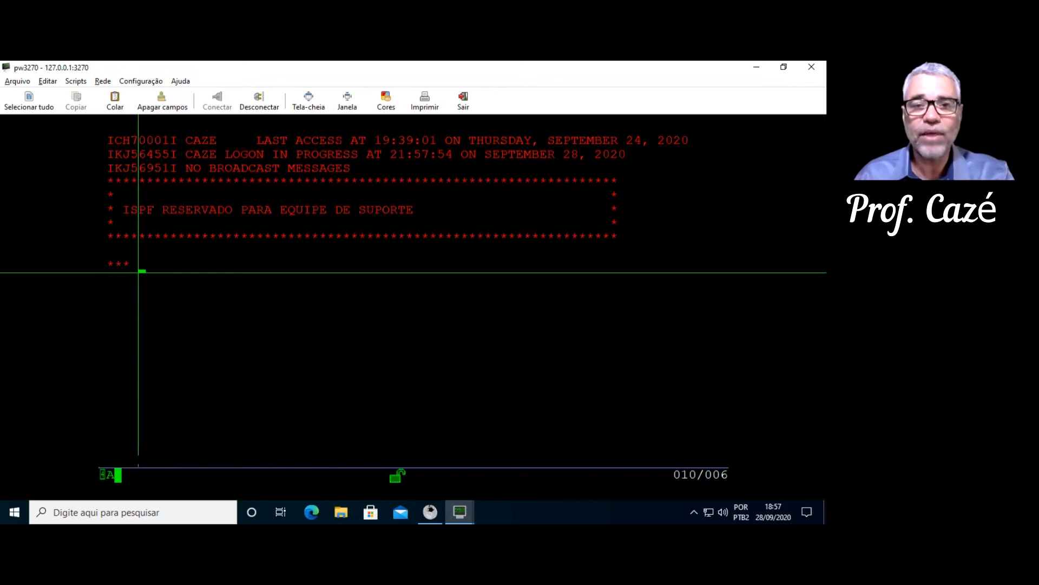
key(Return)
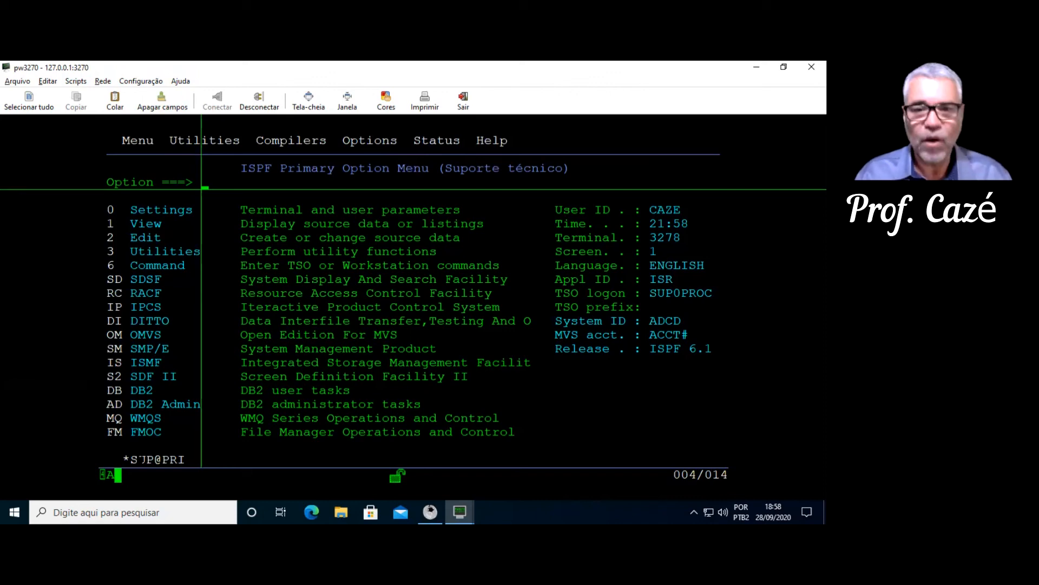
- Switch to the z/OS console session and clear the activity display area with K E,D
key(alt+Tab)
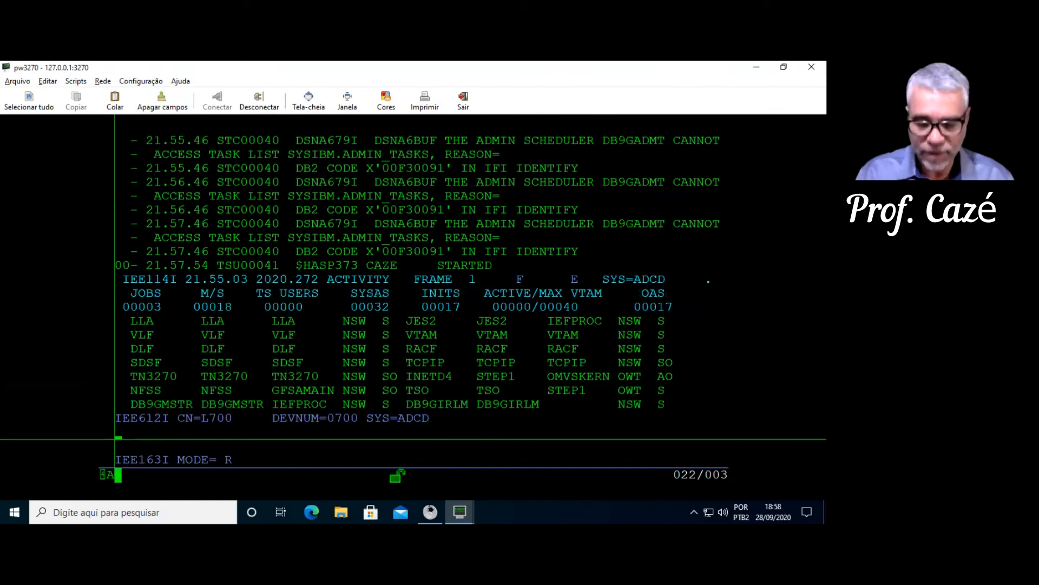
text(K E,D)
key(Return)
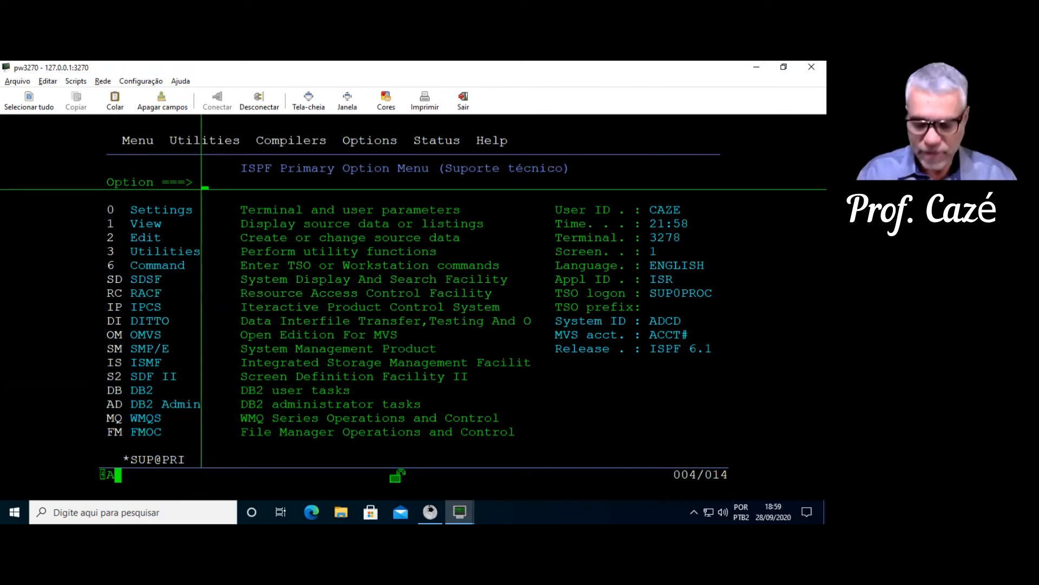
- Open the Data Set List Utility with ISPF option 3.4 and list the data sets matching USER.INEFE00.COBOL
text(3.4)
key(Return)
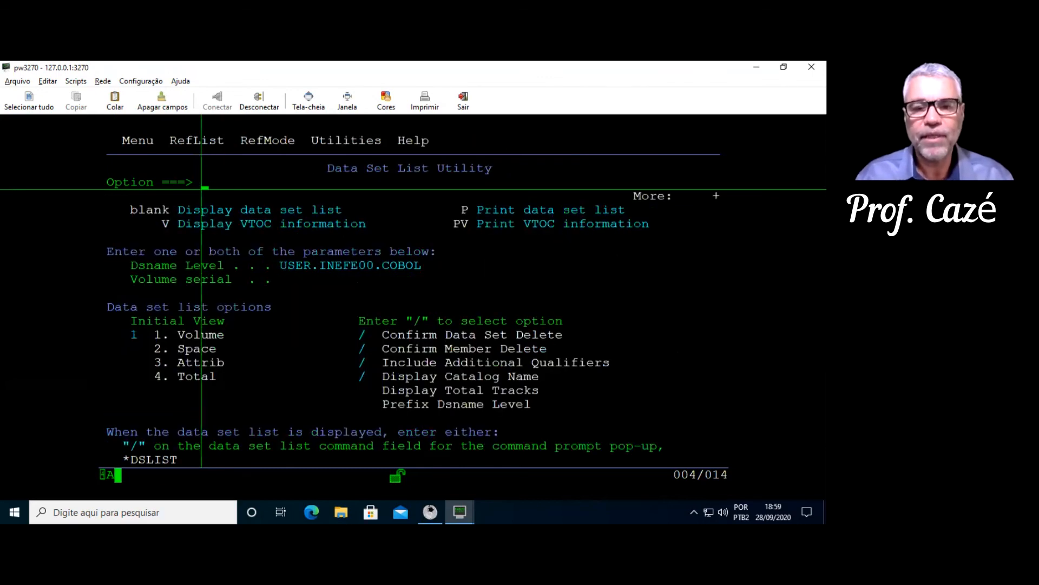
key(Return)
text('')
key(BackSpace)
key(BackSpace)
key(Tab)
key(Tab)
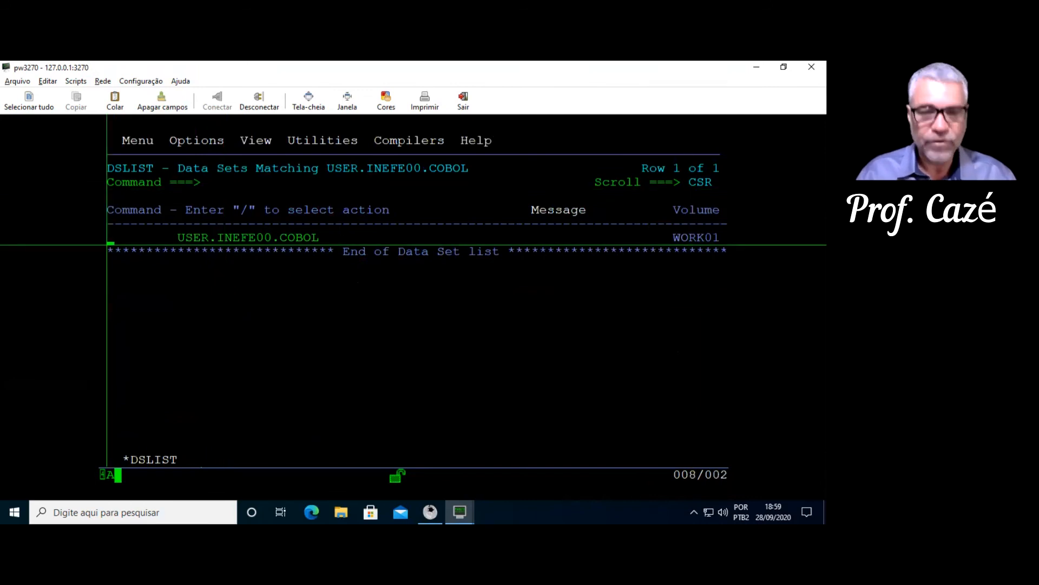
- Open member COBCVXX0 of USER.INEFE00.COBOL in the editor and examine its source down to the PROCEDURE DIVISION
text(e)
key(Return)
key(Tab)
key(Tab)
key(Tab)
key(Tab)
key(Tab)
key(Tab)
key(Tab)
key(Tab)
key(Tab)
key(Tab)
key(Tab)
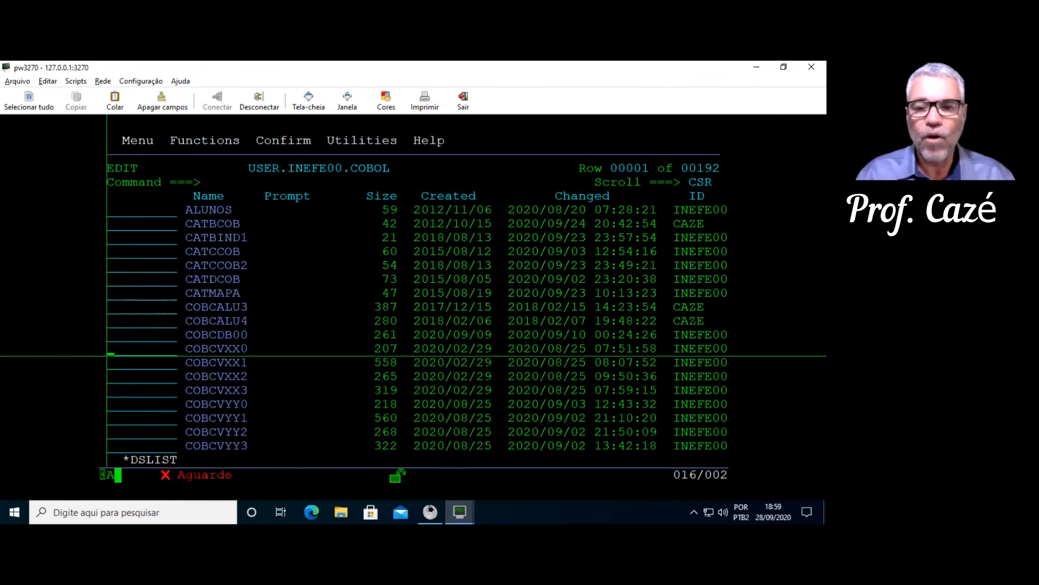
key(F8)
key(F8)
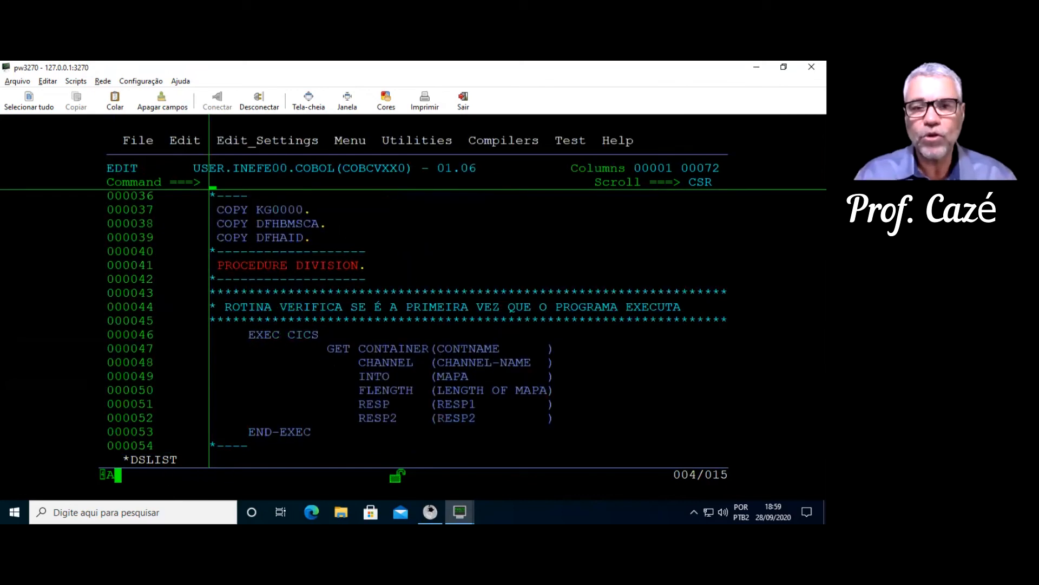
- Leave member COBCVXX0 and the data set list, returning to the ISPF Primary Option Menu
key(F3)
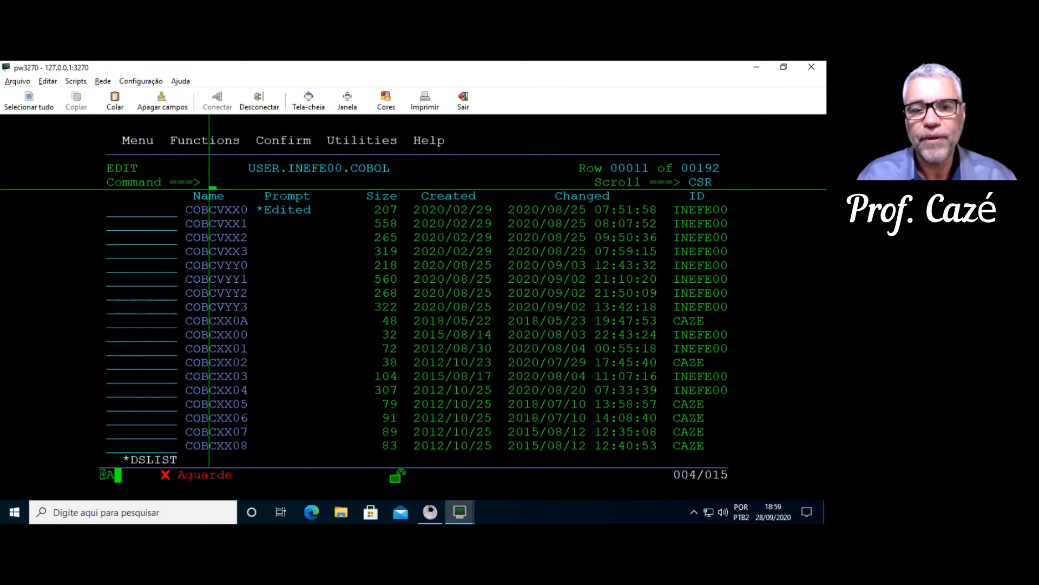
key(F3)
key(F3)
key(F3)
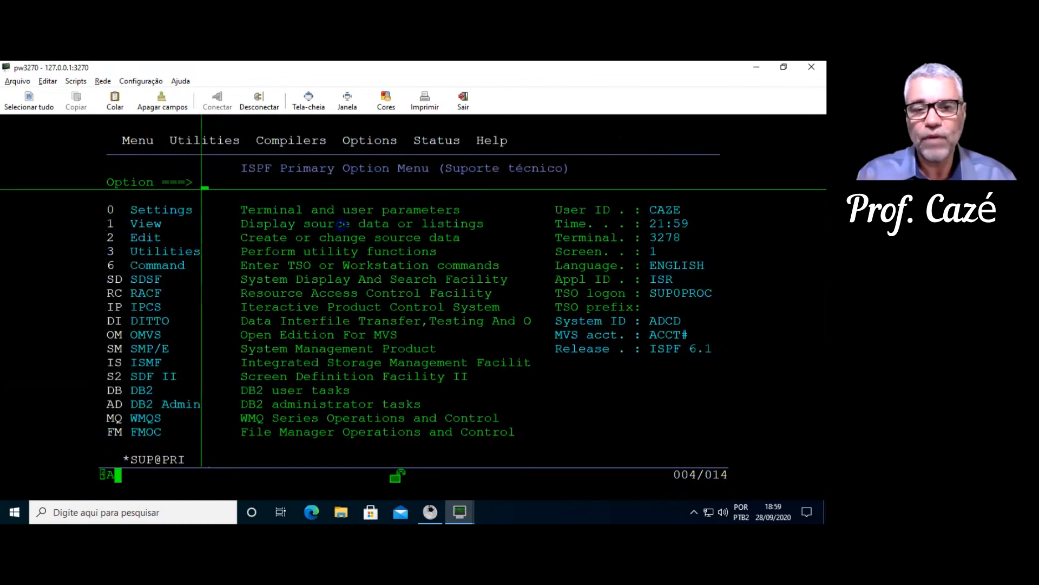
- Exit ISPF with process option 2, deleting the log data set without printing
key(F3)
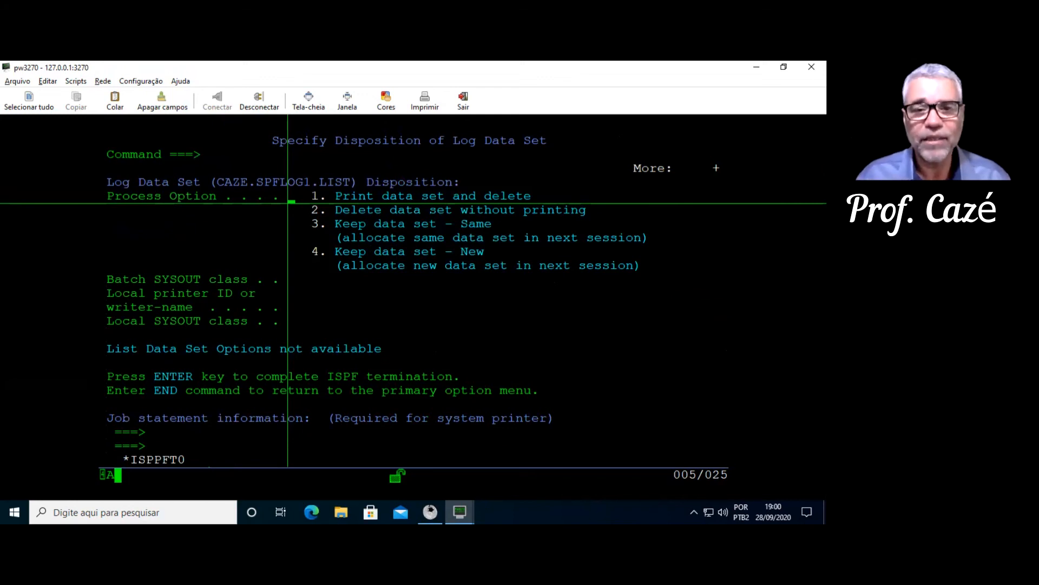
text(2)
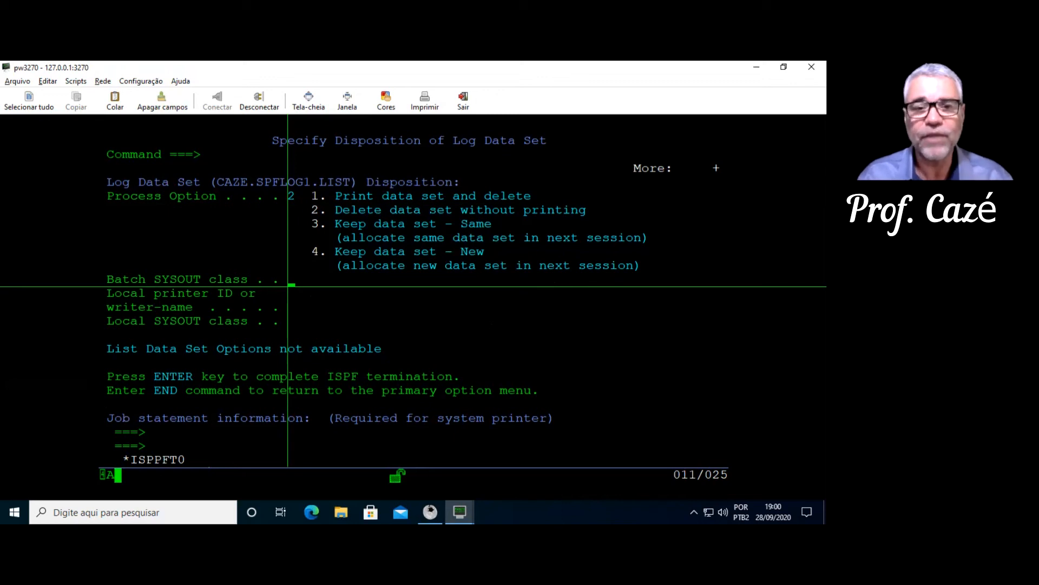
key(Return)
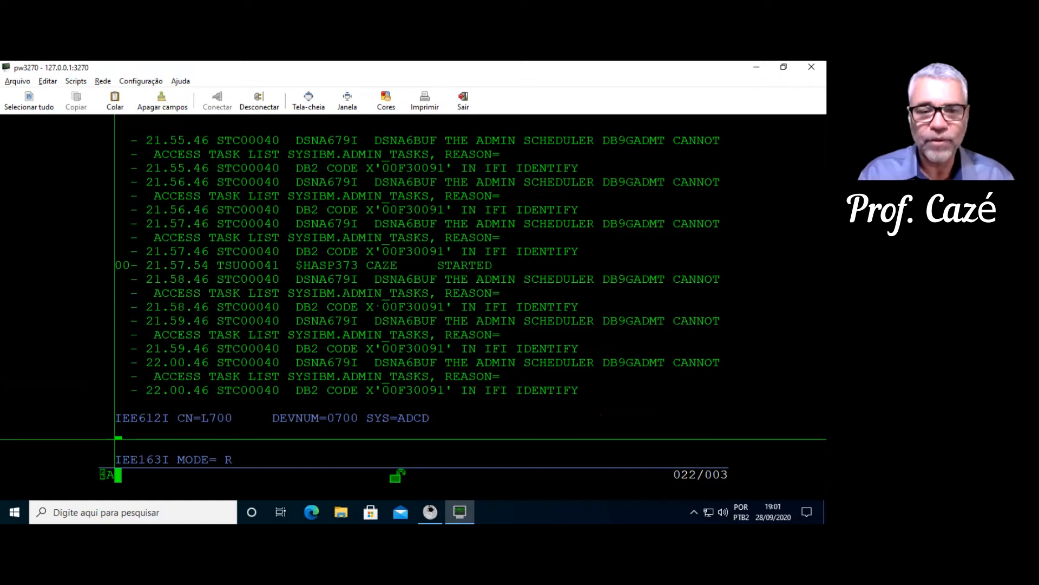
- Stop the DB2 subsystem from the z/OS console with -DB9G STOP DB2
text(-D)
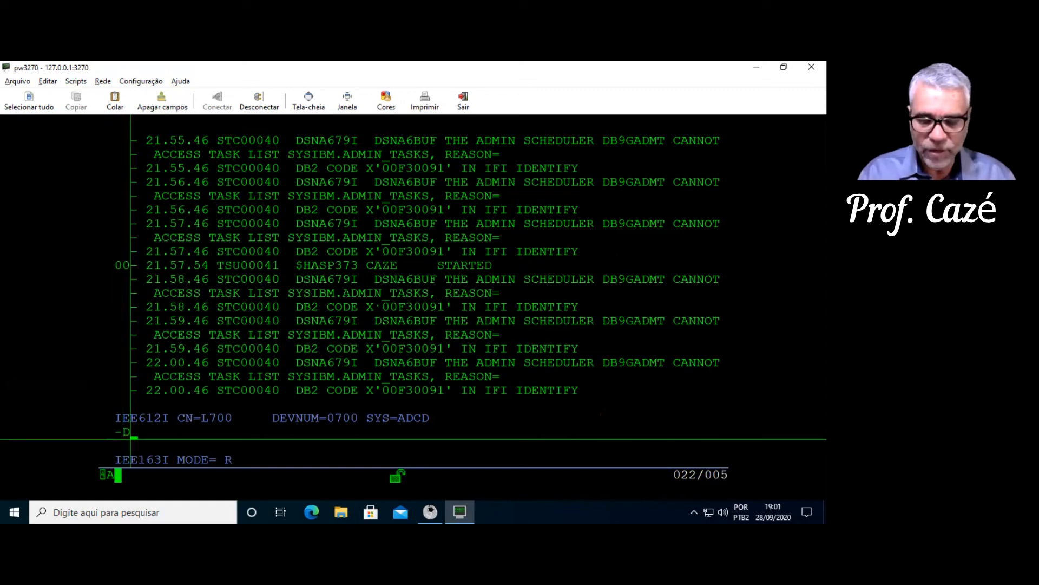
text(B9G)
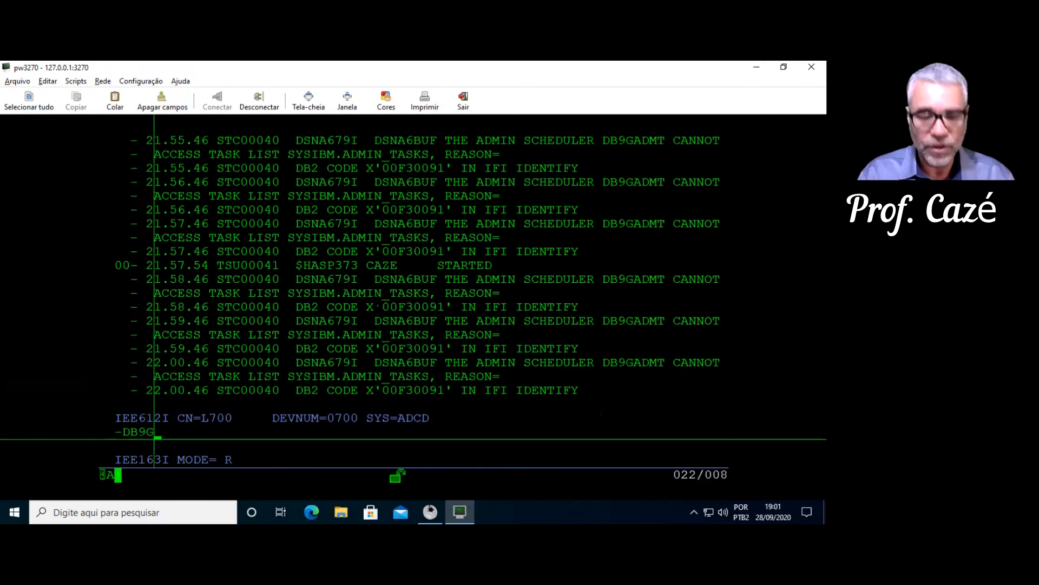
text( STOP )
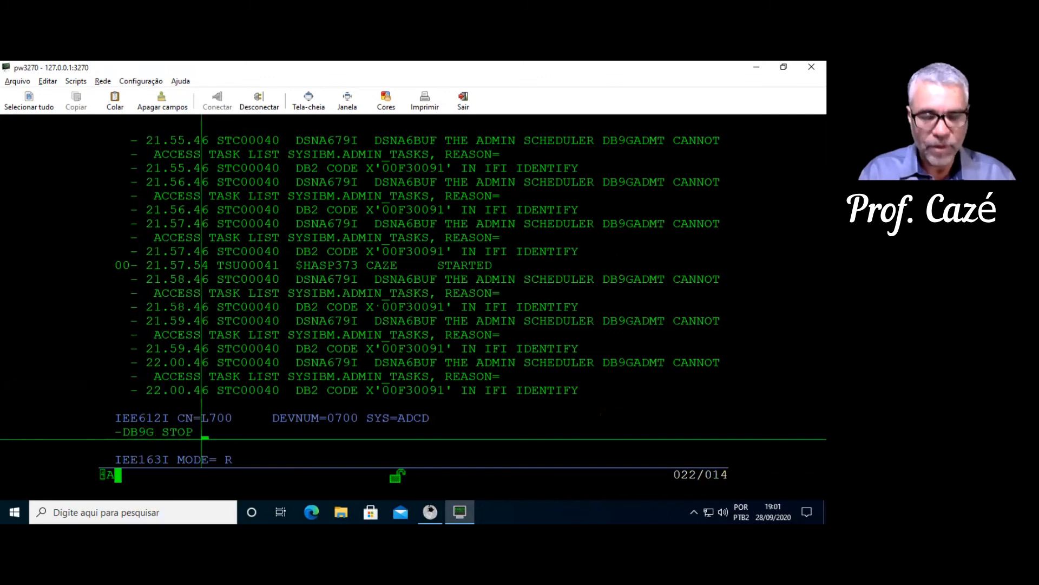
text(DB2)
key(Return)
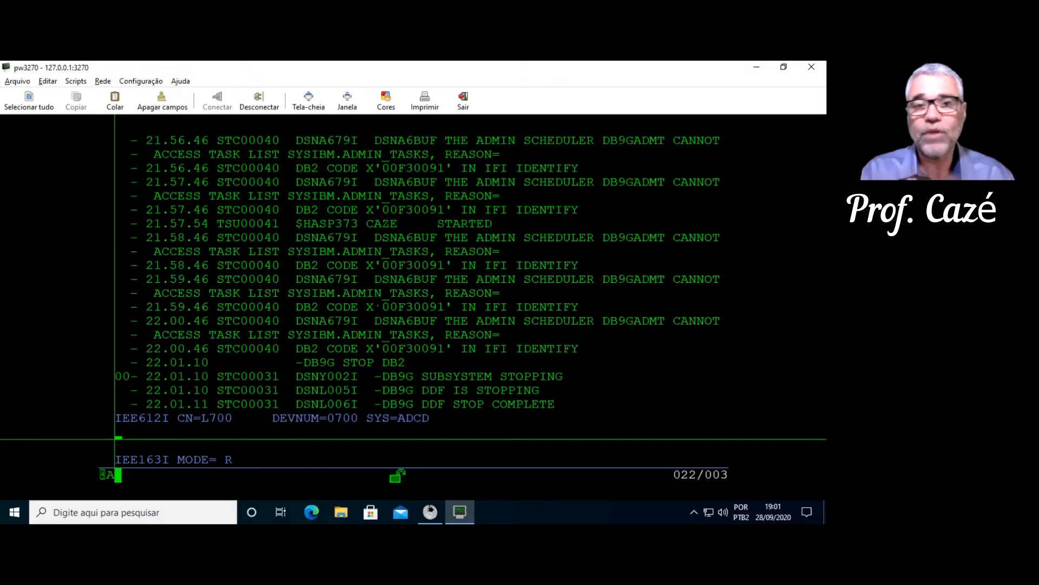
- Run the system shutdown procedure from the z/OS console with S SHUTALL and check for its $HASP099 message
text(S )
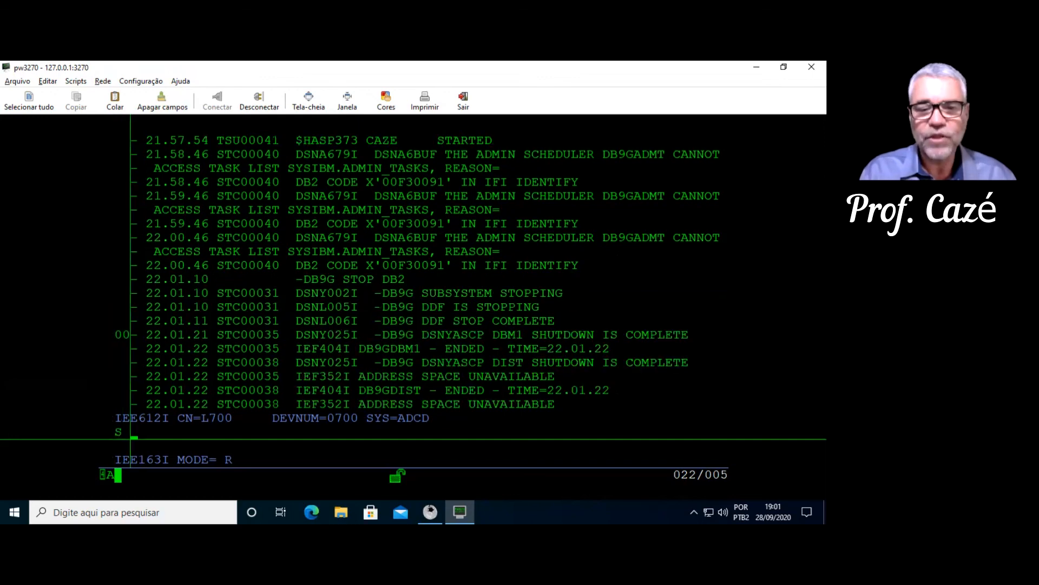
text(SHUTALL)
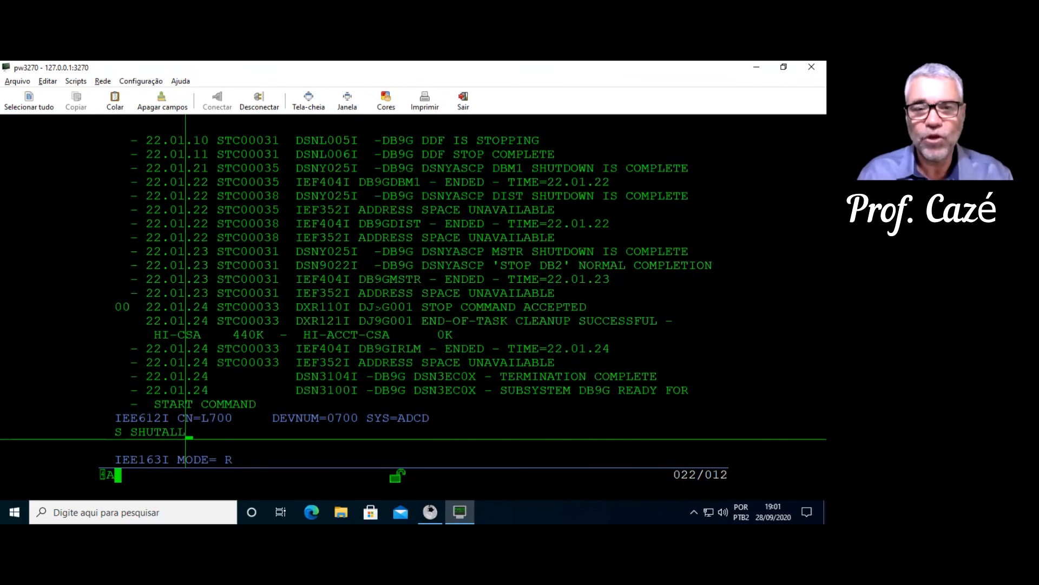
key(Return)
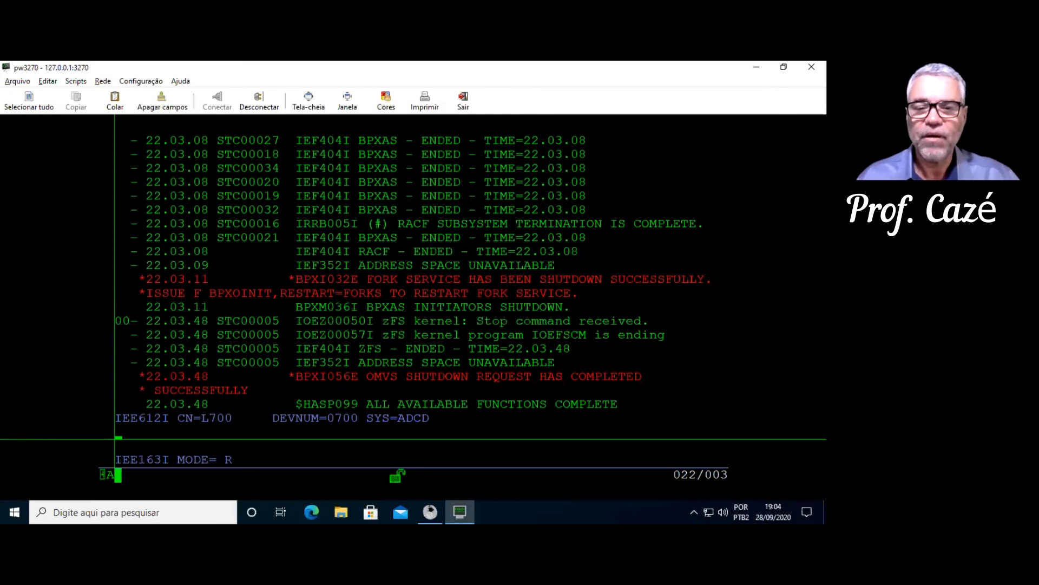
drag(368, 404, 616, 404)
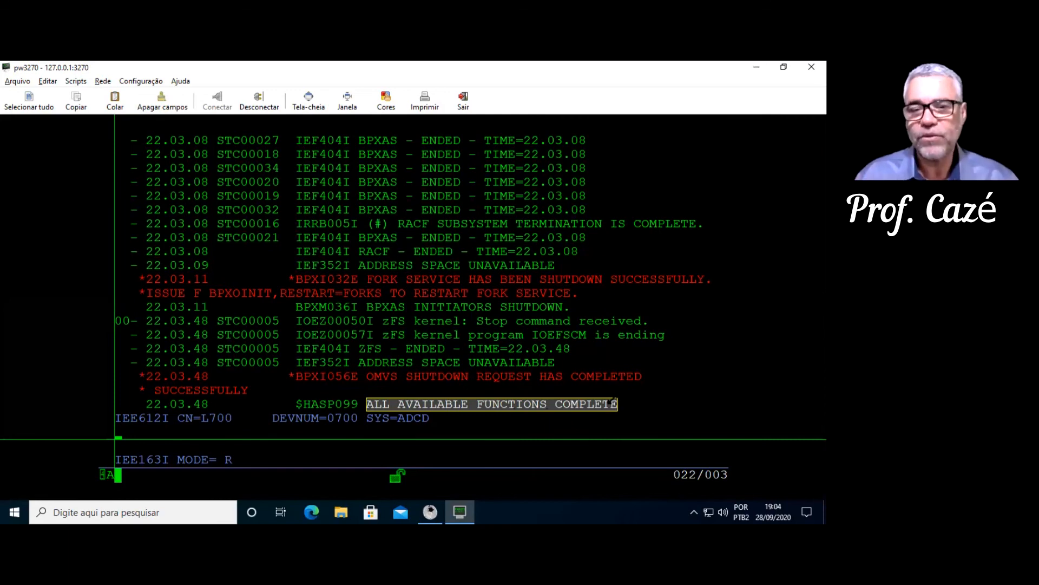
click(590, 367)
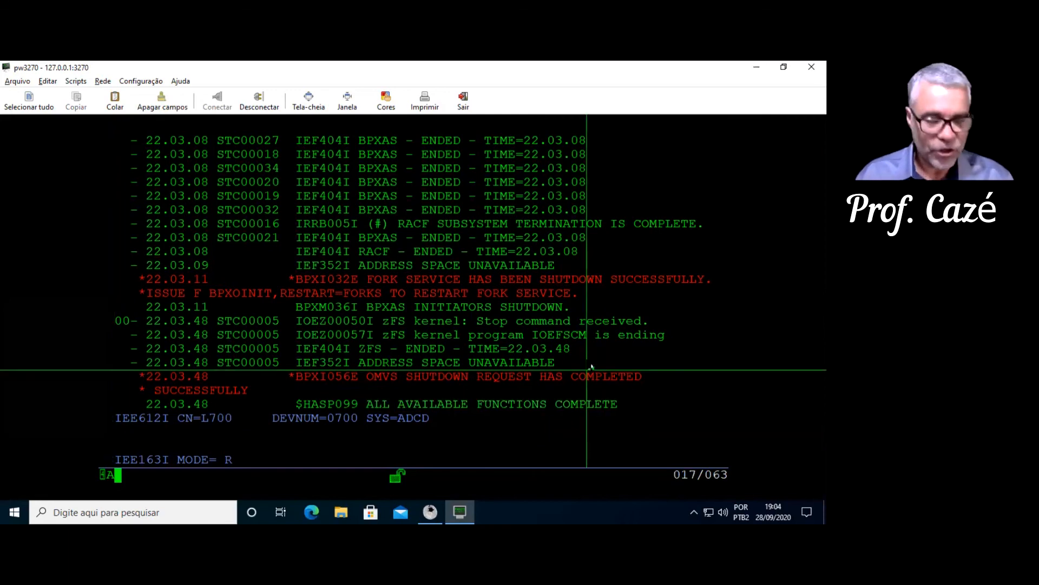
- Display the tasks still active on the z/OS system with the console command D A,L
key(Tab)
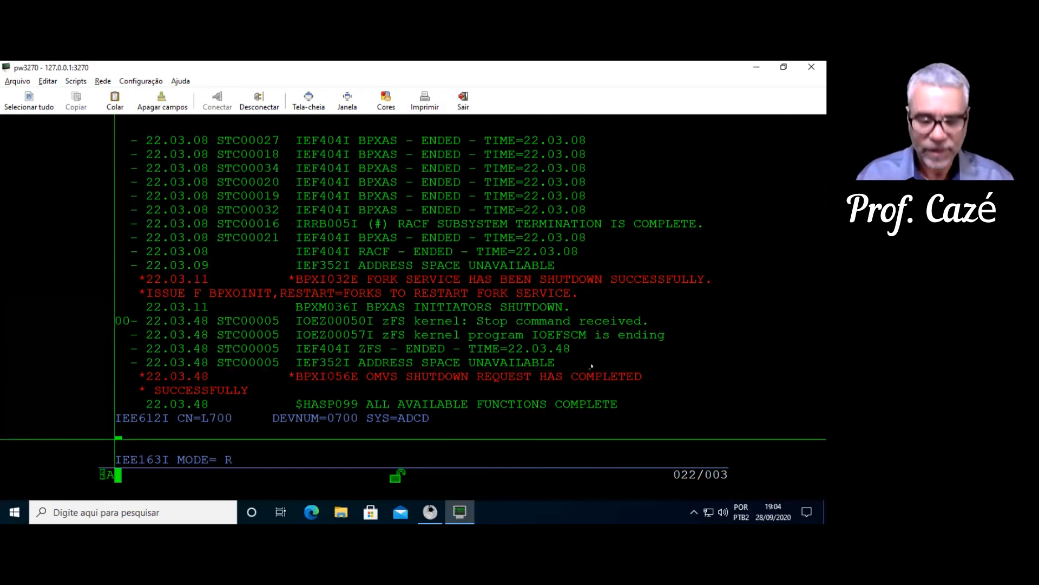
text(D A,L)
key(Return)
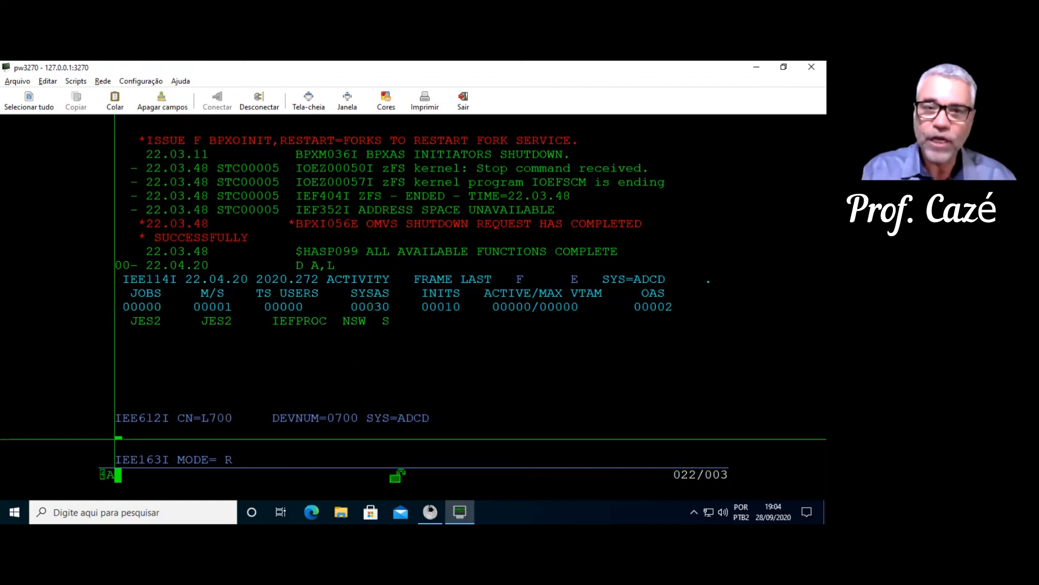
- Stop JES2 with $PJES2 and remove the activity display from the console with K E,D
text($)
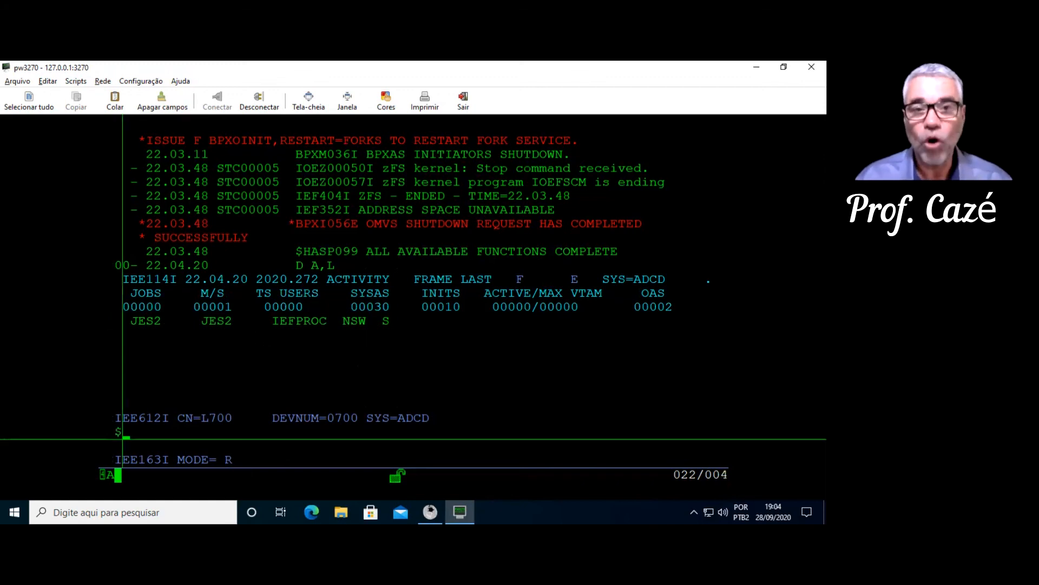
text(P)
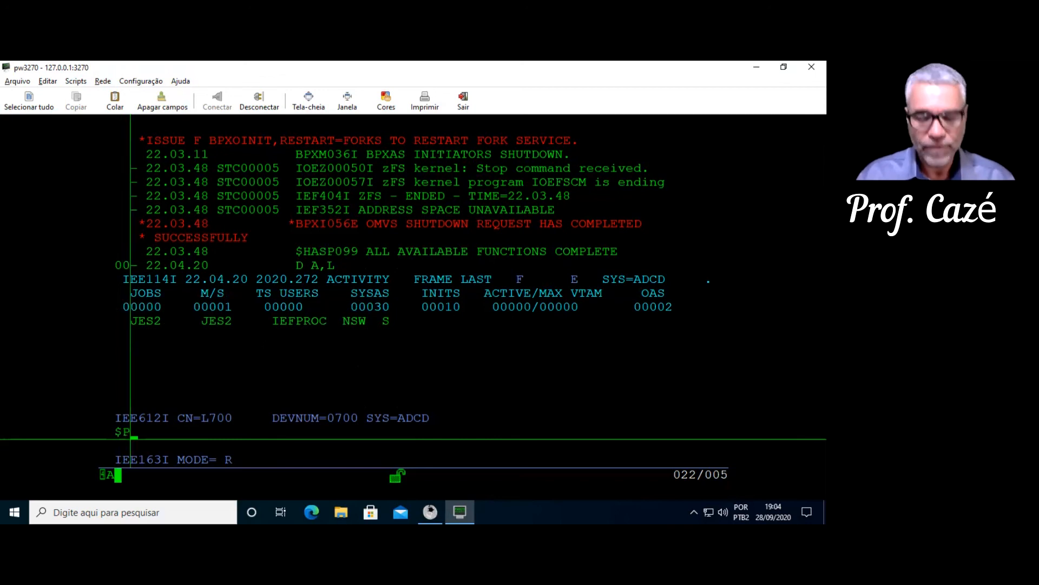
text(JES2)
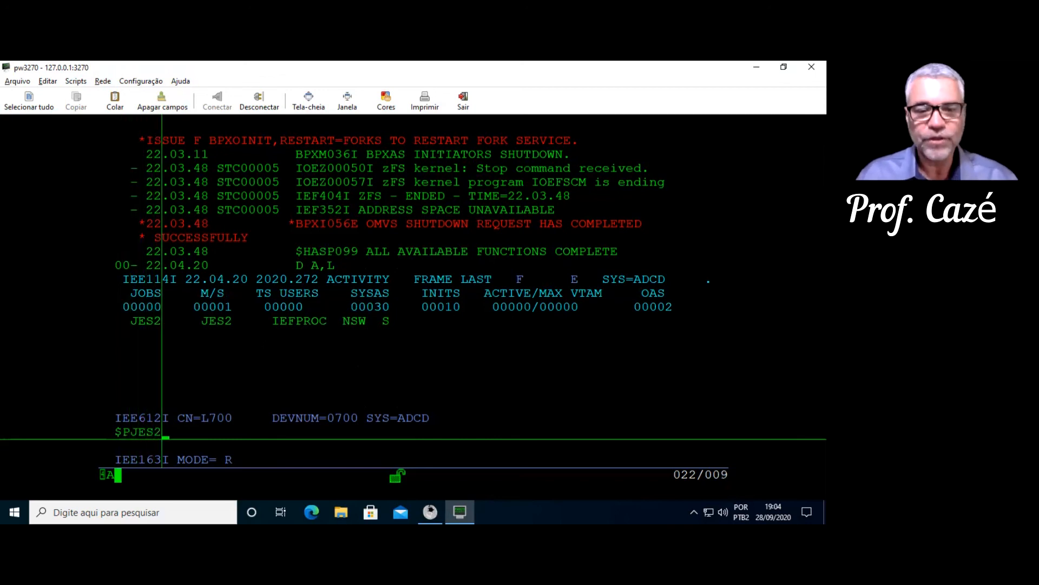
key(Return)
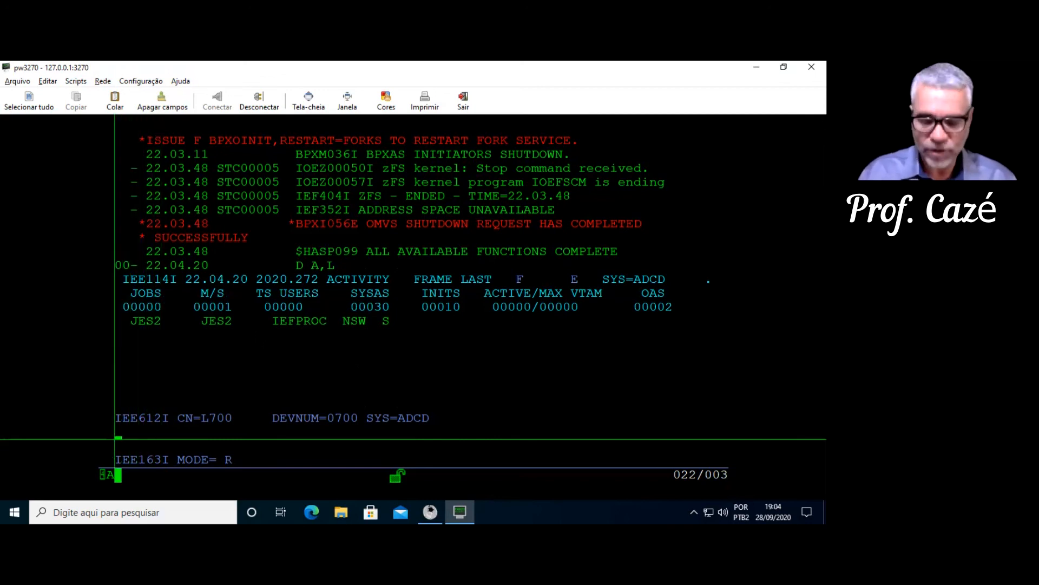
text(K E,D)
key(Return)
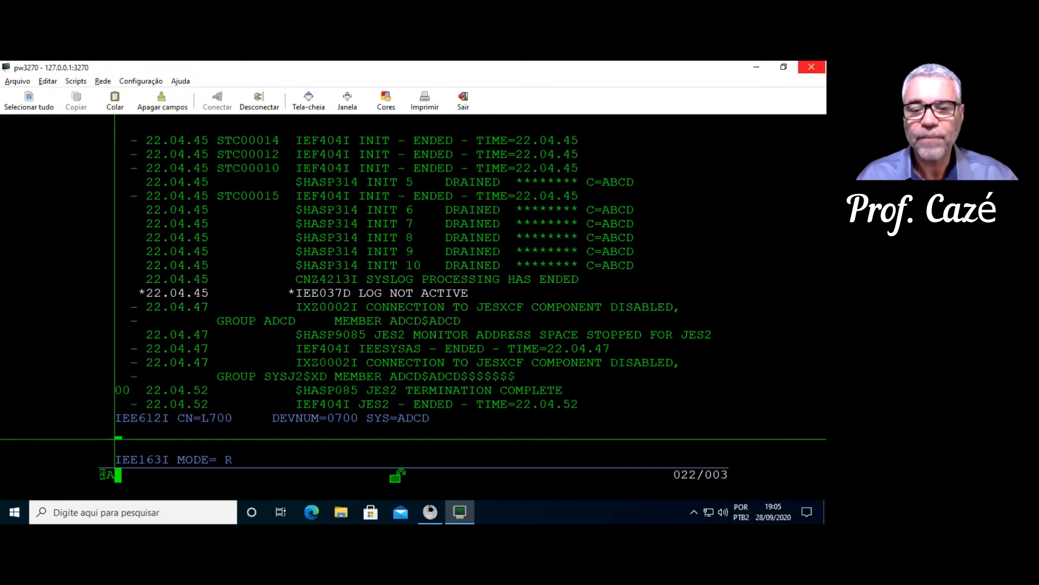
- Close the pw3270 console terminal connected to device 0700 and return to the Hercules window
click(429, 510)
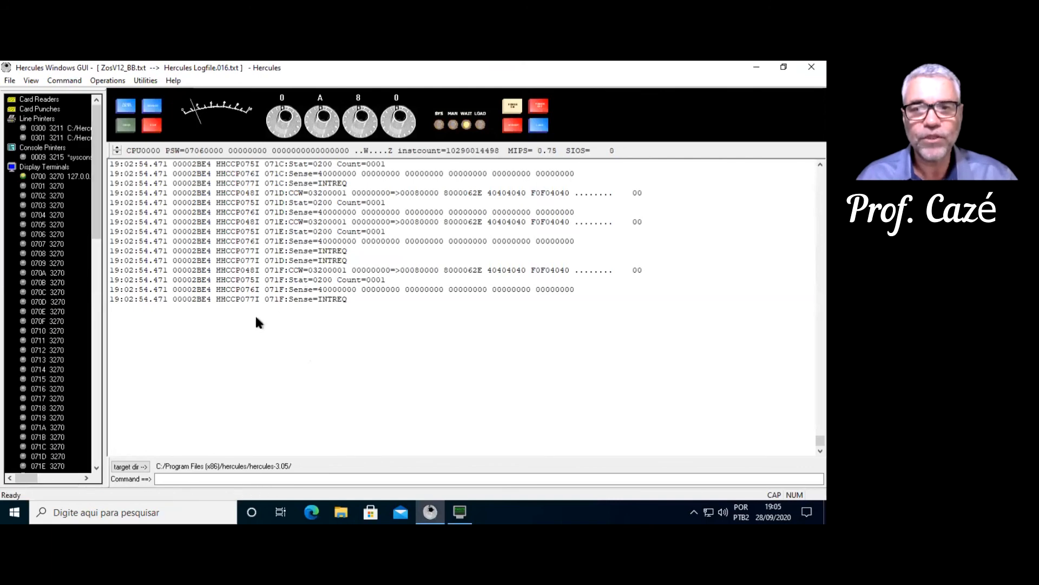
click(458, 508)
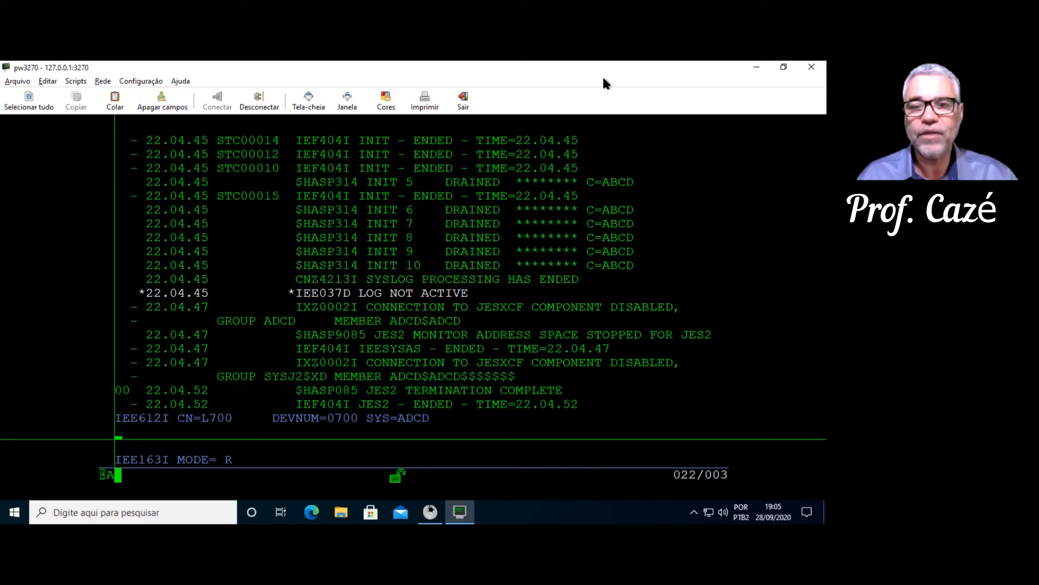
click(812, 67)
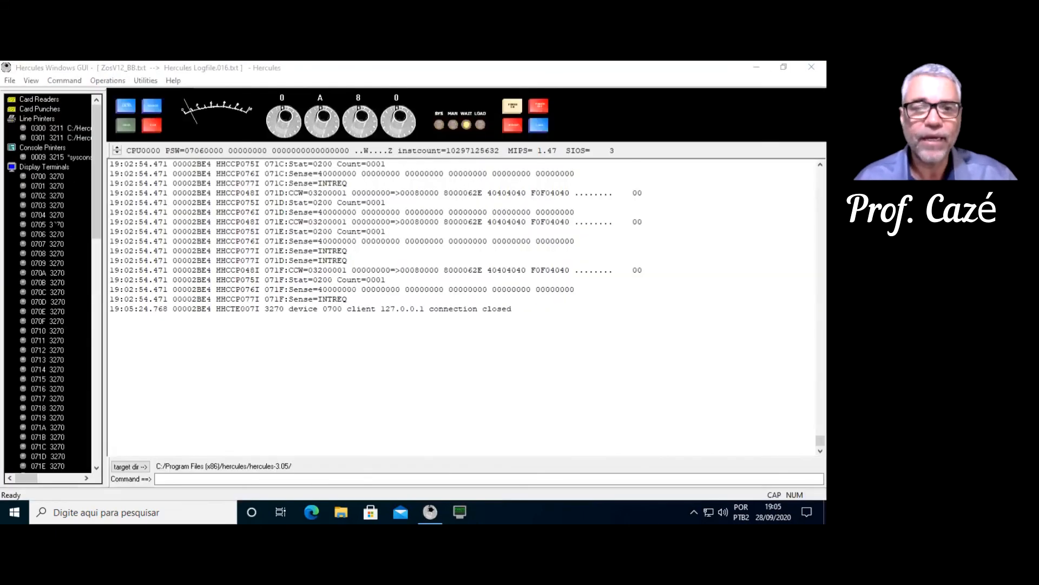
- Cause an external interrupt on the emulated CPU from the Hercules control panel
drag(98, 233, 115, 399)
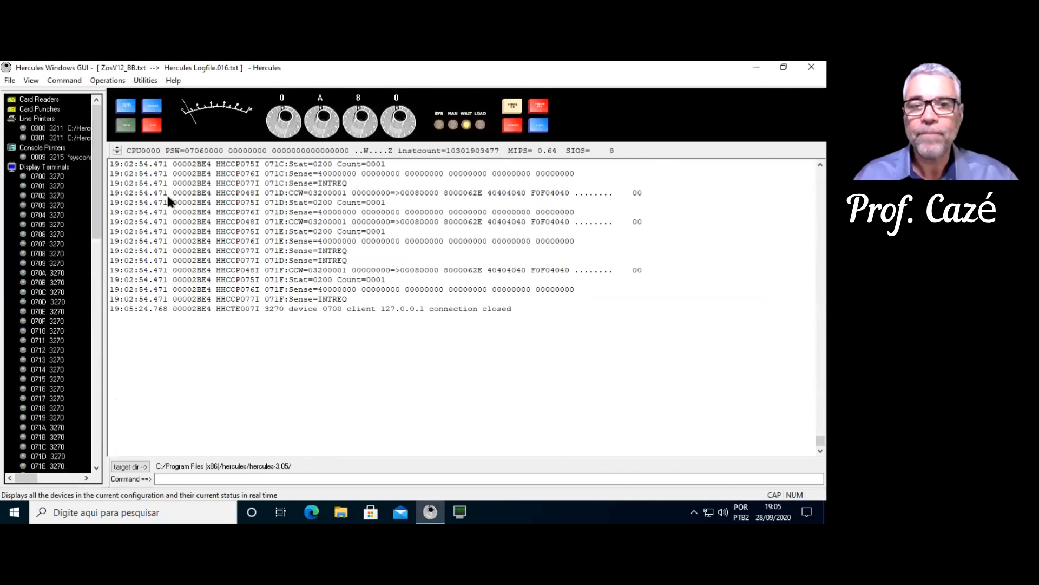
click(511, 127)
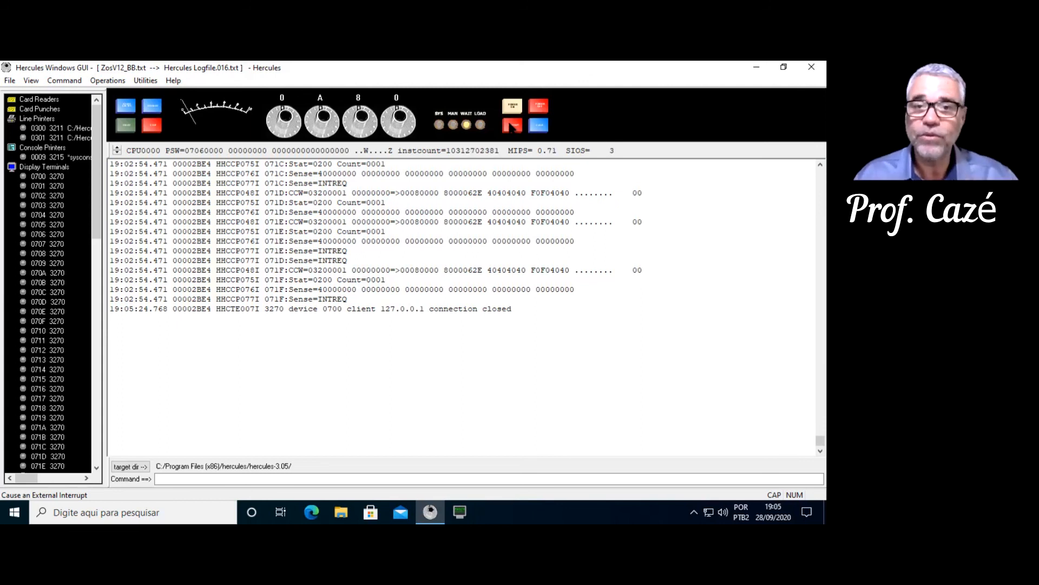
click(512, 126)
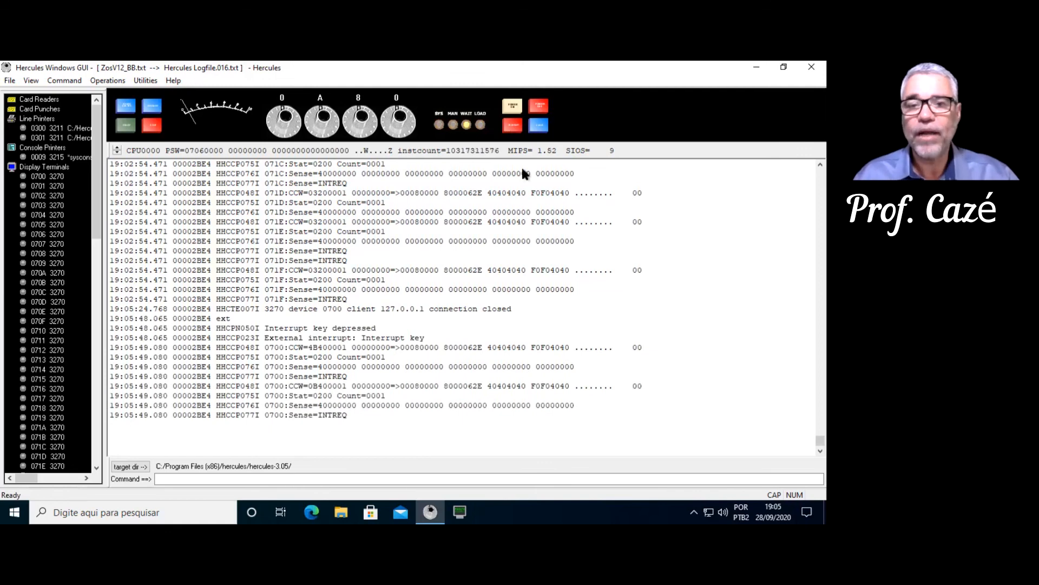
- Power off the Hercules emulator and close the Hercules Windows GUI once it has terminated
click(539, 108)
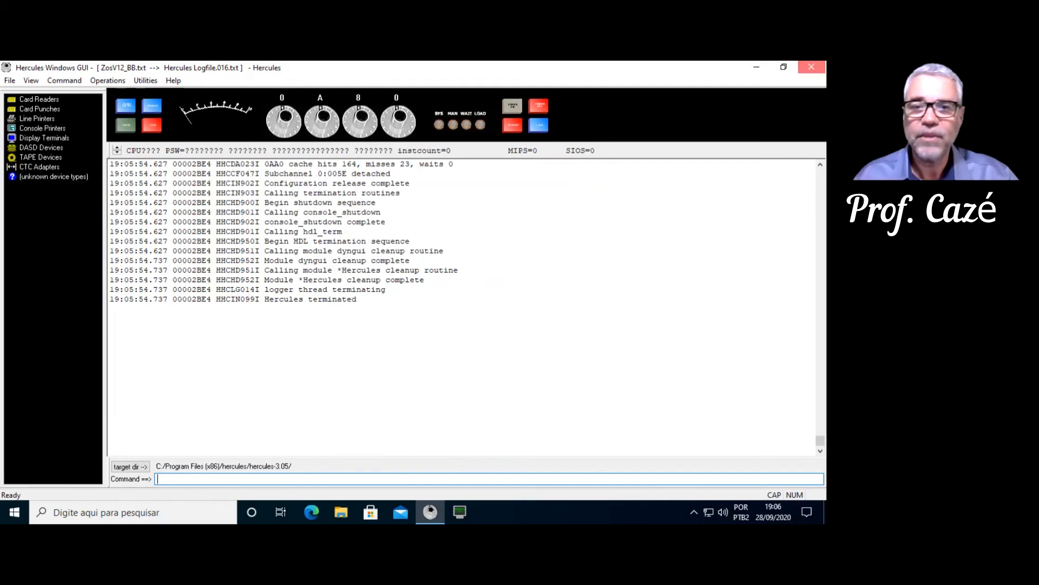
click(812, 66)
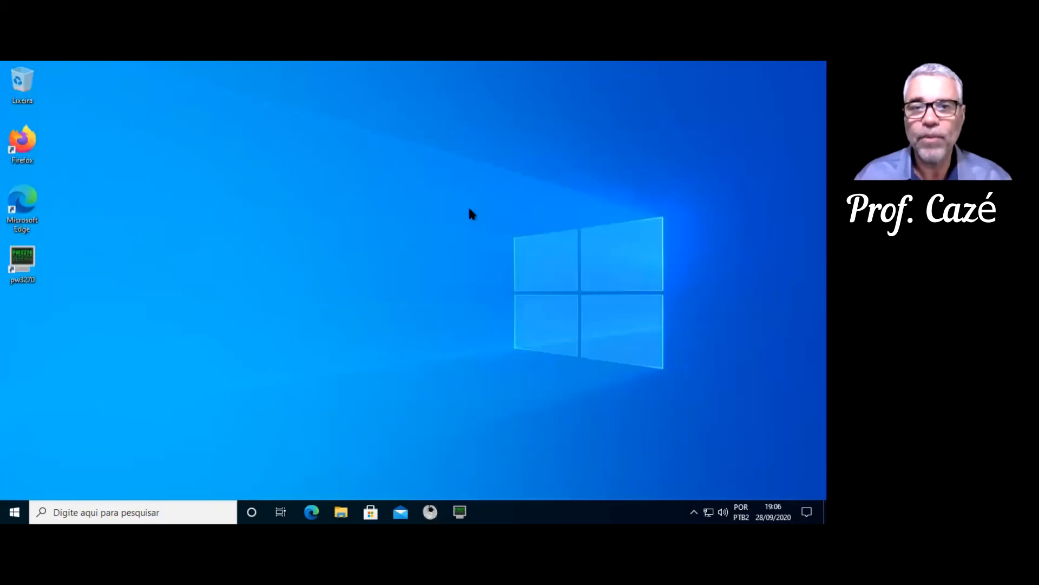